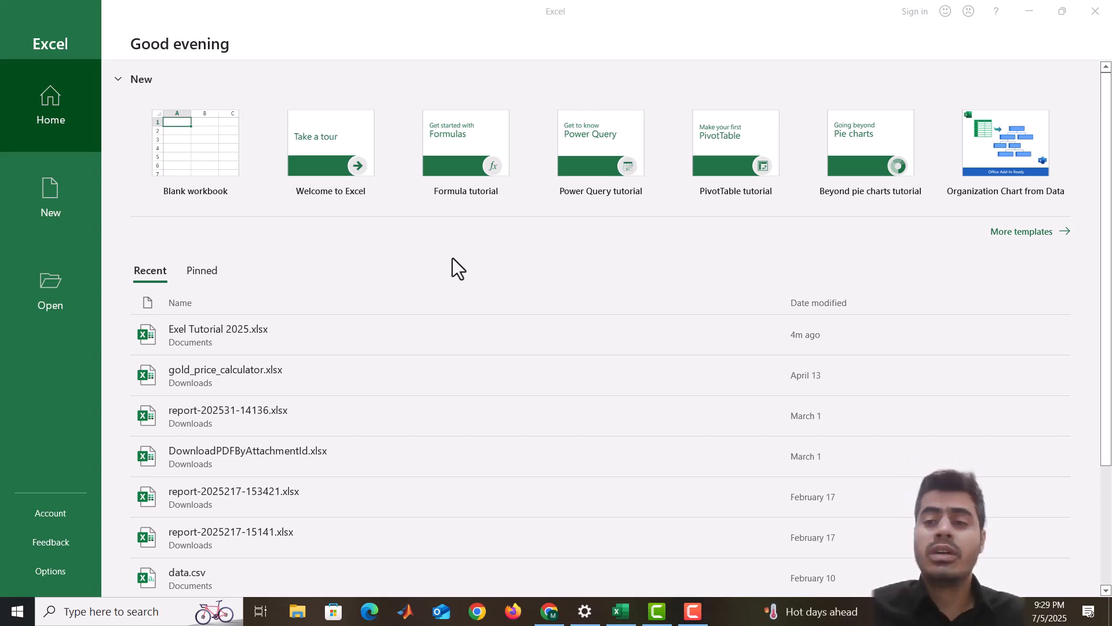
- Browse the full gallery of workbook templates and create a new blank workbook from it
click(1044, 235)
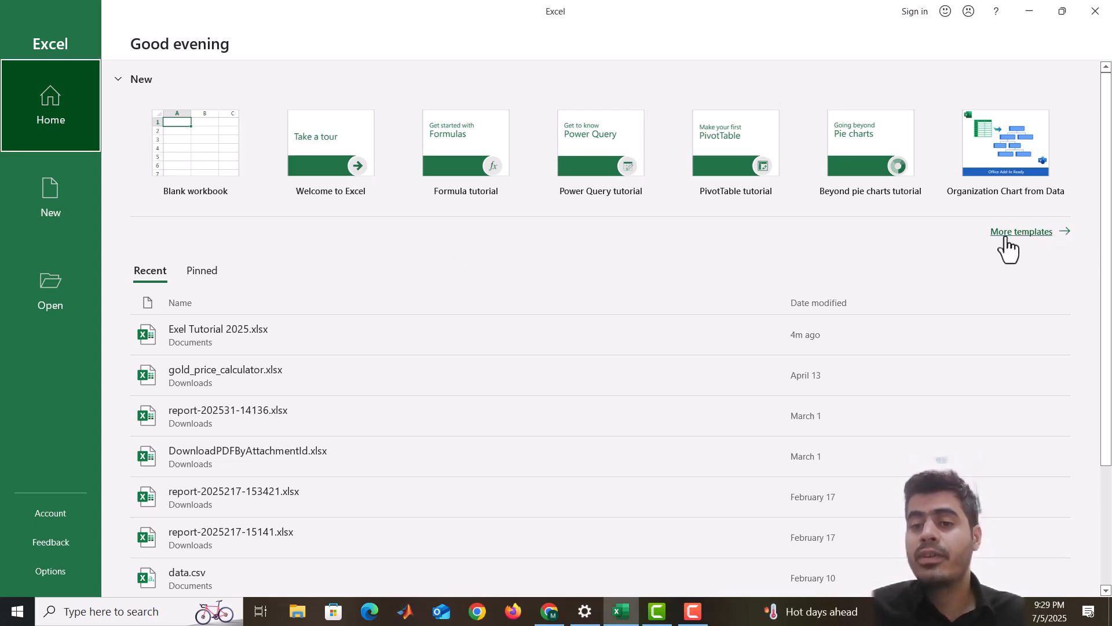
click(1034, 233)
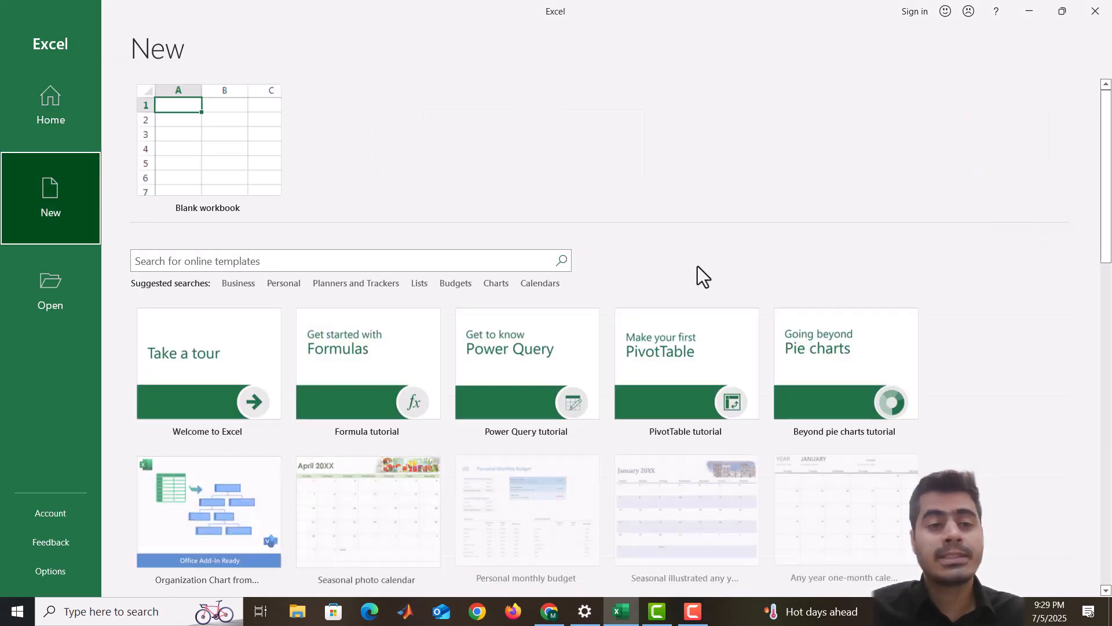
scroll(446, 320, down, 7)
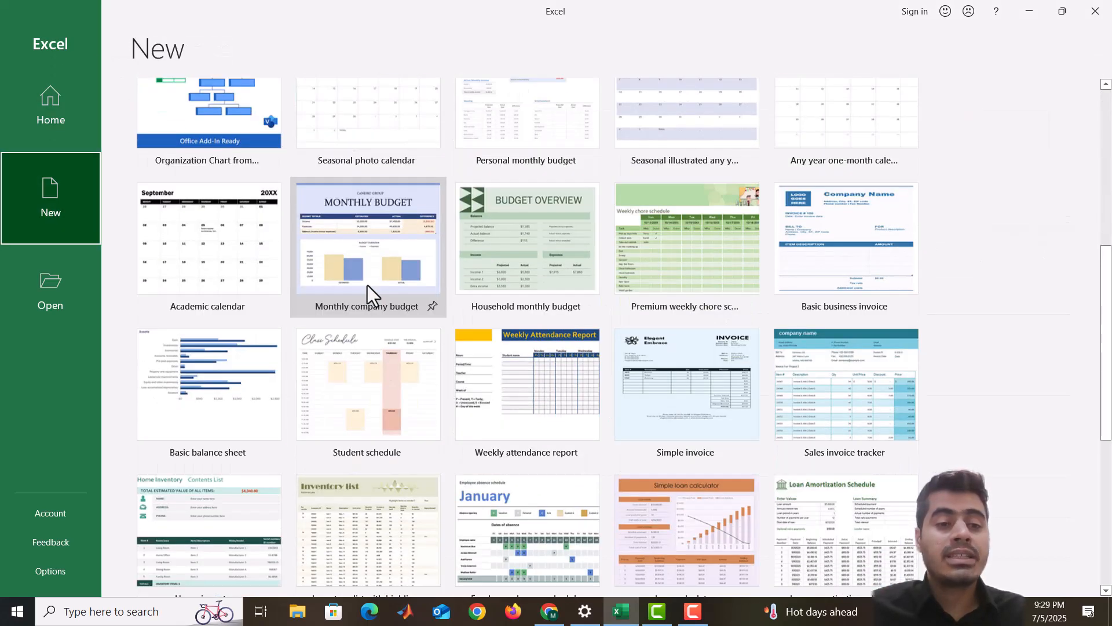
scroll(367, 285, down, 6)
scroll(367, 285, up, 5)
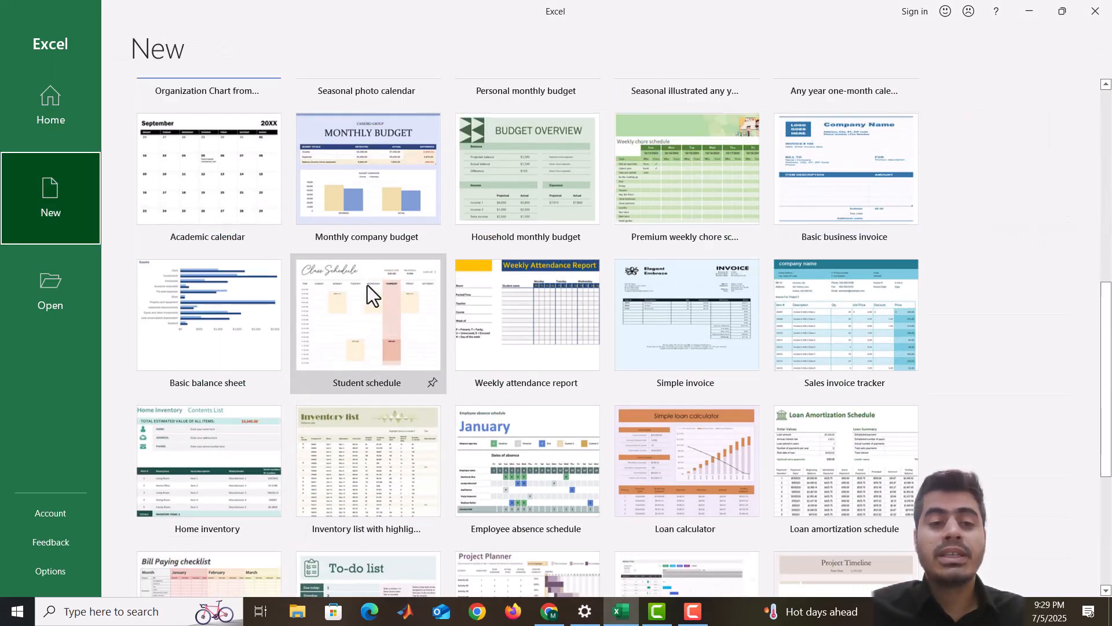
scroll(367, 285, up, 3)
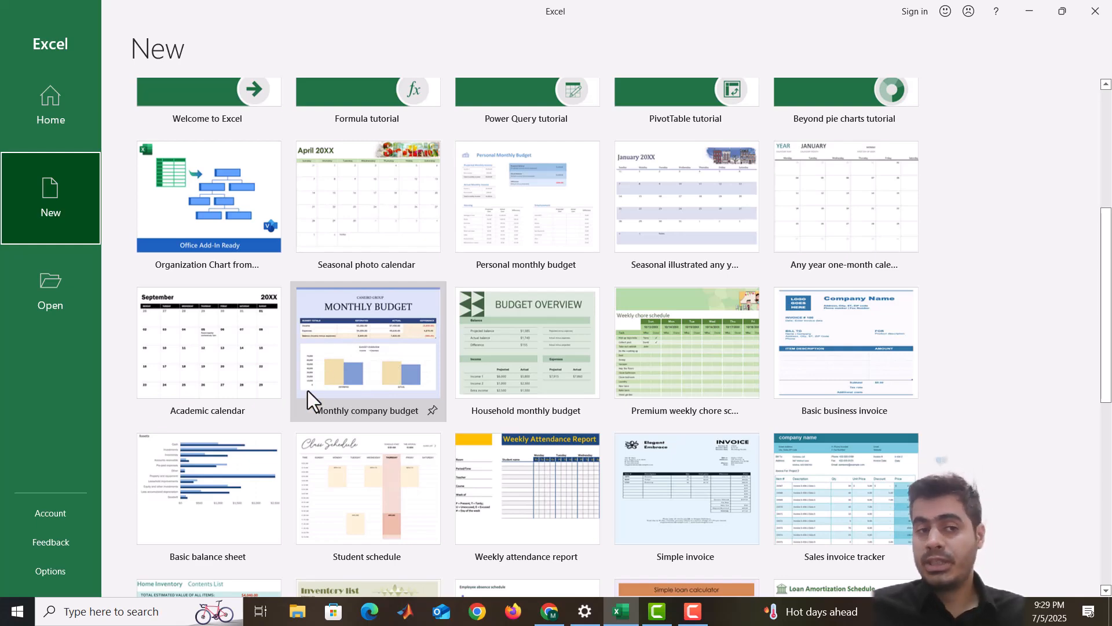
scroll(321, 350, up, 5)
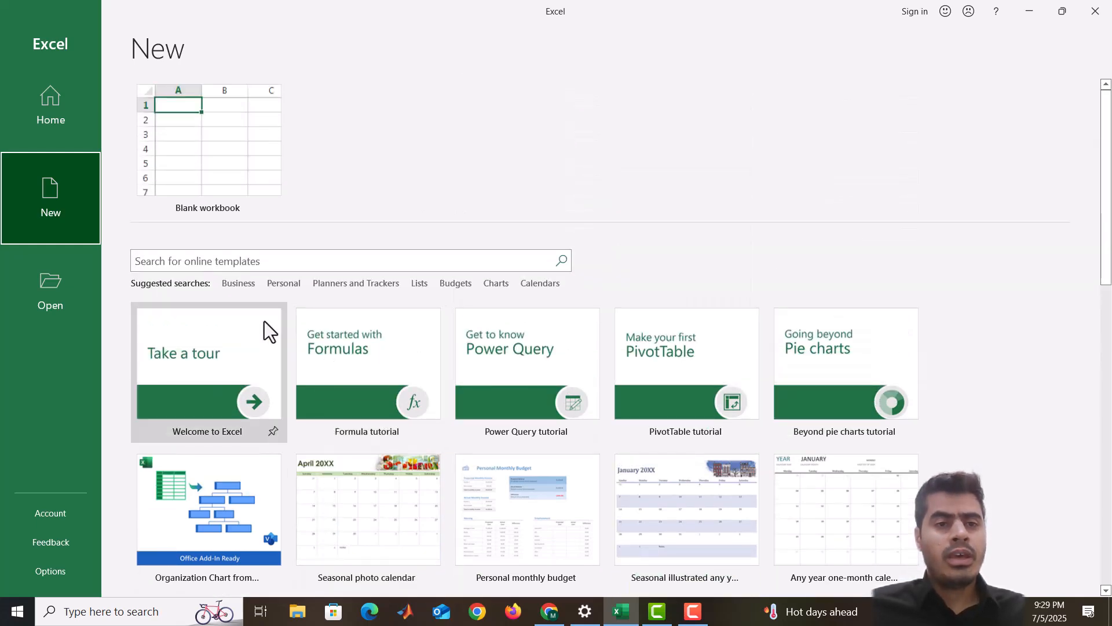
click(228, 179)
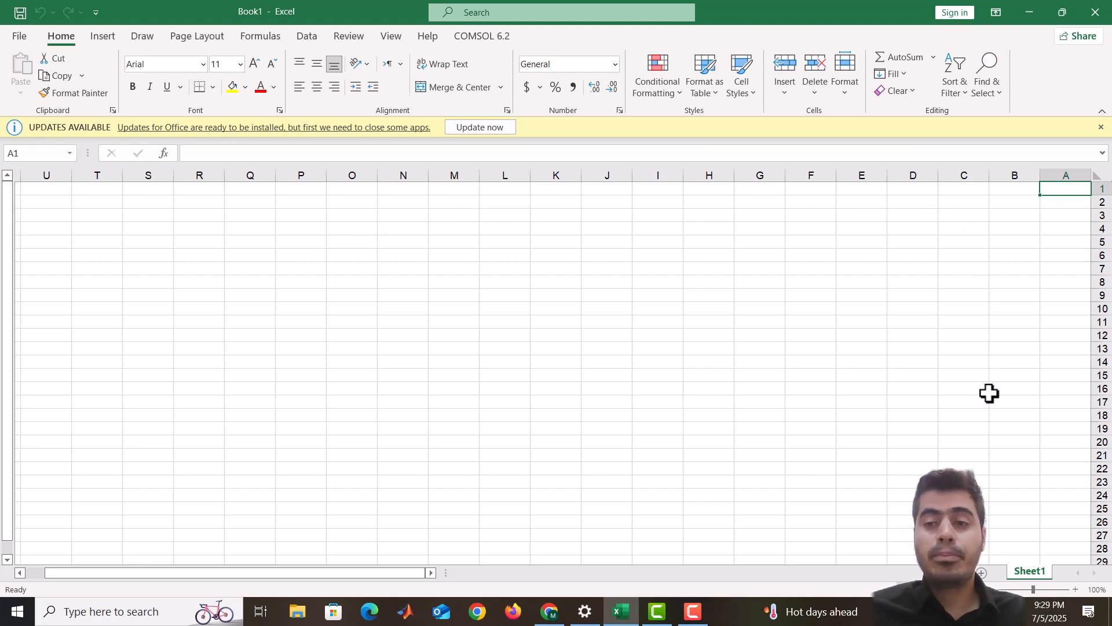
- Look through the empty sheet's columns well past column BYR and return to column A
middle_click(1049, 221)
middle_click(1049, 222)
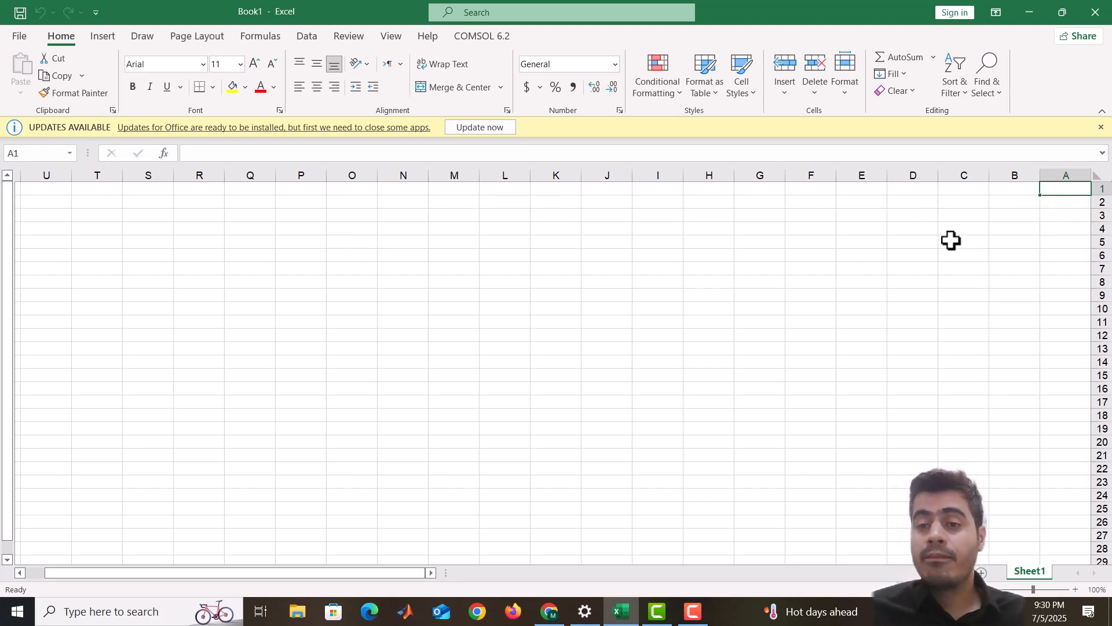
middle_click(843, 250)
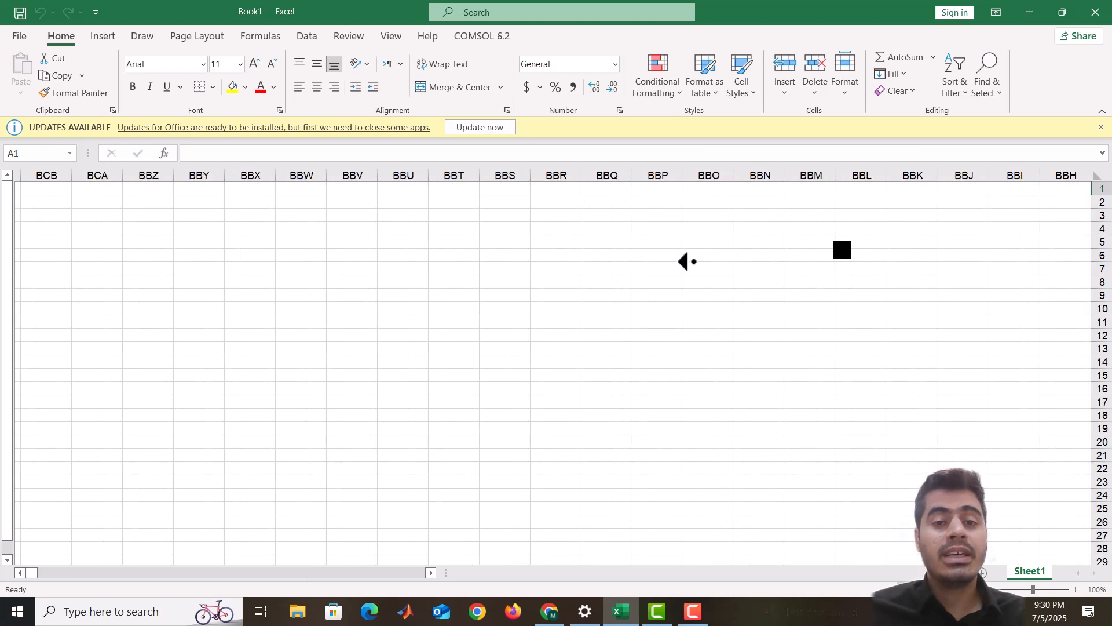
middle_click(694, 261)
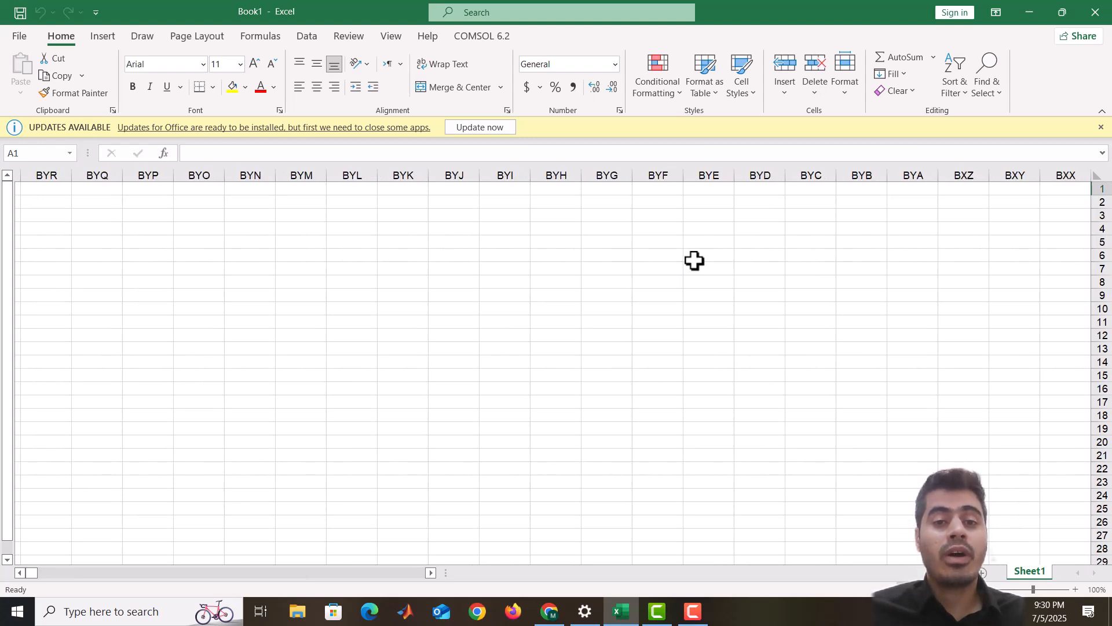
middle_click(694, 261)
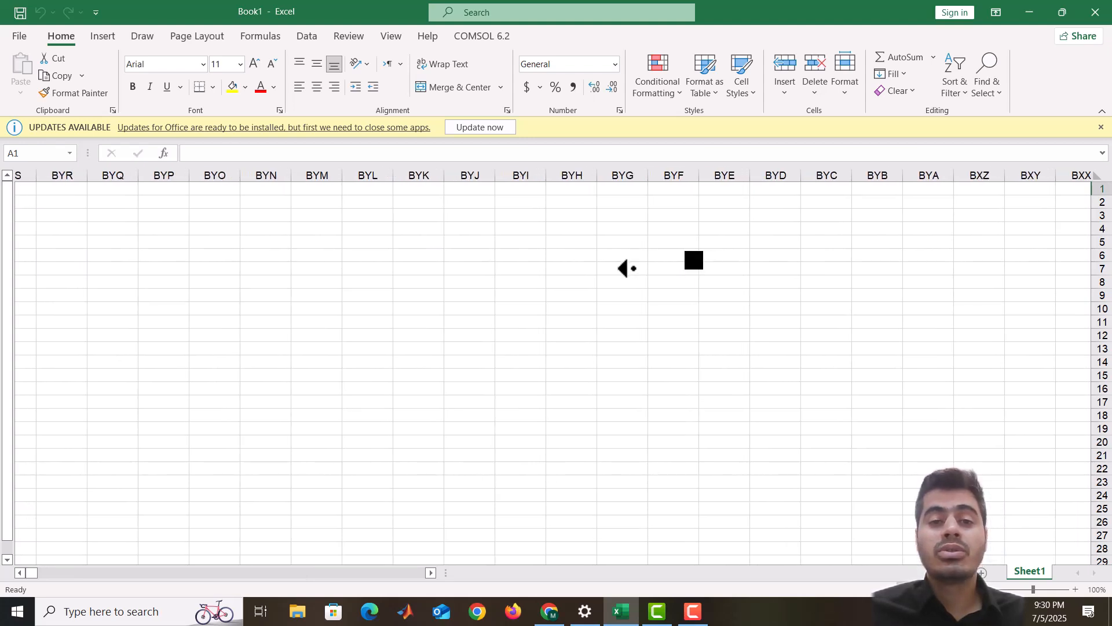
middle_click(521, 278)
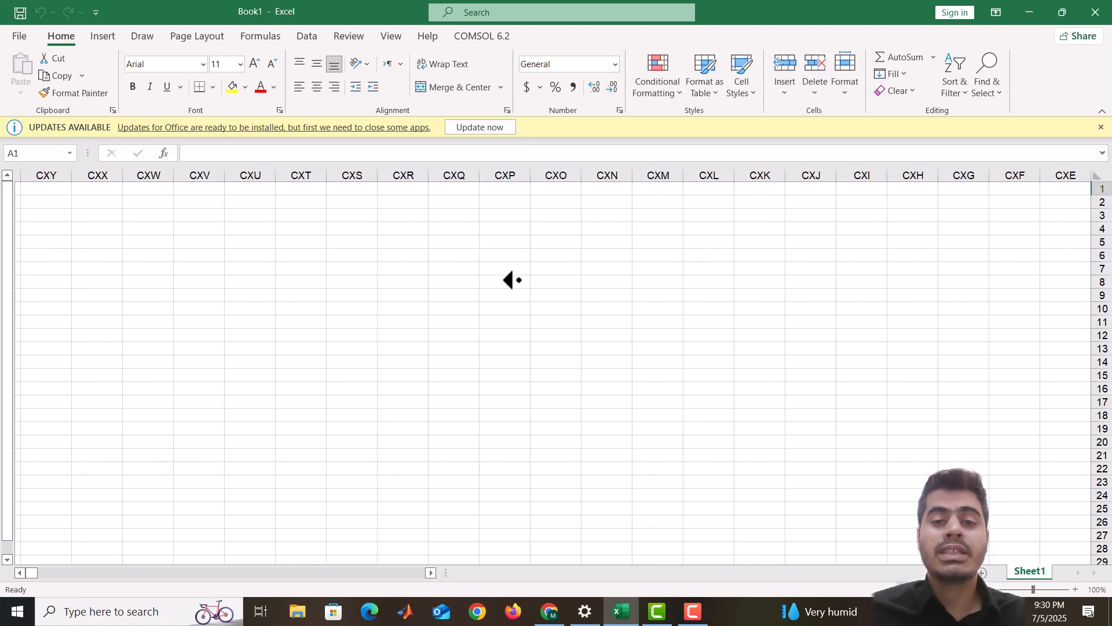
middle_click(519, 279)
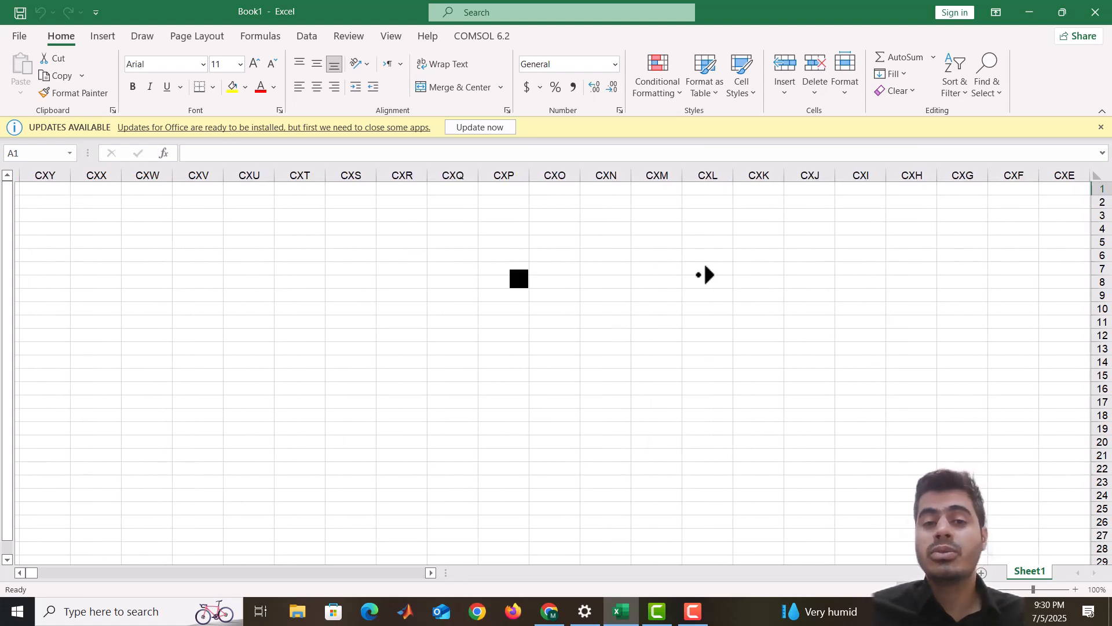
middle_click(813, 266)
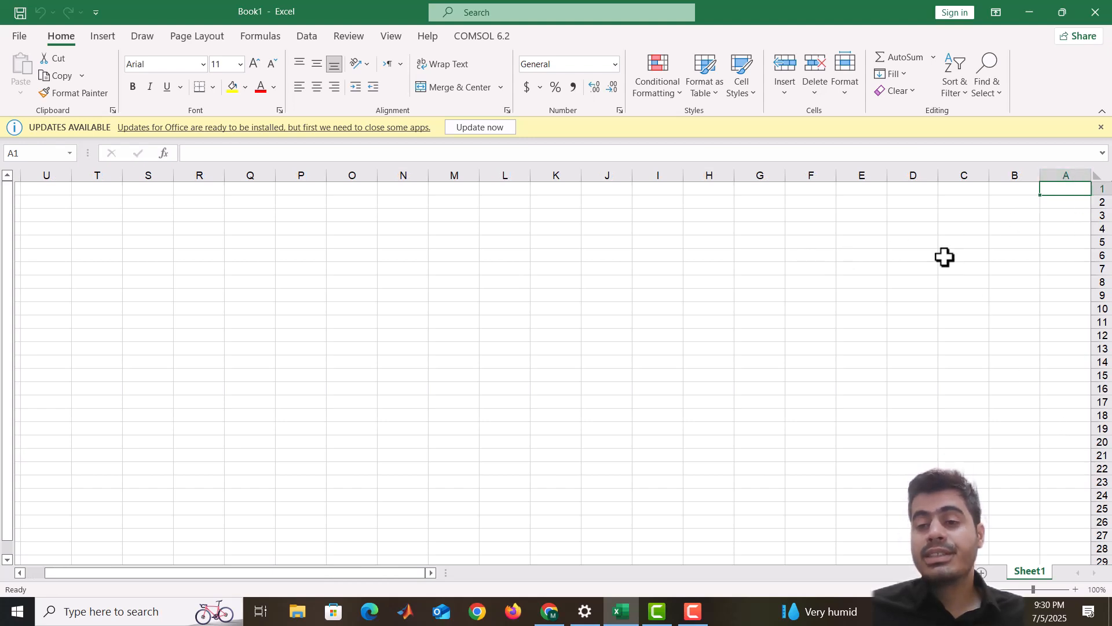
- Look down the empty sheet's rows to beyond row 300 and return to cell A1
scroll(944, 257, down, 20)
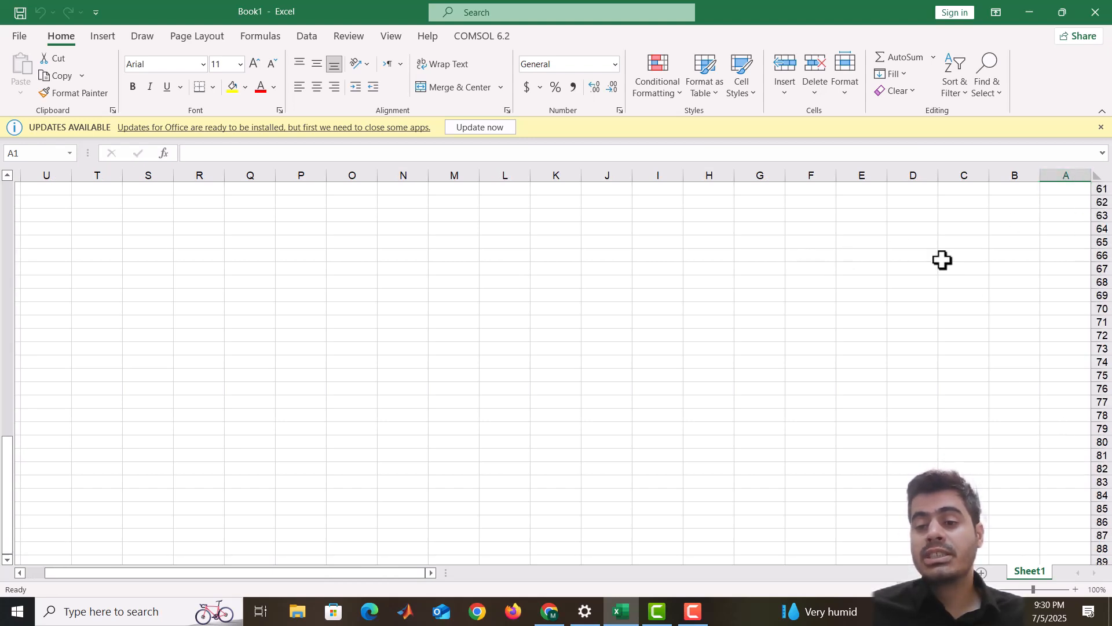
scroll(943, 261, down, 20)
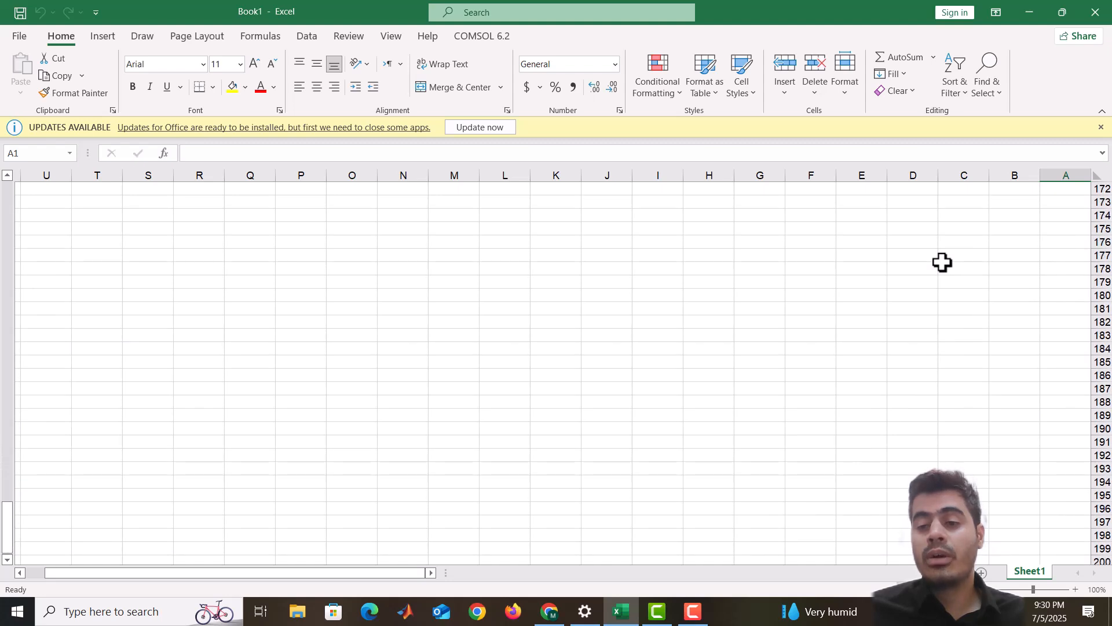
scroll(942, 261, down, 20)
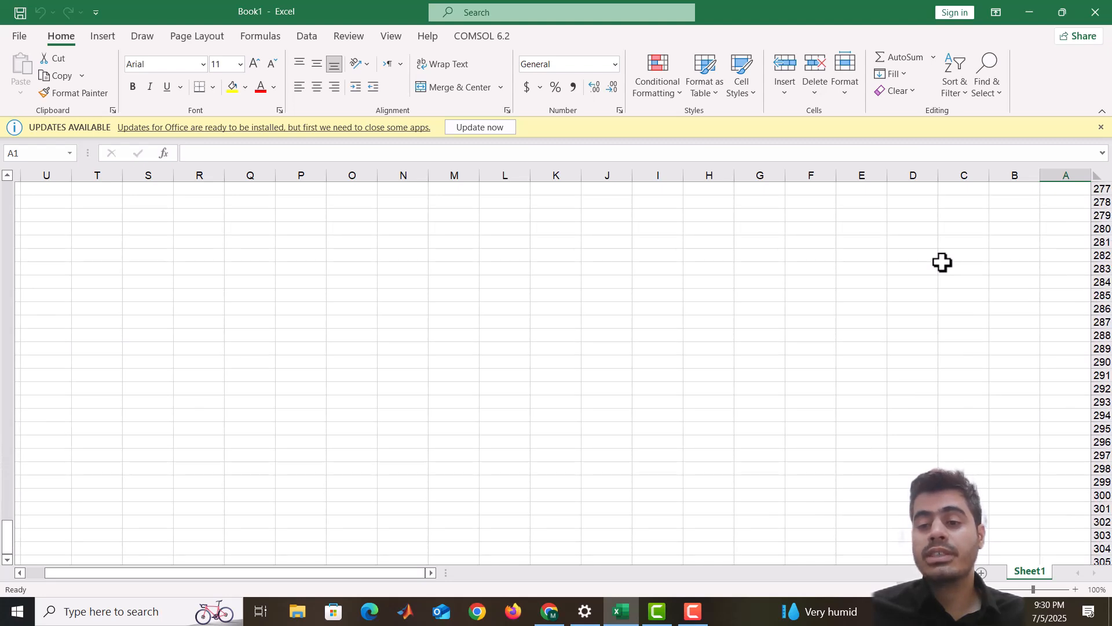
scroll(943, 259, down, 8)
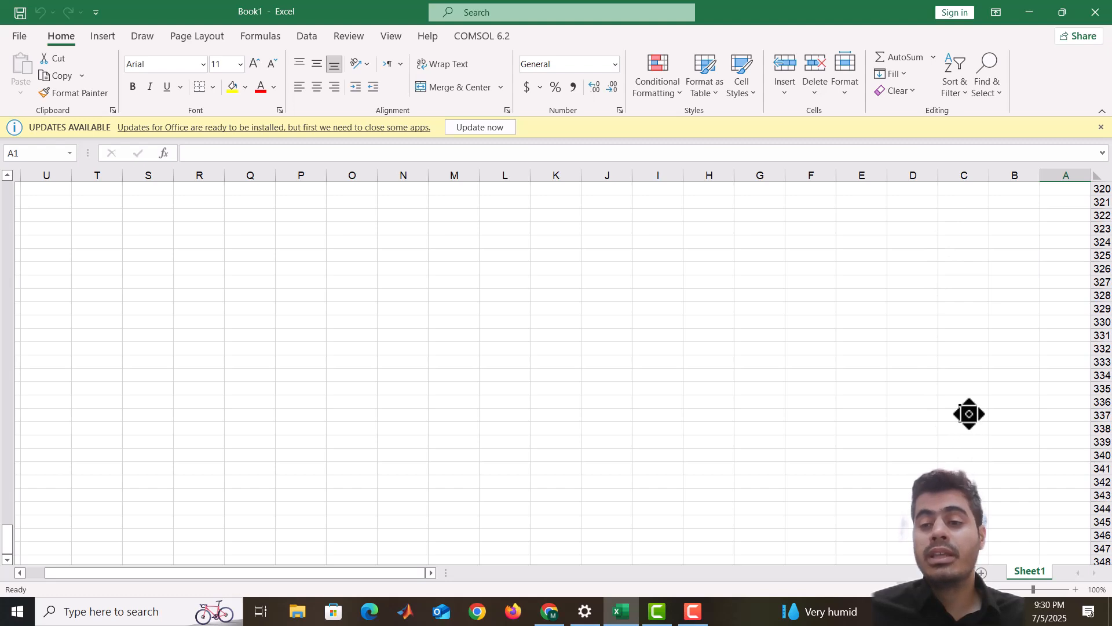
scroll(966, 405, up, 1)
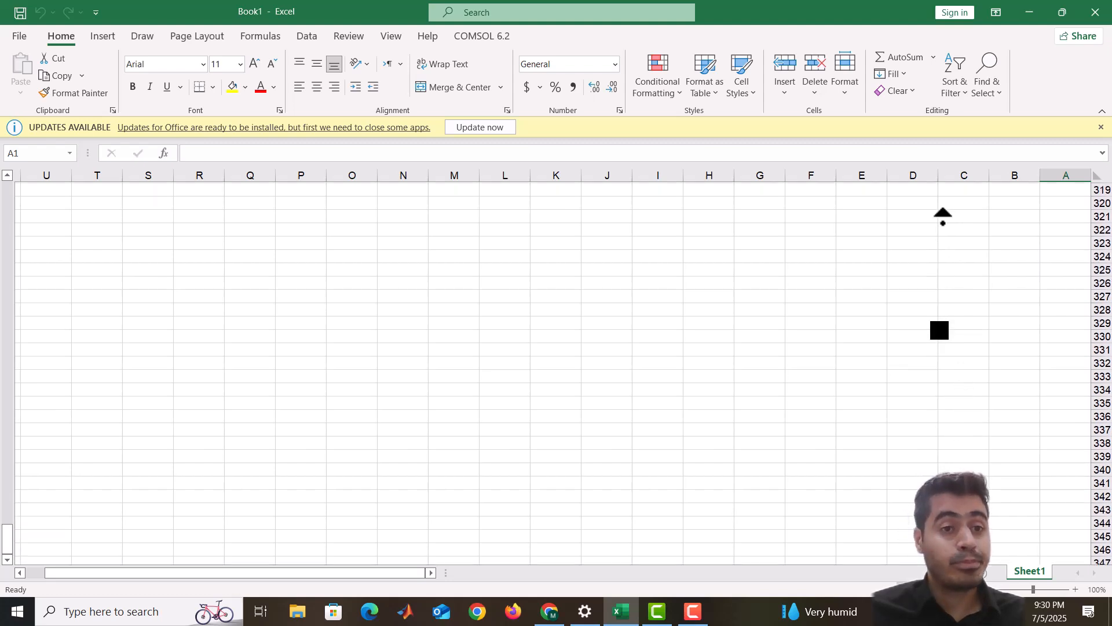
key(ctrl+Home)
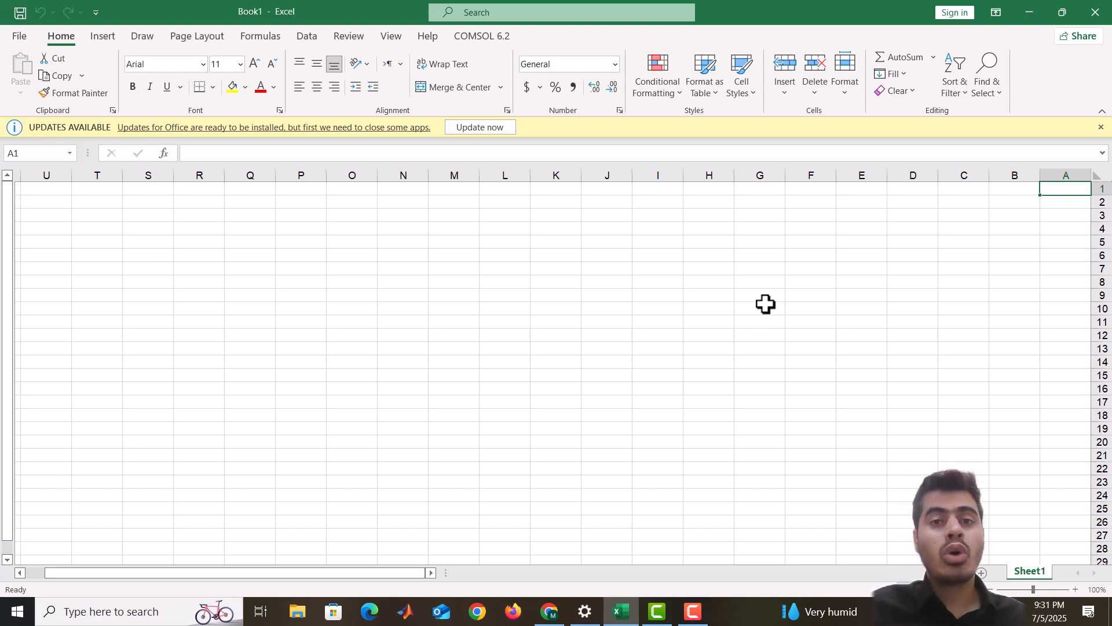
- Save the workbook in the Documents folder under the file name Tutorial 2025.xlsx
click(19, 37)
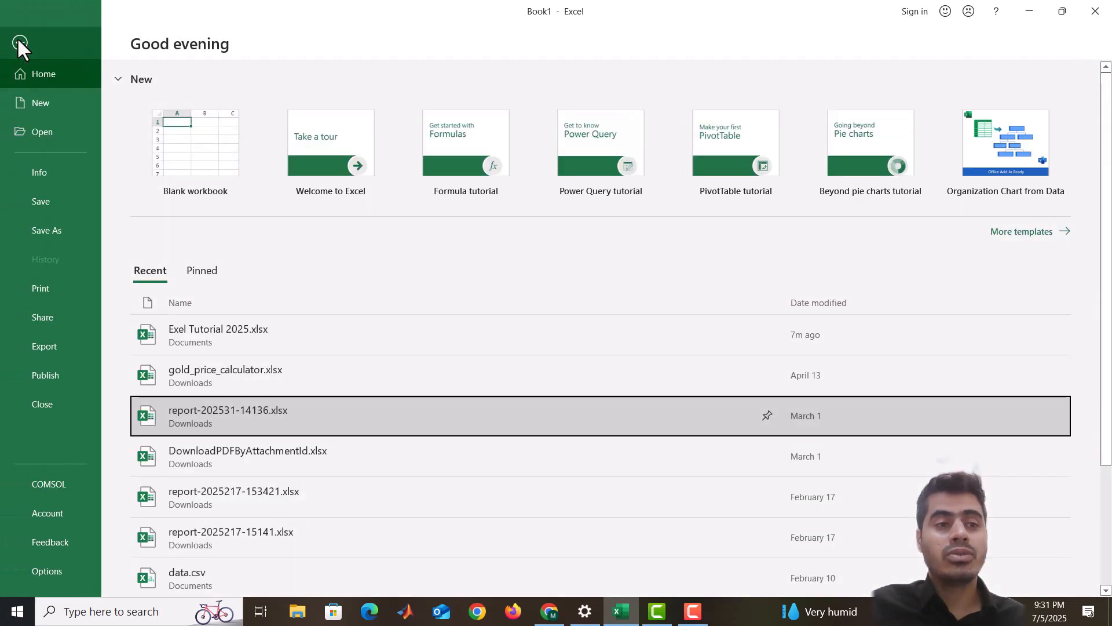
click(49, 231)
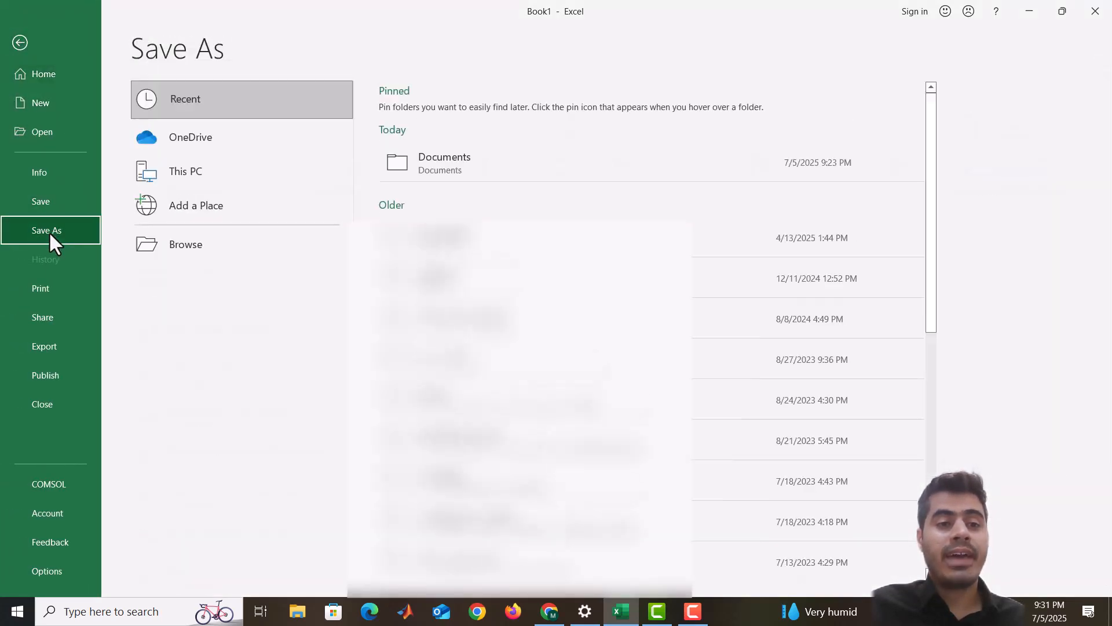
click(200, 256)
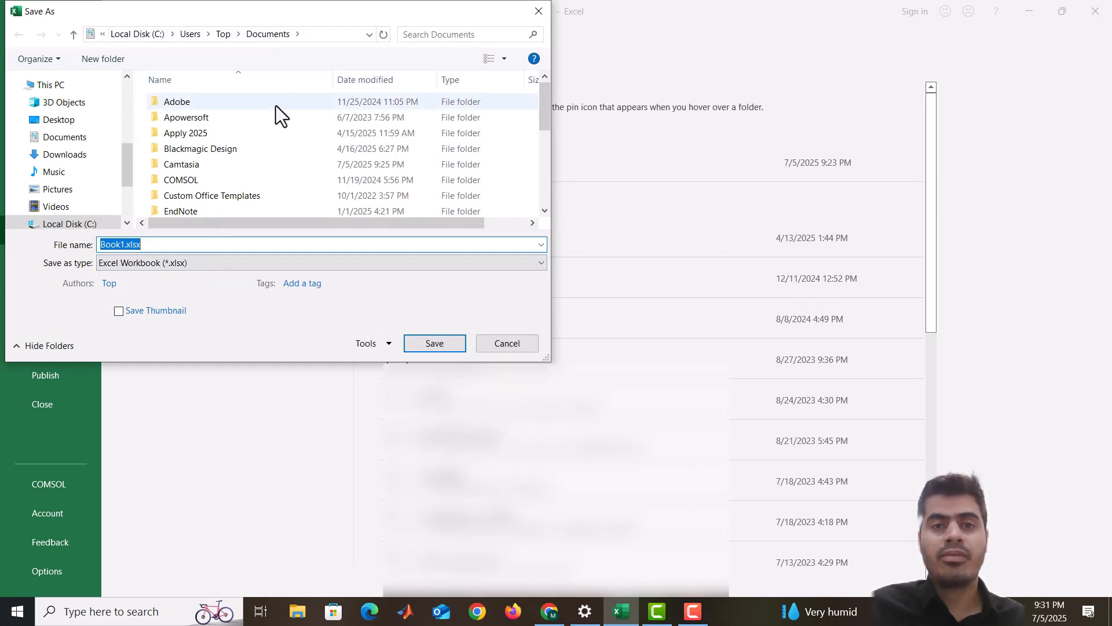
double_click(124, 244)
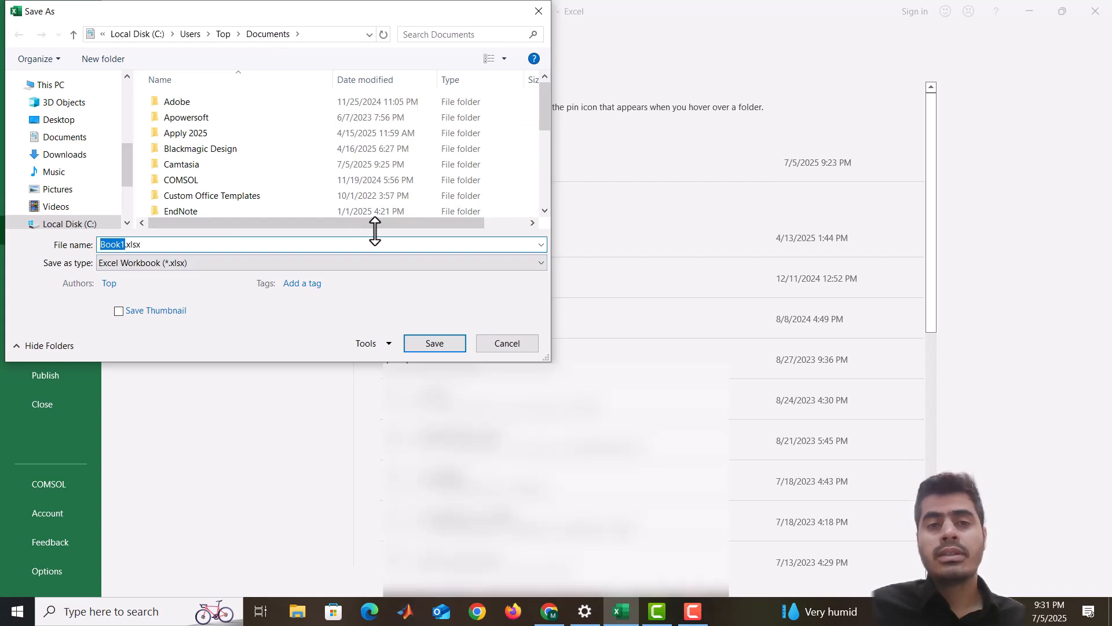
text(Tut)
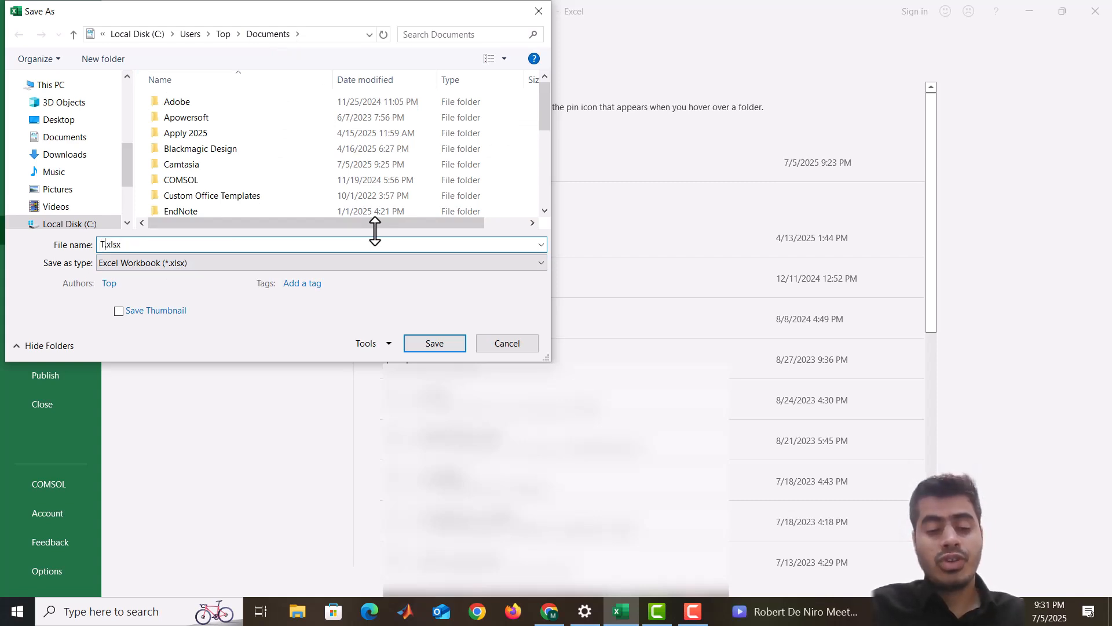
text(orial)
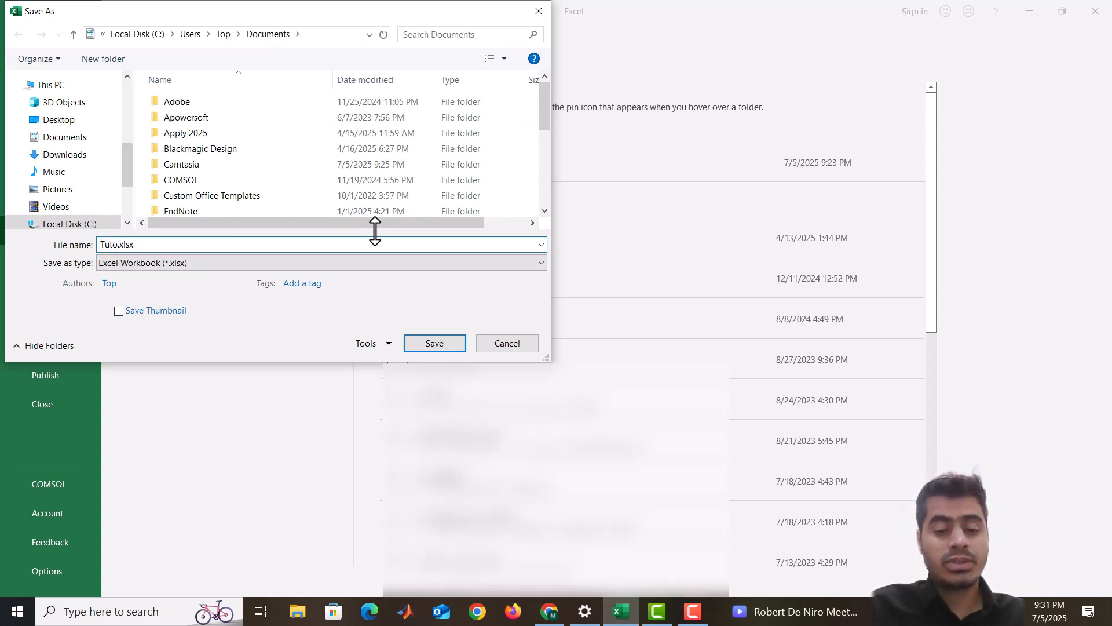
text( 2025)
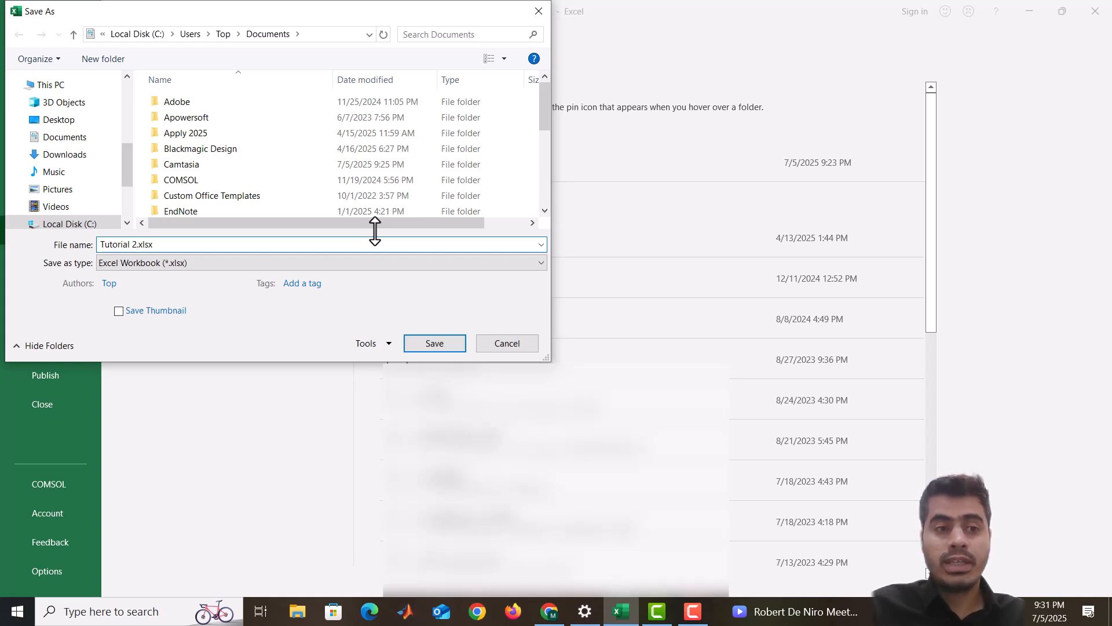
key(Return)
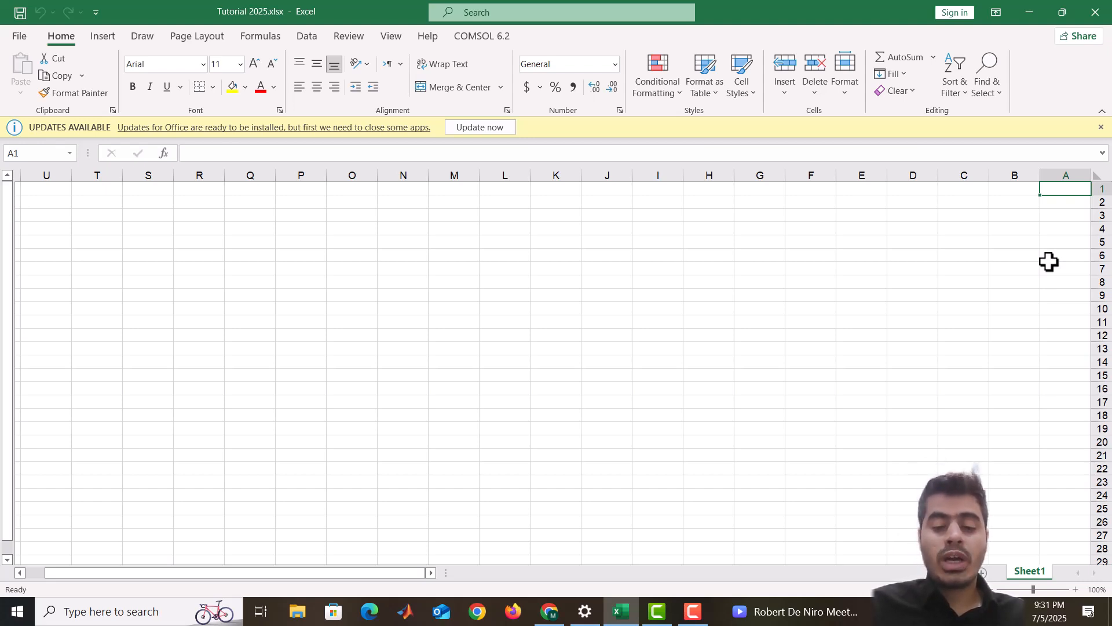
- Enter the header "Laptop names" in cell A1 and widen column A so the whole text fits
text(La)
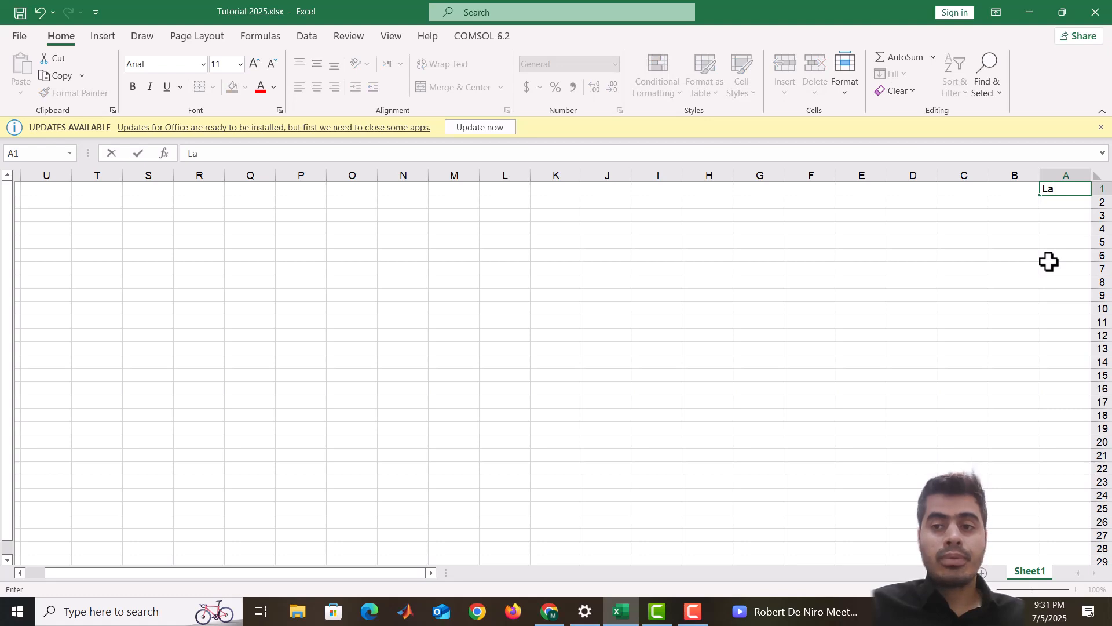
text(ptop names)
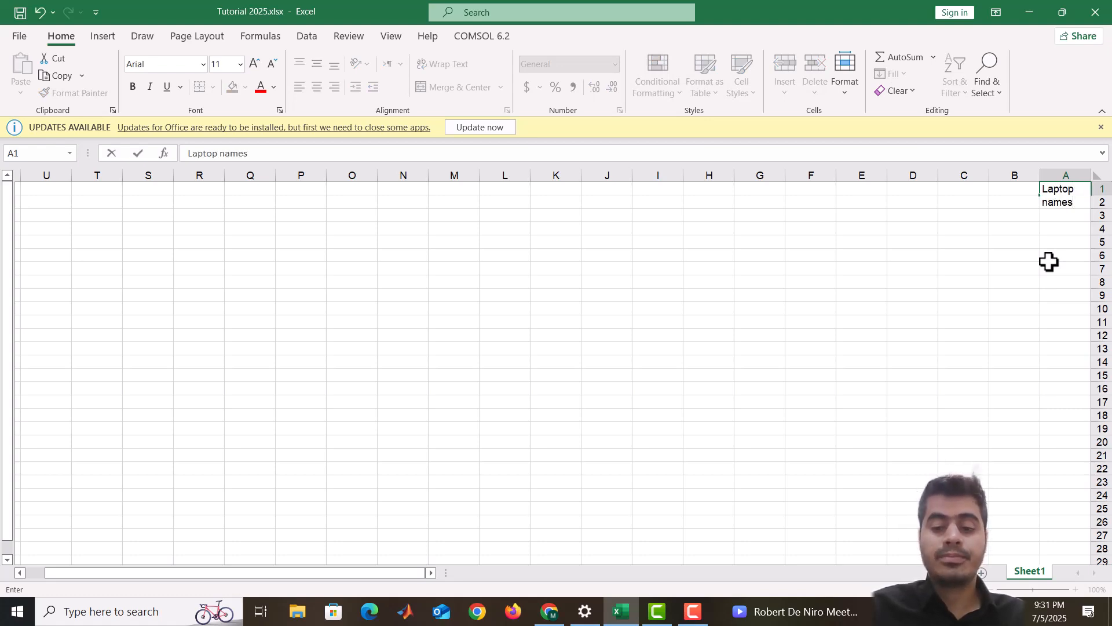
key(Return)
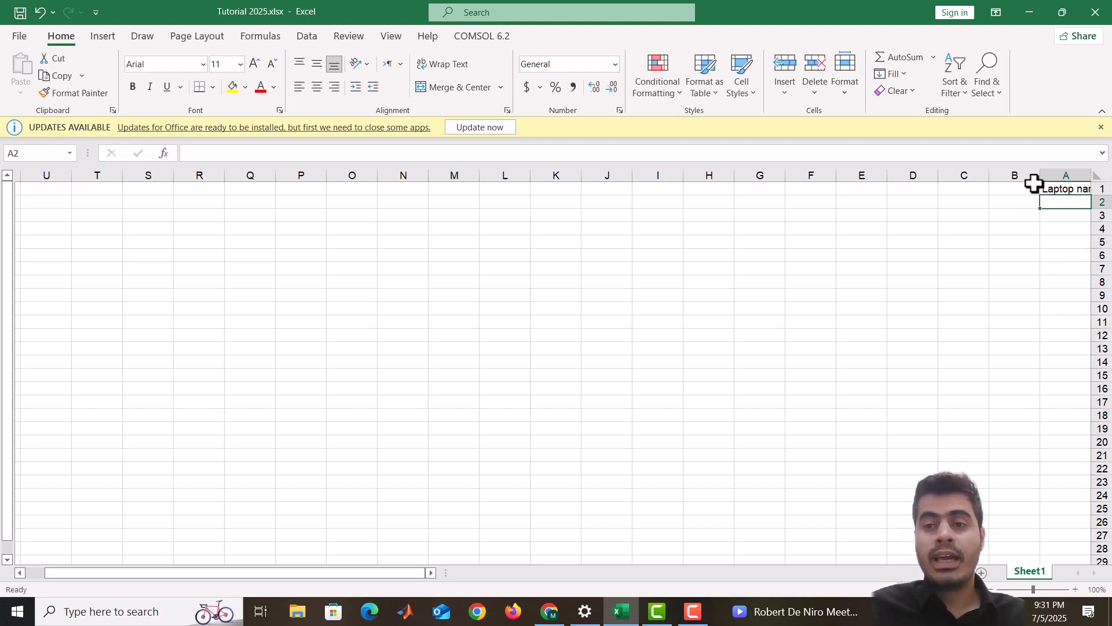
drag(1039, 173, 959, 174)
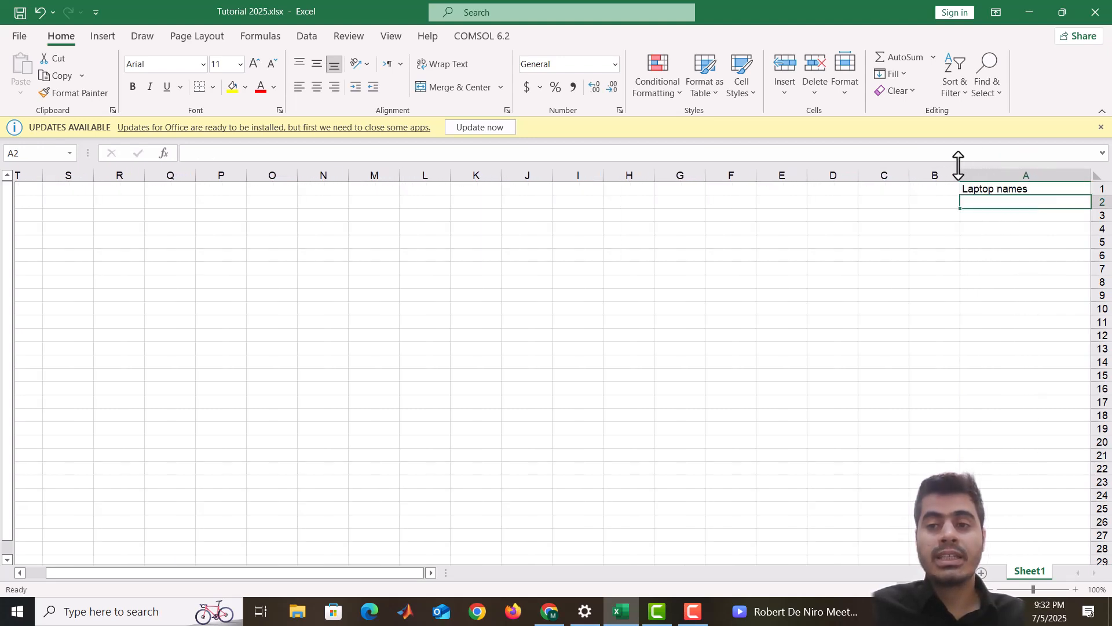
double_click(1013, 203)
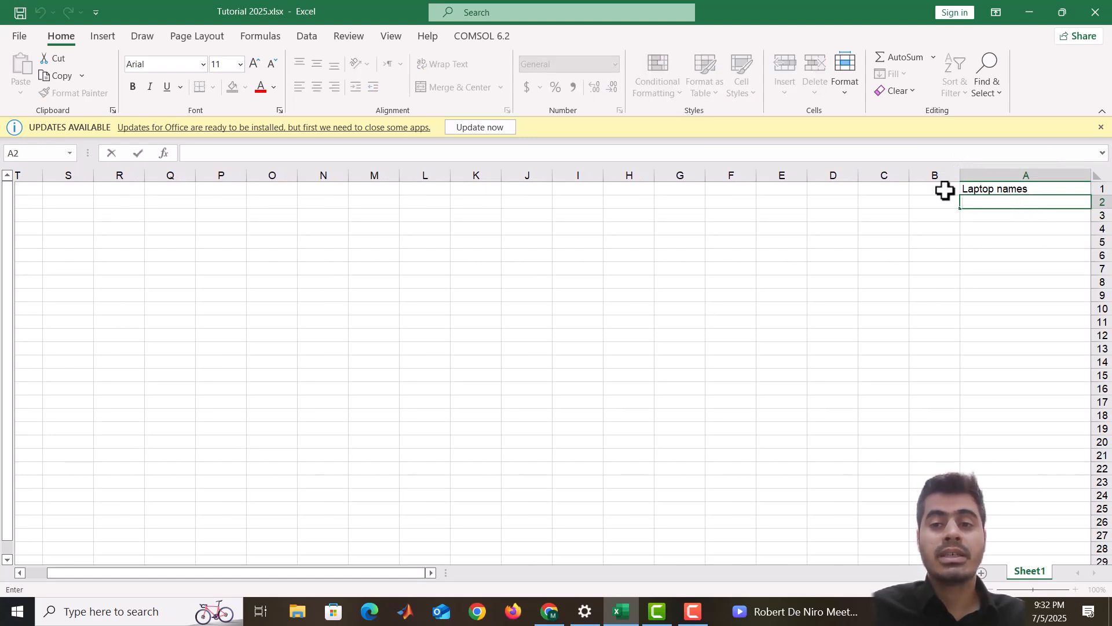
- Widen column B and enter the header "Price" in cell B1
click(944, 190)
drag(911, 176, 855, 182)
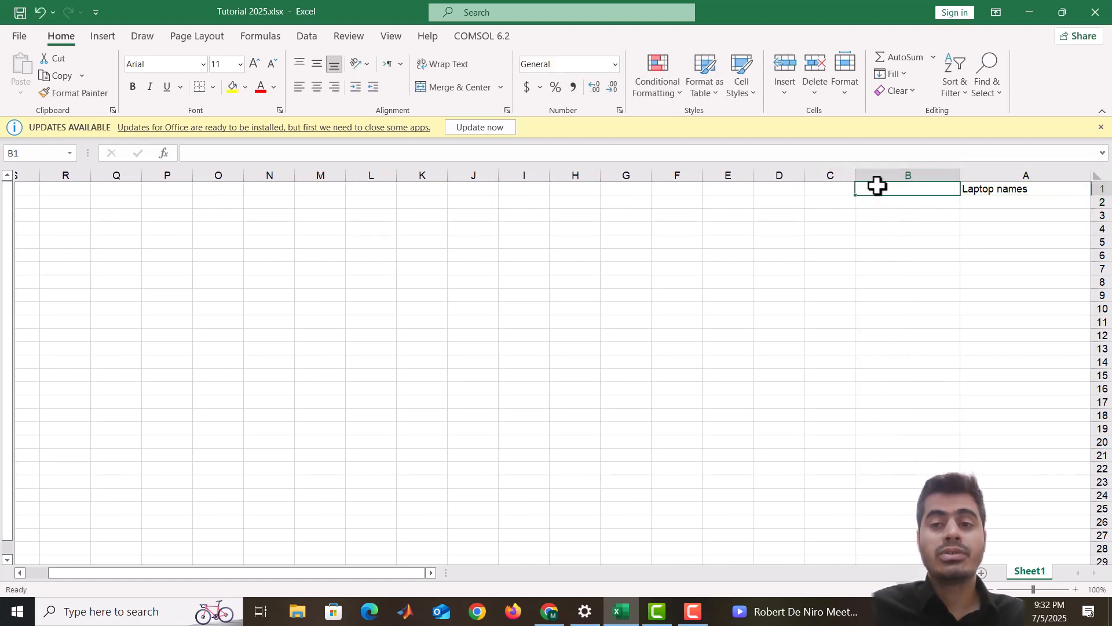
double_click(877, 187)
text(P)
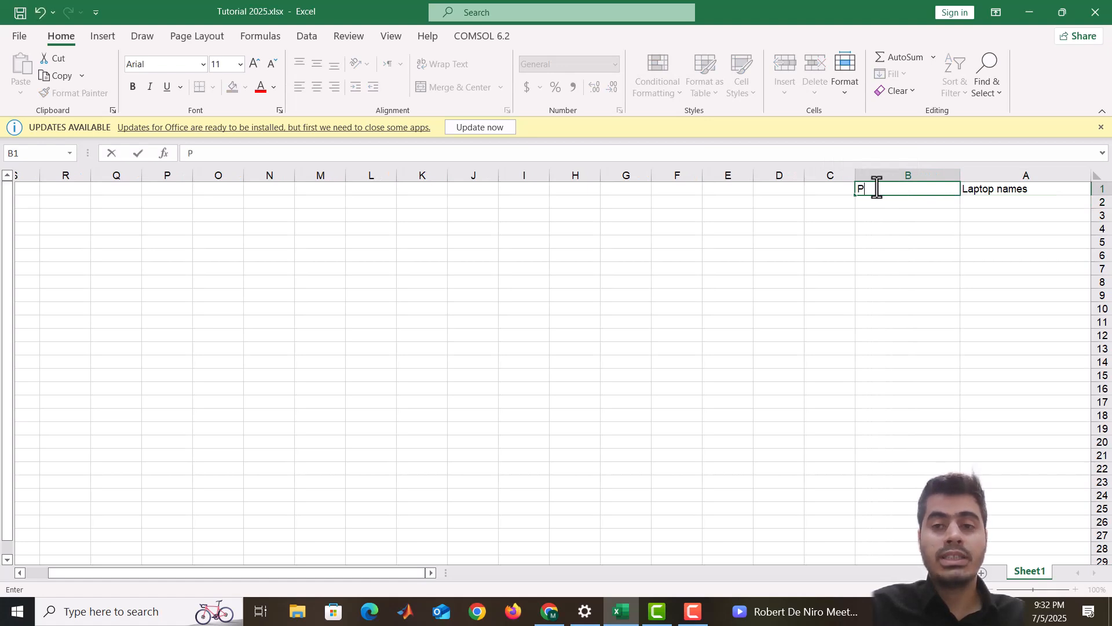
text(r)
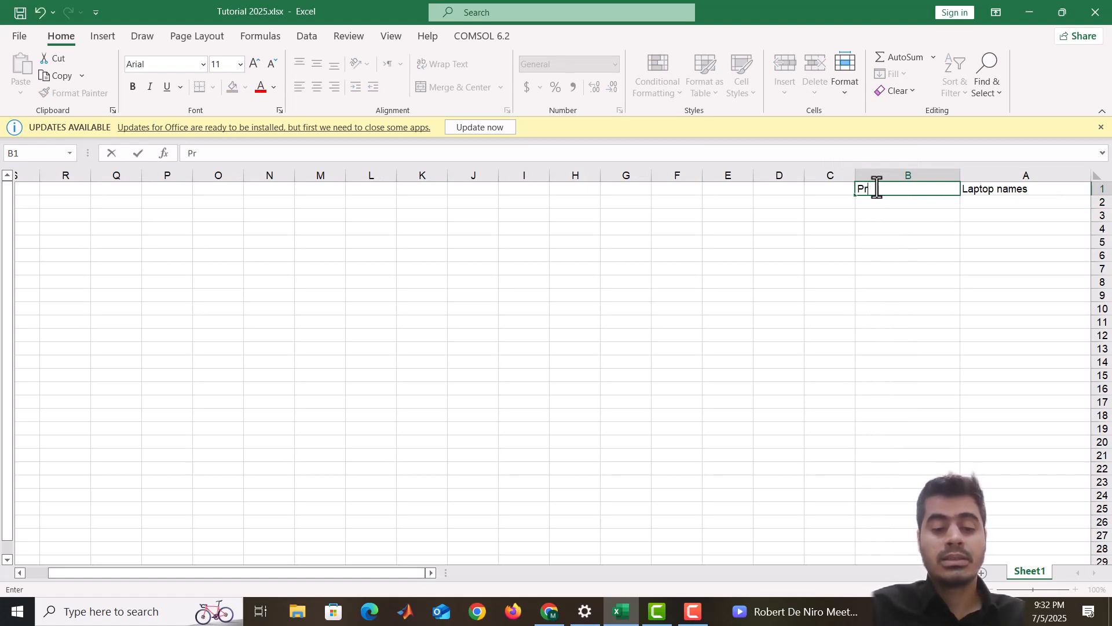
text(ice)
key(Return)
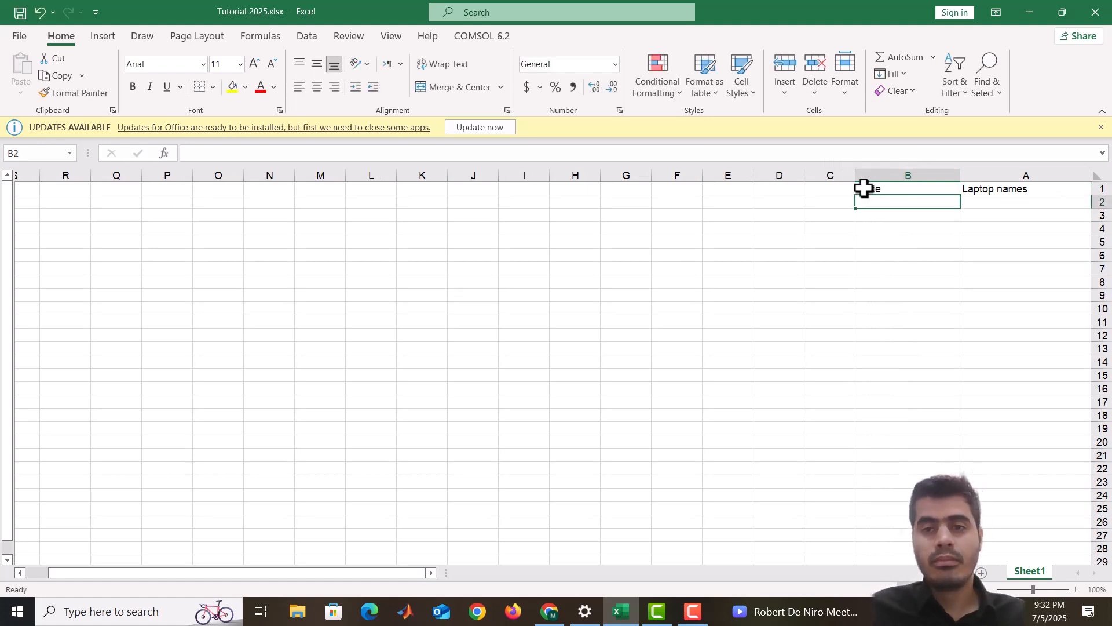
- Enter the header "CPU Bench" in cell C1 and widen column C so the whole text fits
click(811, 189)
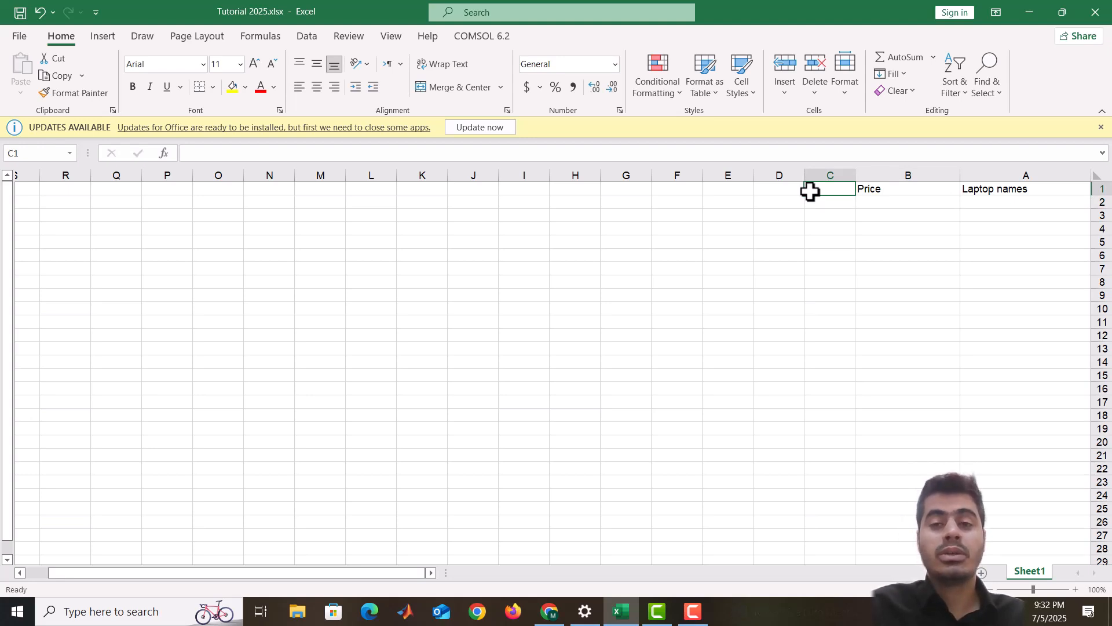
text(CP)
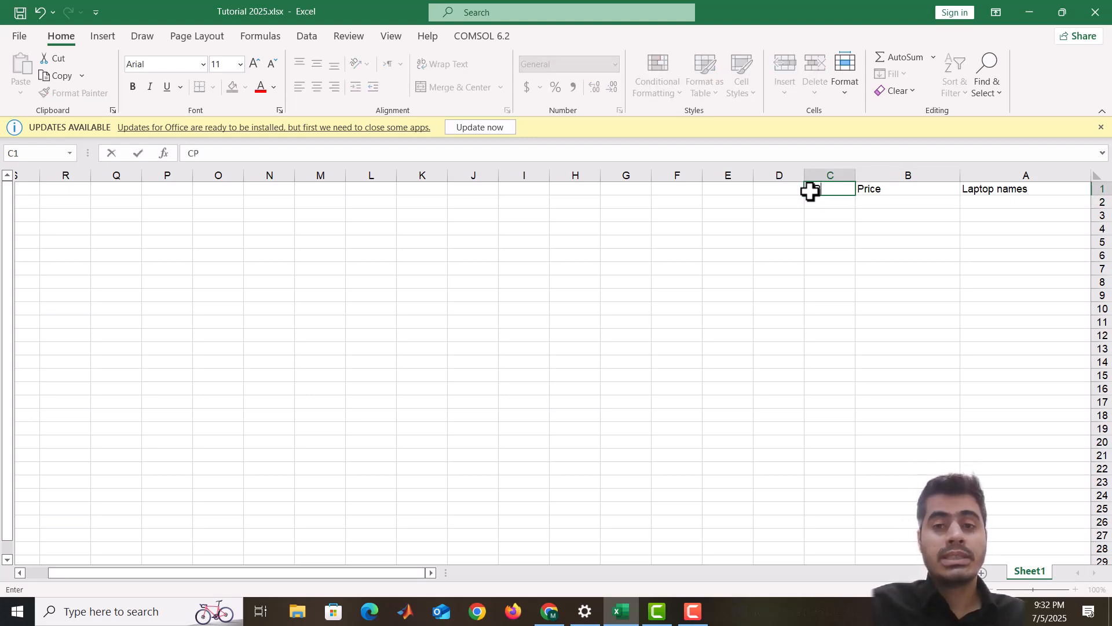
text(U Bench)
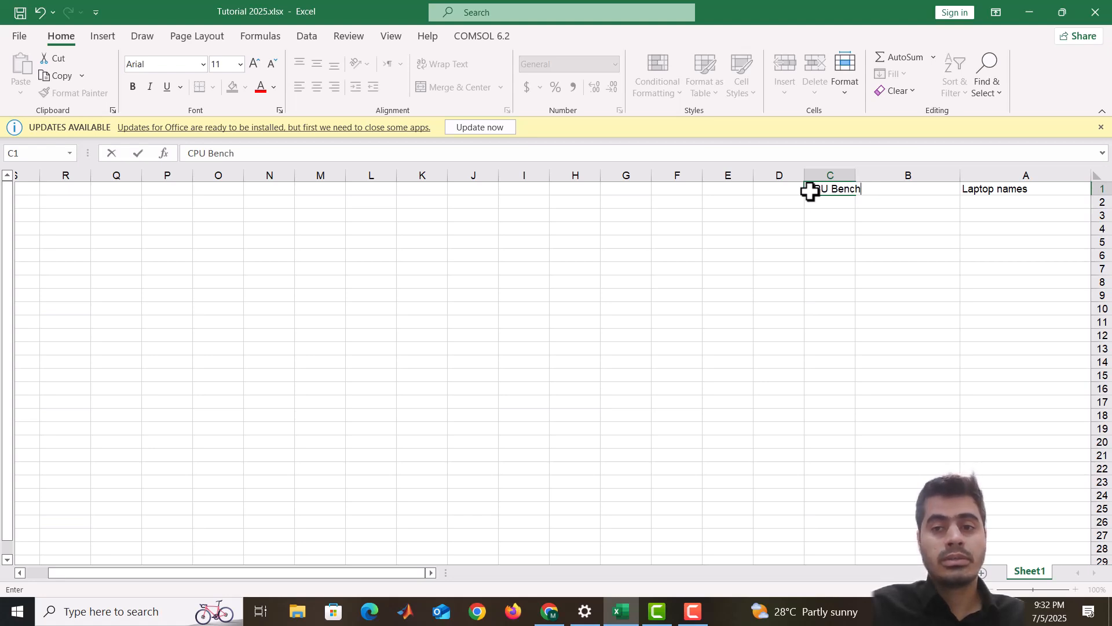
key(Return)
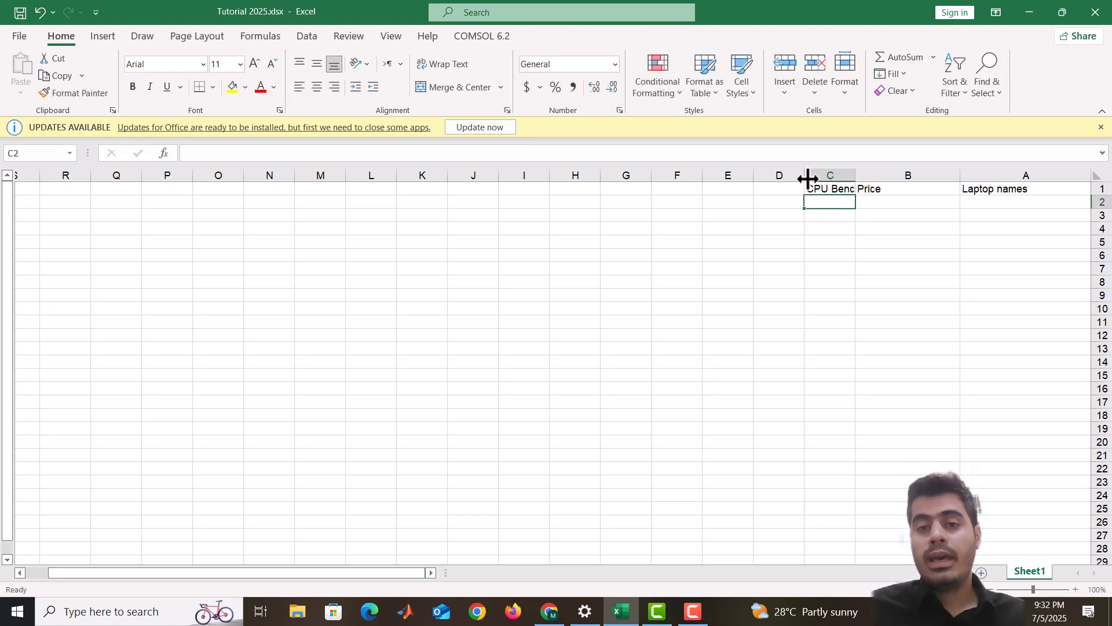
drag(805, 176, 762, 177)
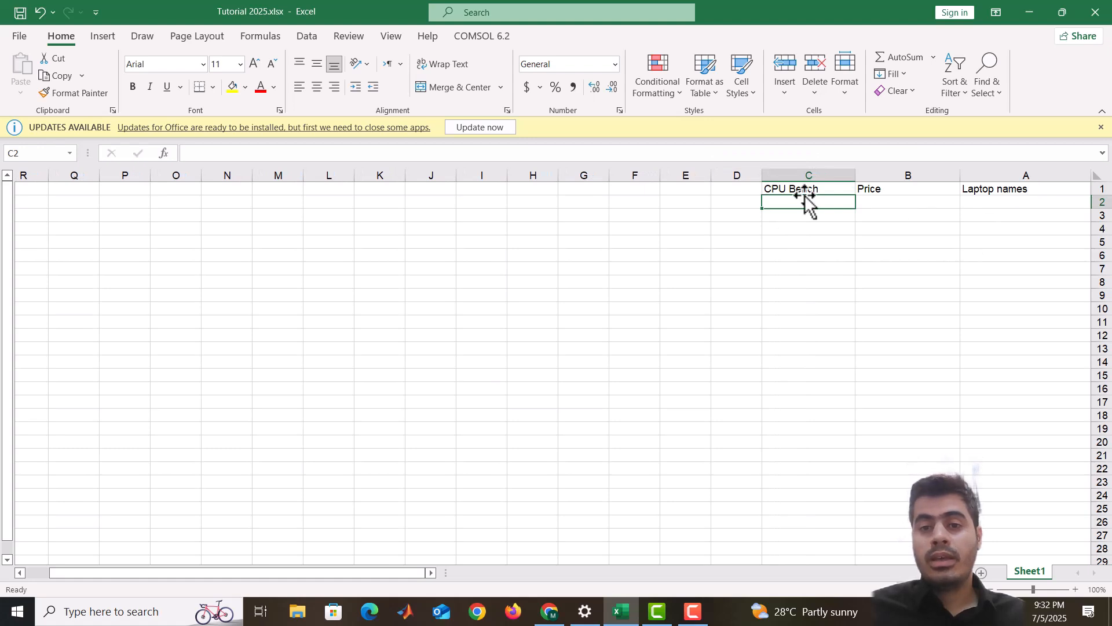
drag(760, 176, 751, 177)
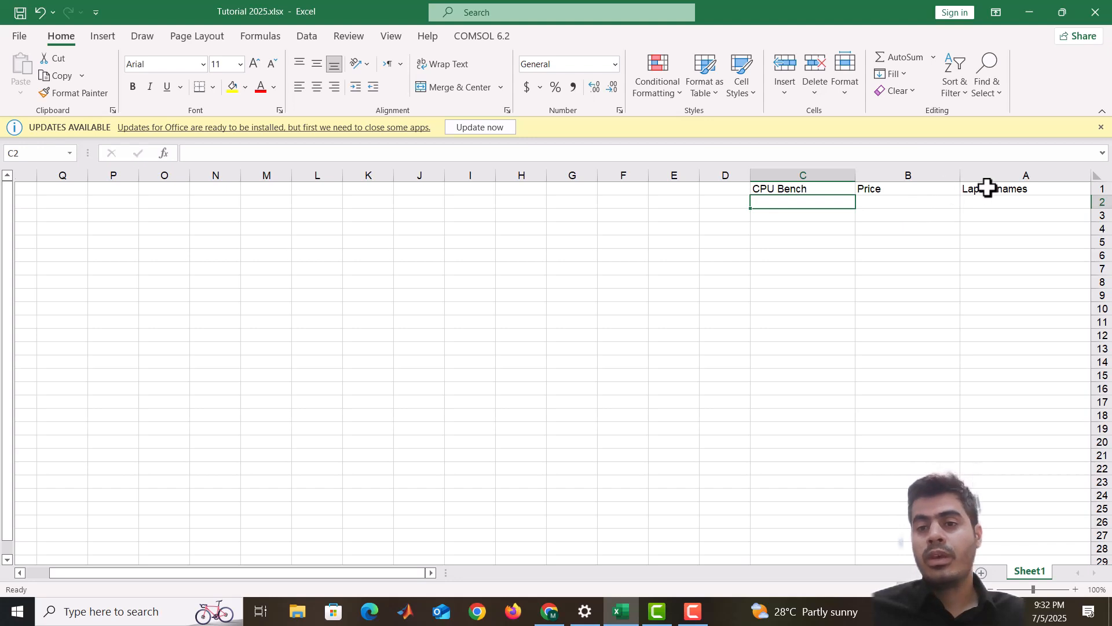
- Format the headers in A1:C1 as Times New Roman, size 14, centred both horizontally and vertically
click(989, 188)
drag(948, 197, 760, 187)
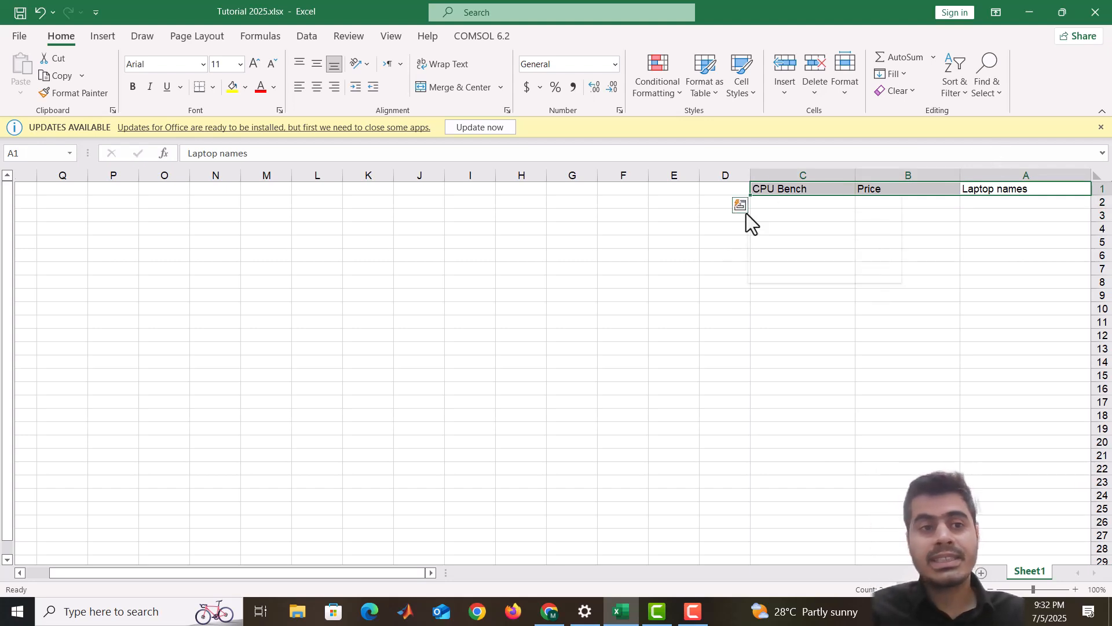
click(204, 65)
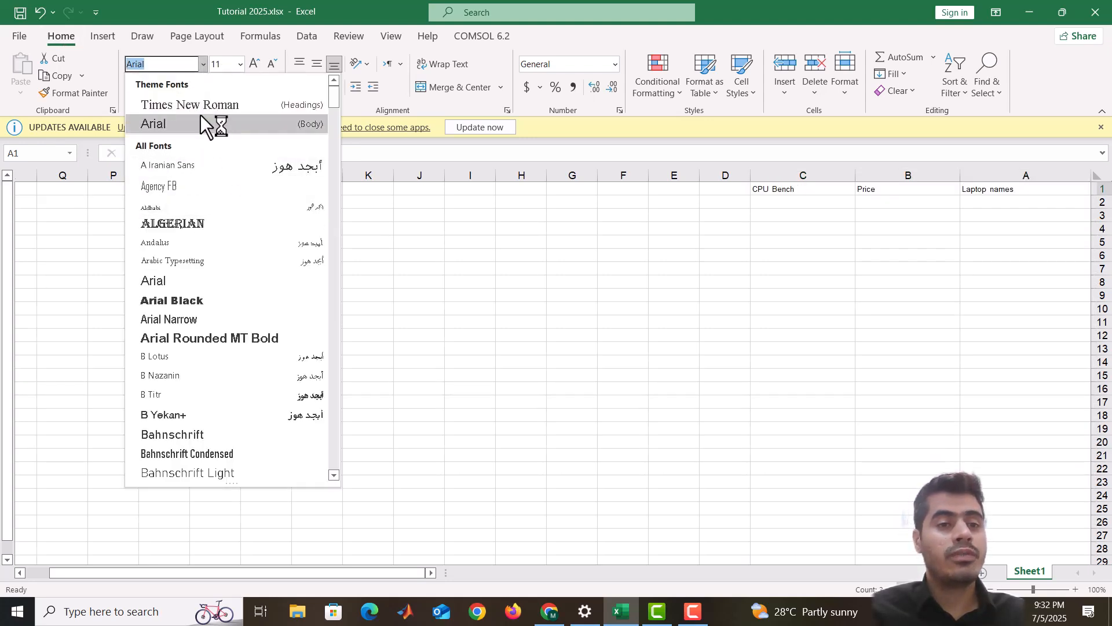
click(200, 104)
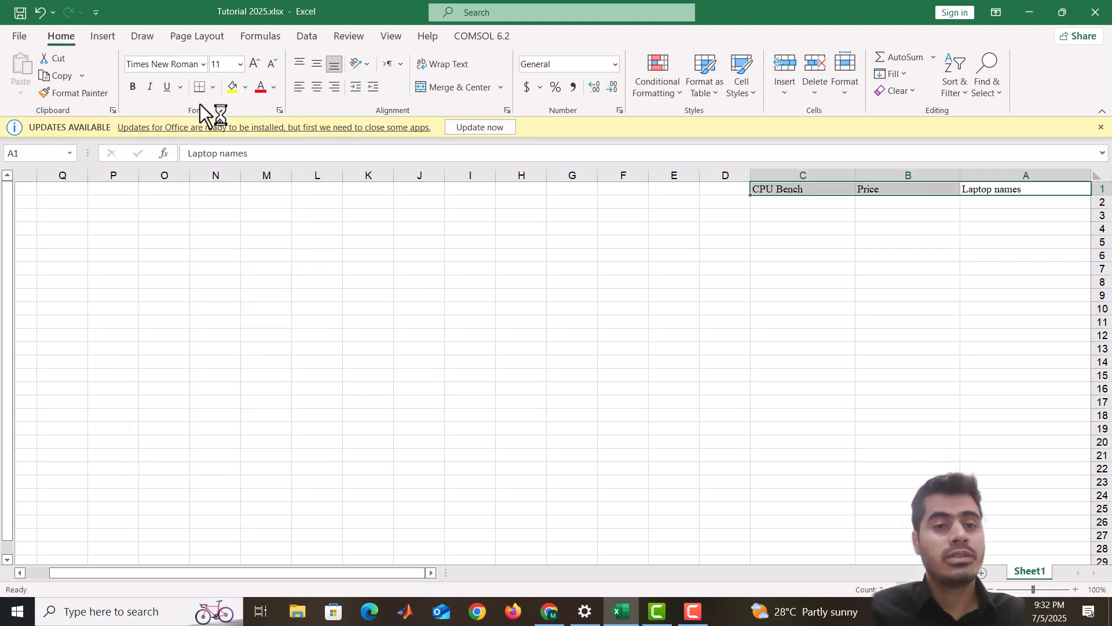
click(240, 64)
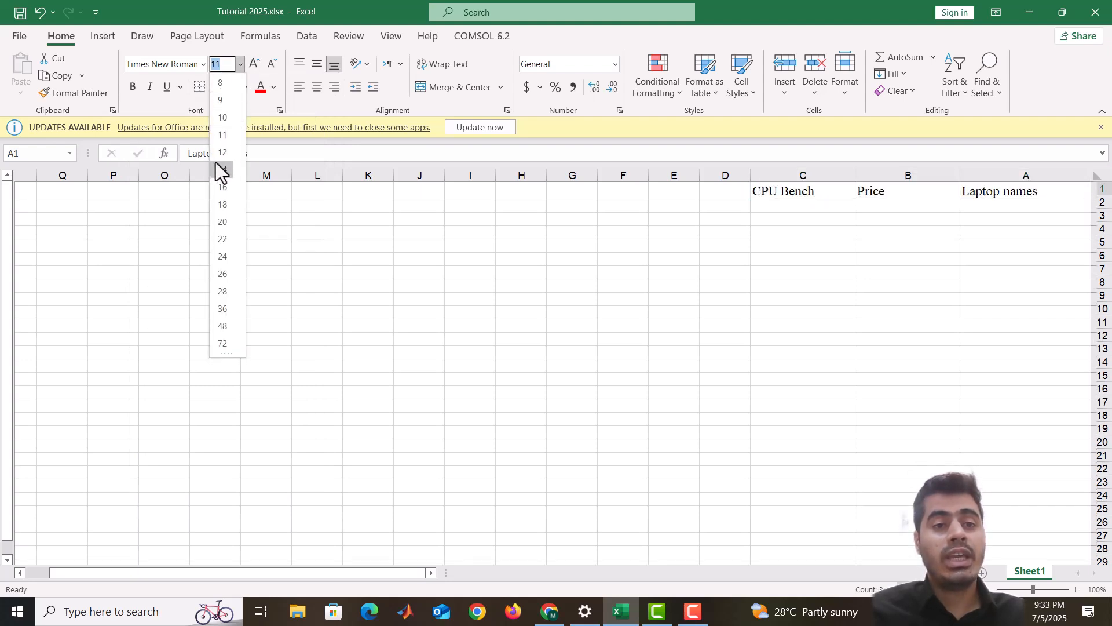
click(218, 169)
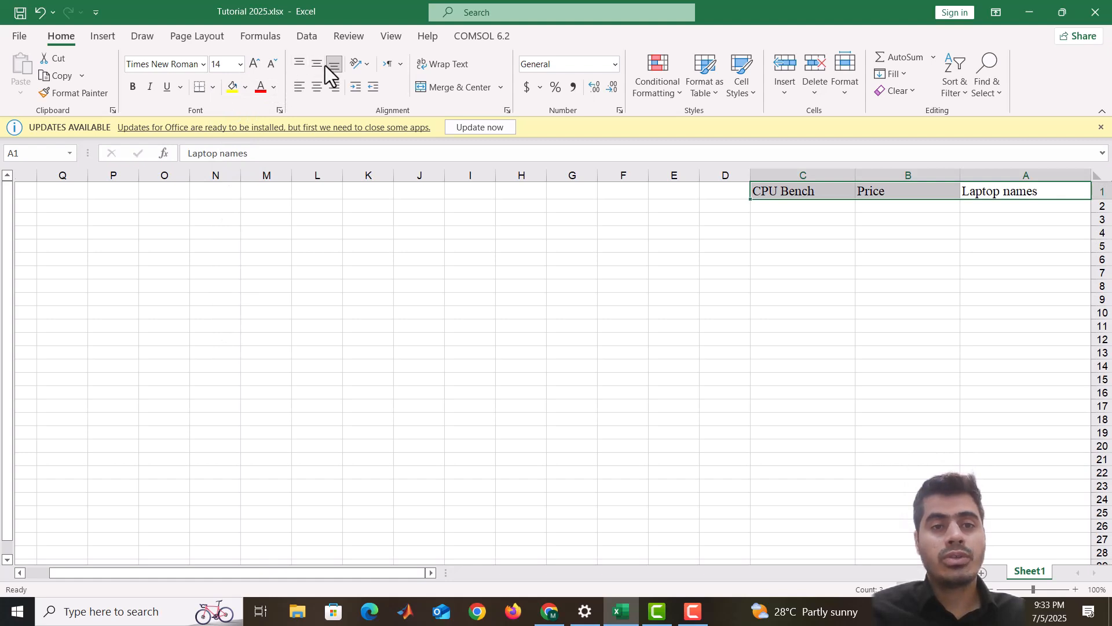
click(317, 95)
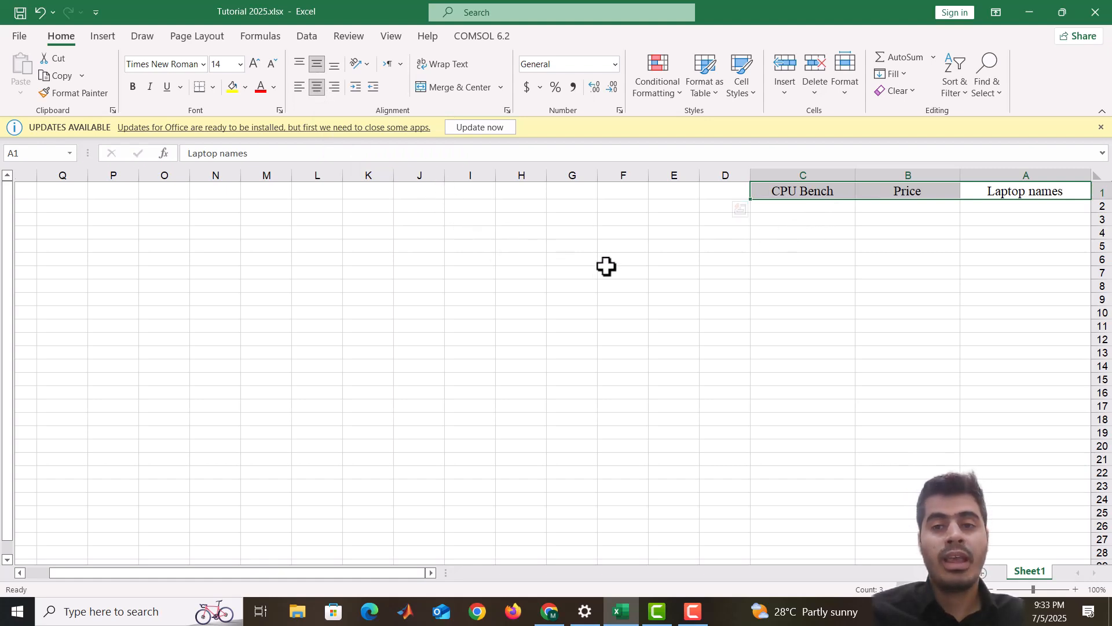
click(672, 286)
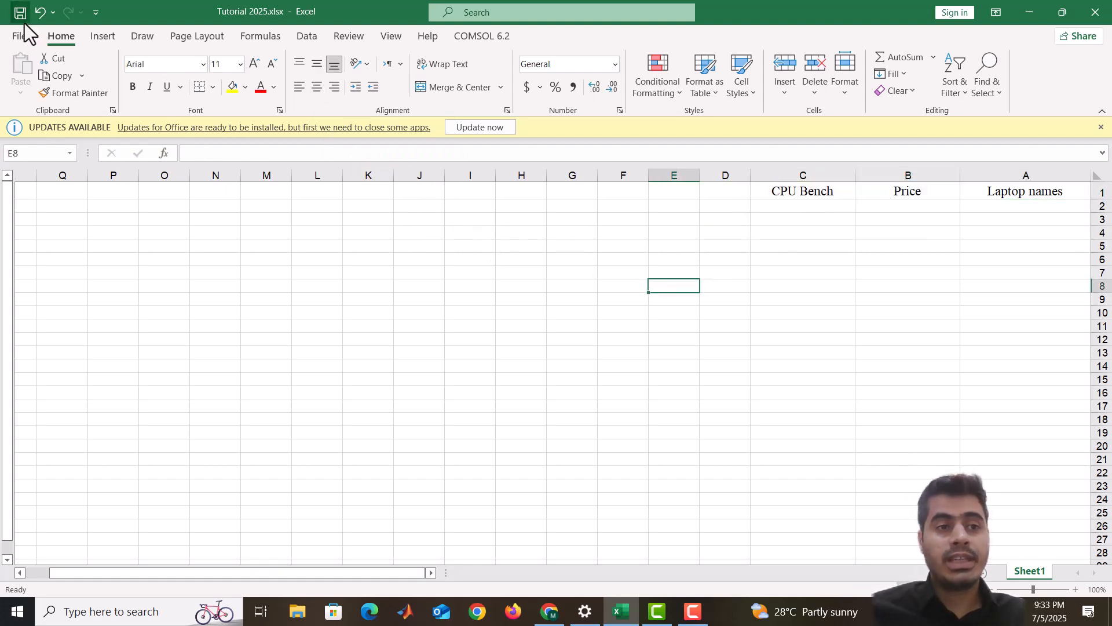
- Enter "HP da15" as the first laptop name in cell A2
click(1010, 206)
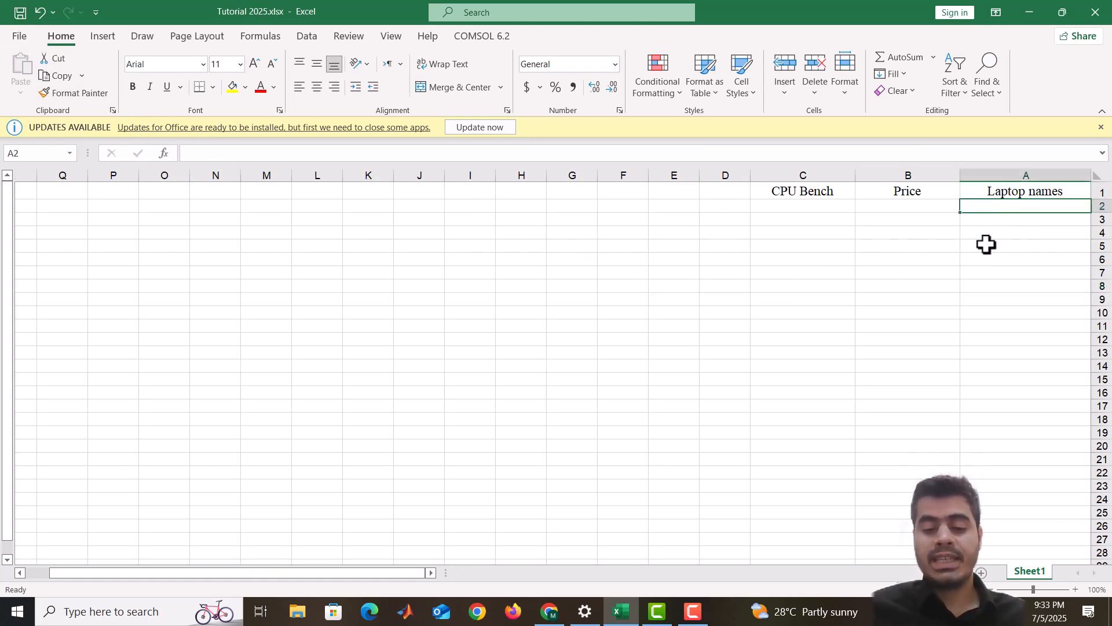
text(HP)
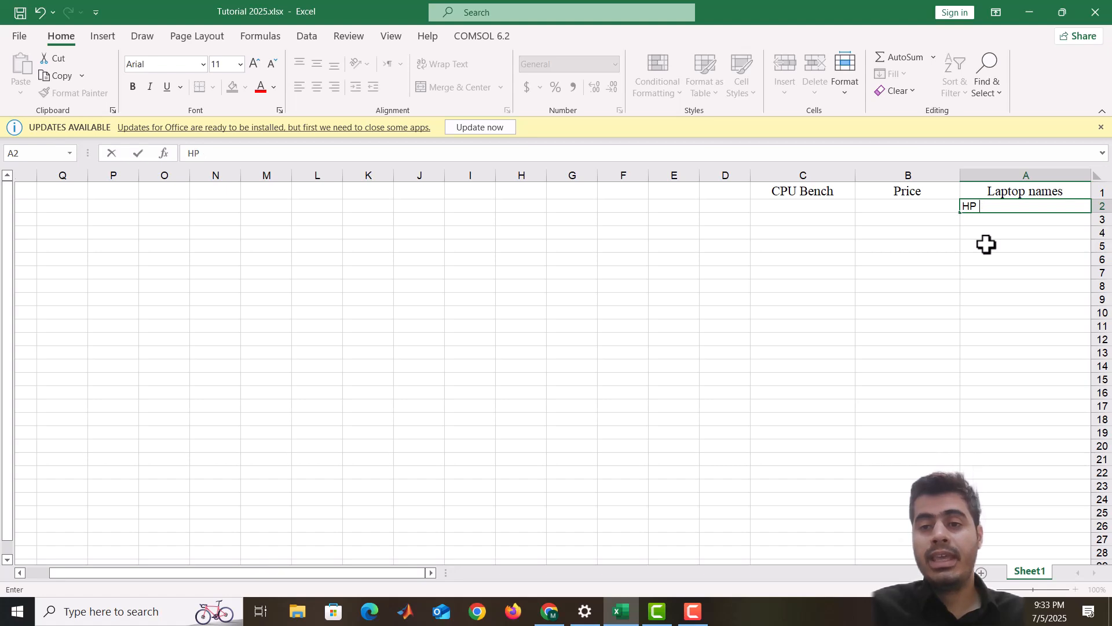
text( DA)
key(BackSpace)
key(BackSpace)
text(da)
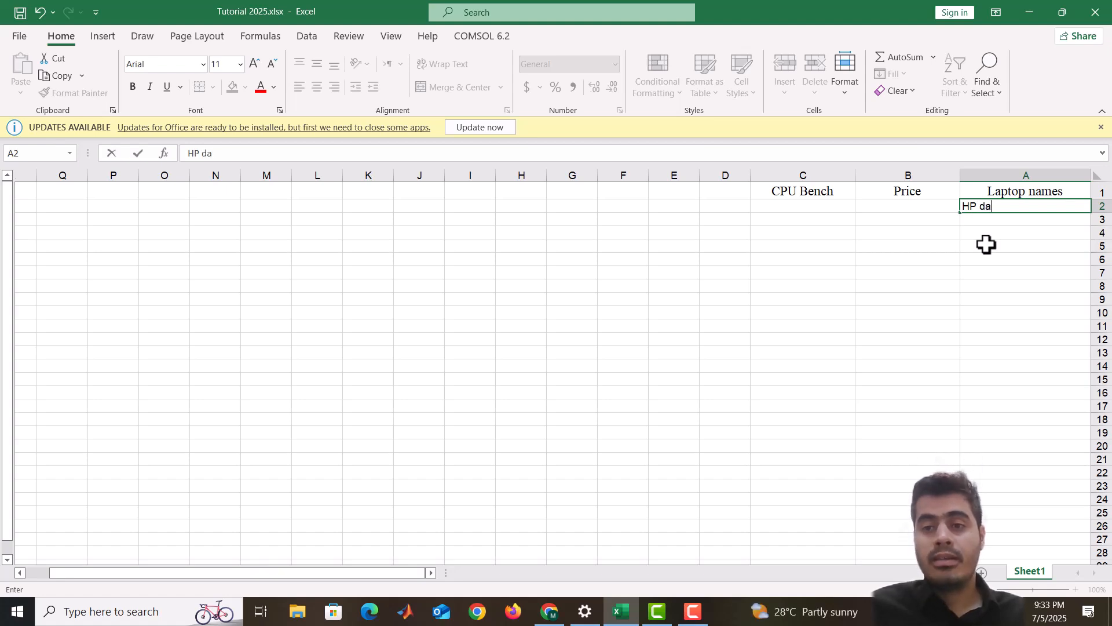
text(15)
key(Return)
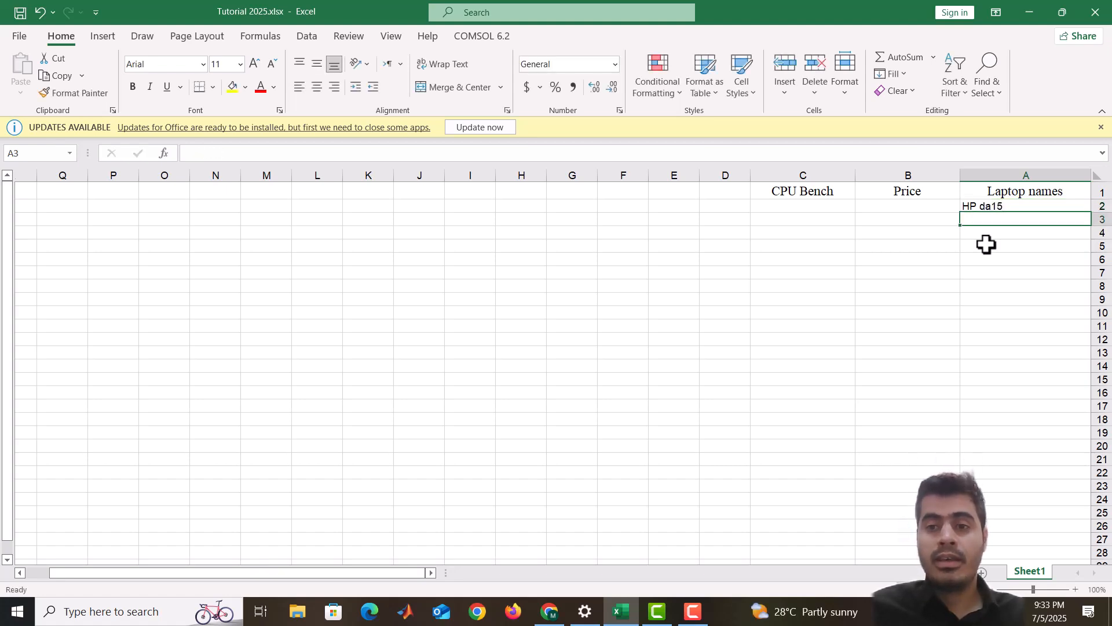
- Add the laptop names "XPS 16" in cell A3 and "Mac Air m2" in cell A4
text(XPS)
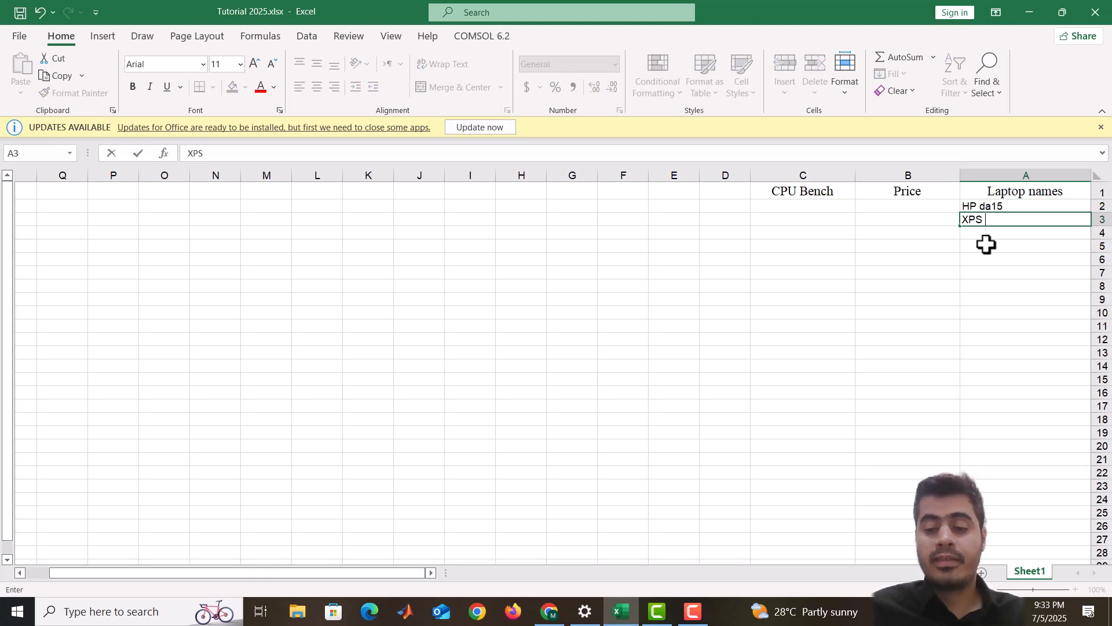
text( 16)
key(Return)
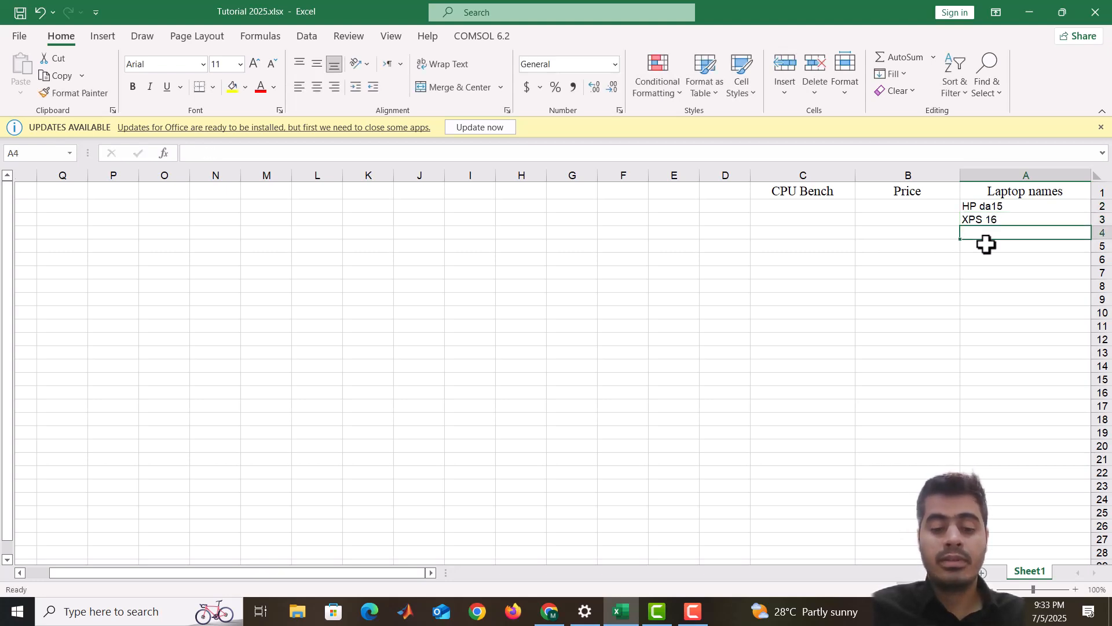
text(Mac A)
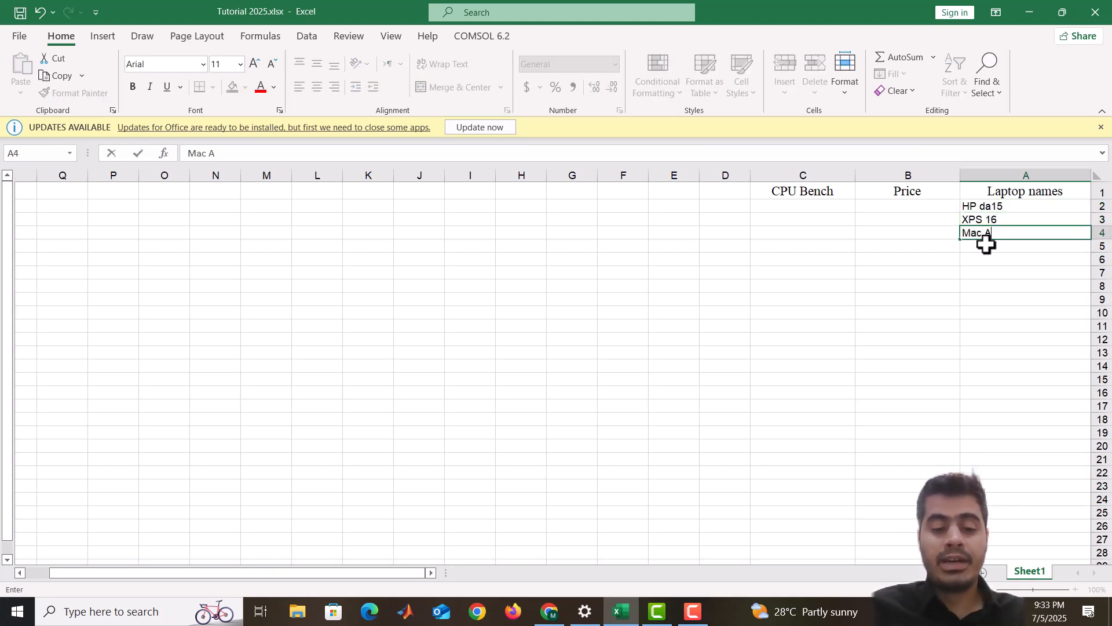
text(ir m2)
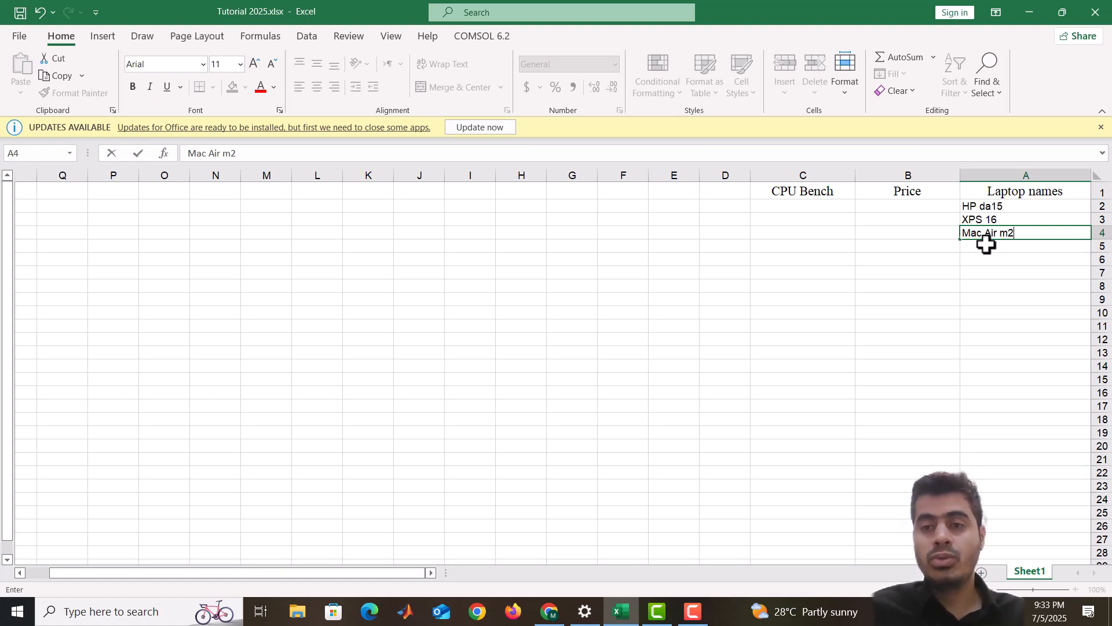
key(Return)
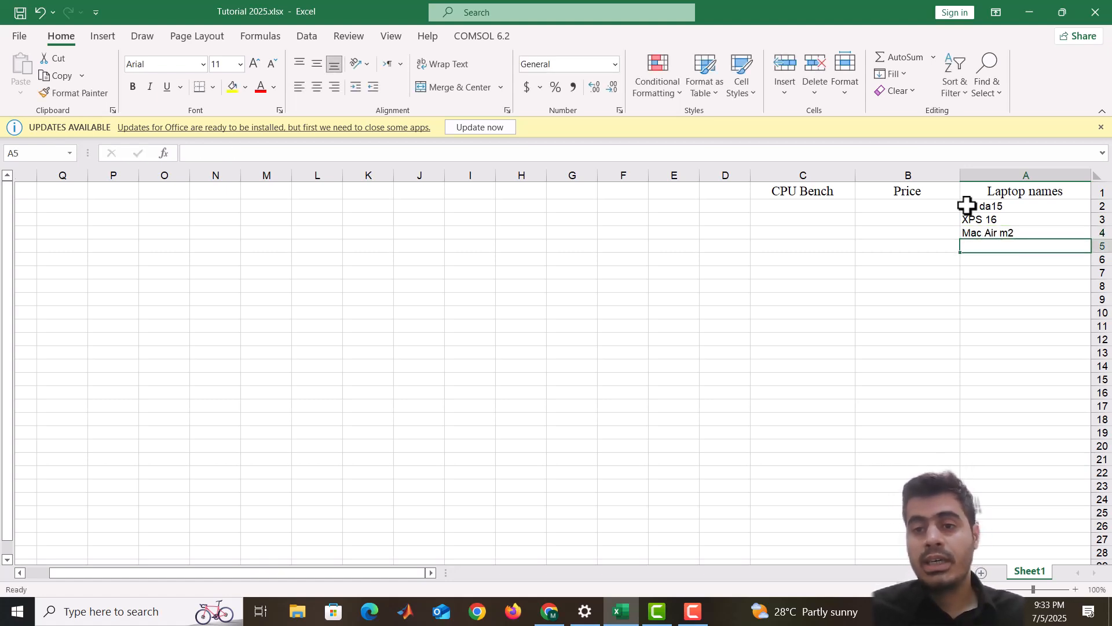
- Fill in the laptop prices 500, 3000 and 1500 in cells B2 to B4
click(931, 206)
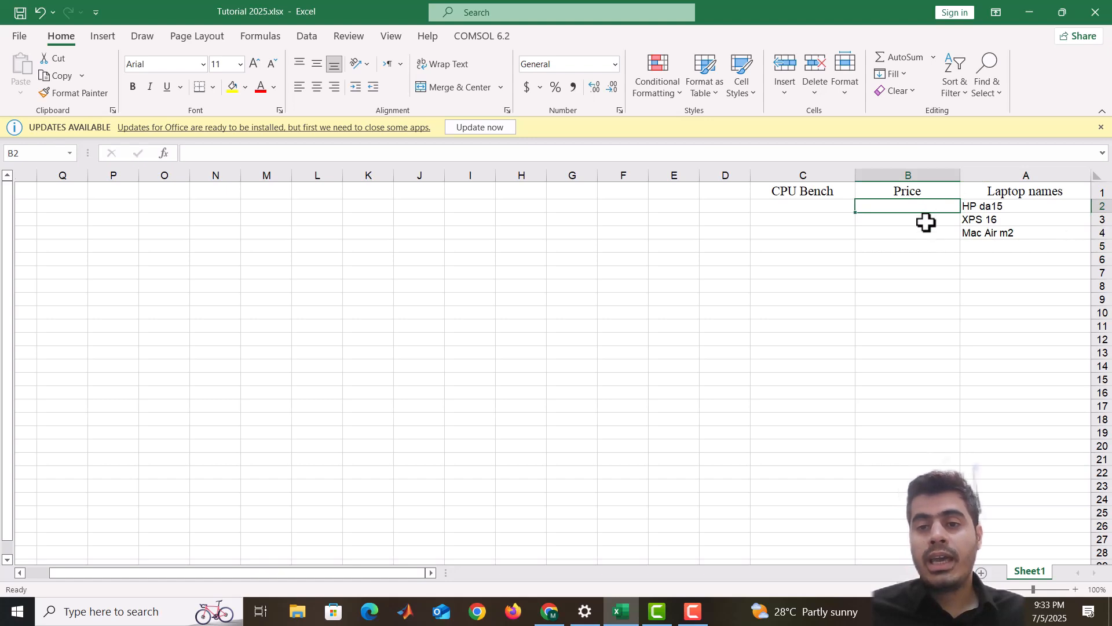
text(500)
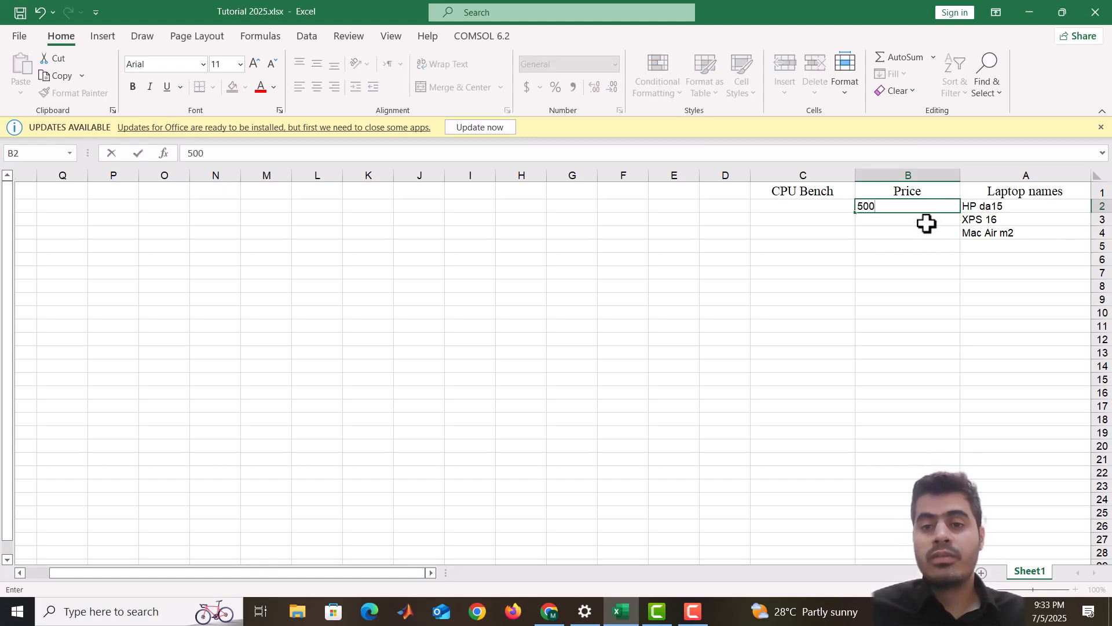
key(Return)
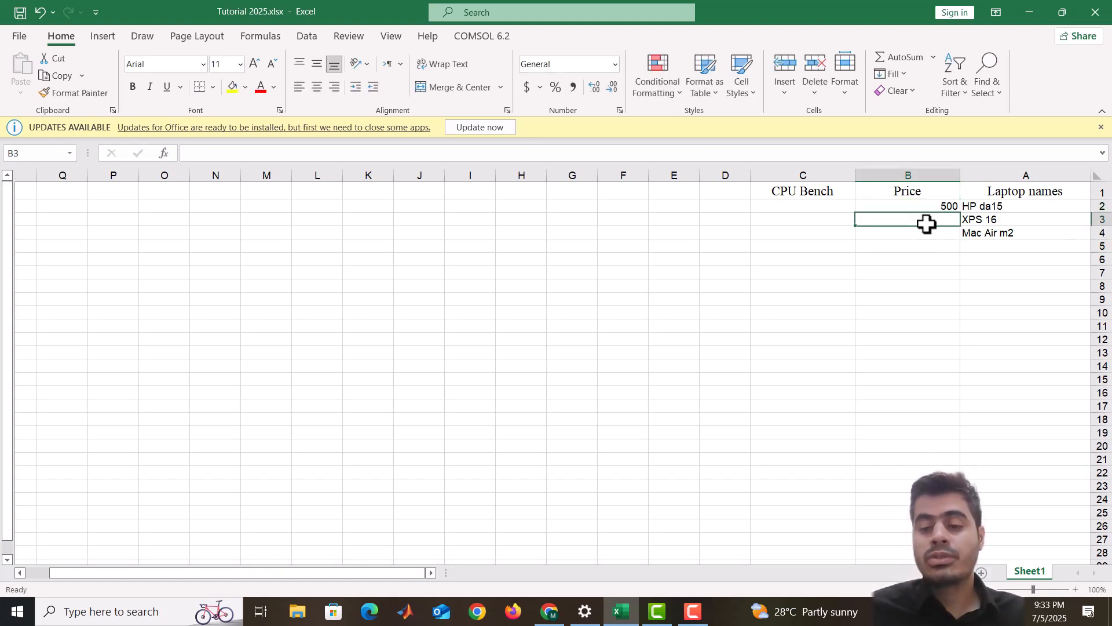
text(3000)
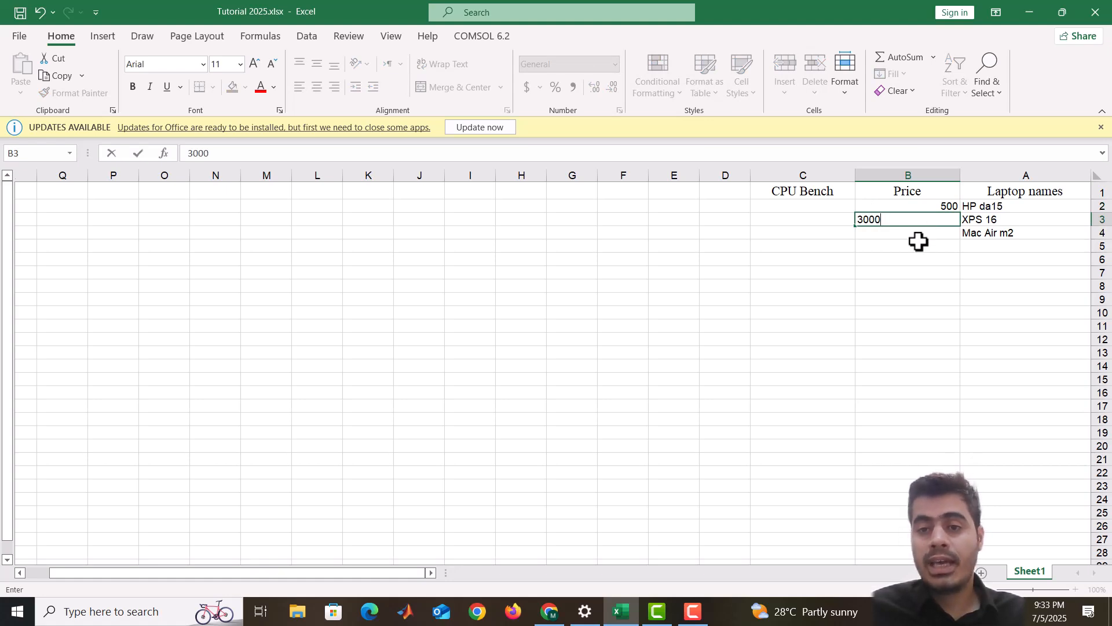
key(Return)
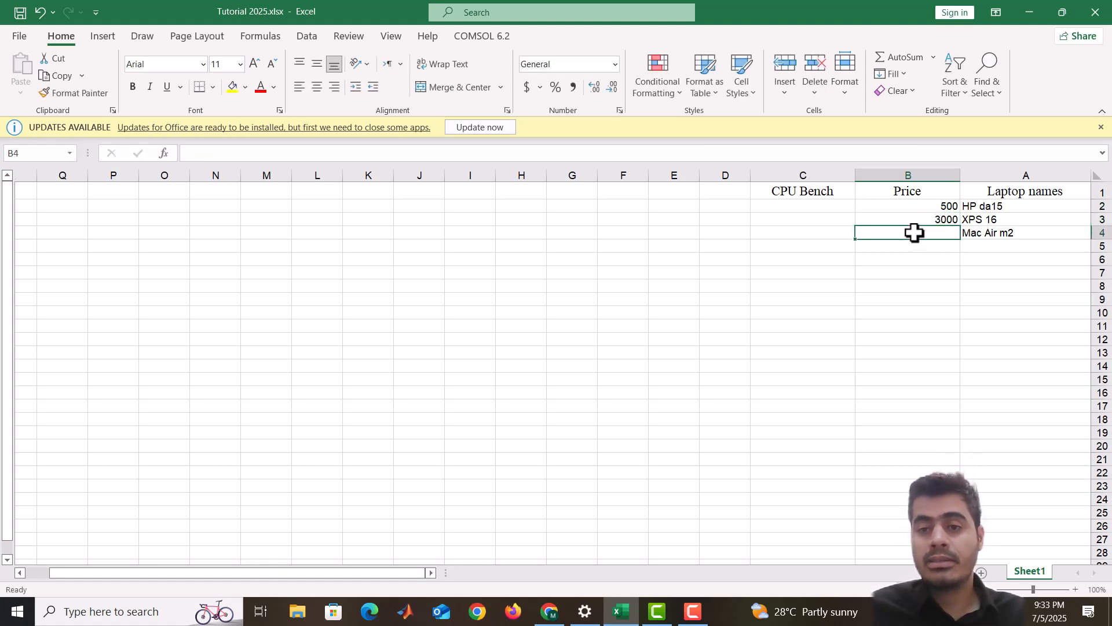
text(1500)
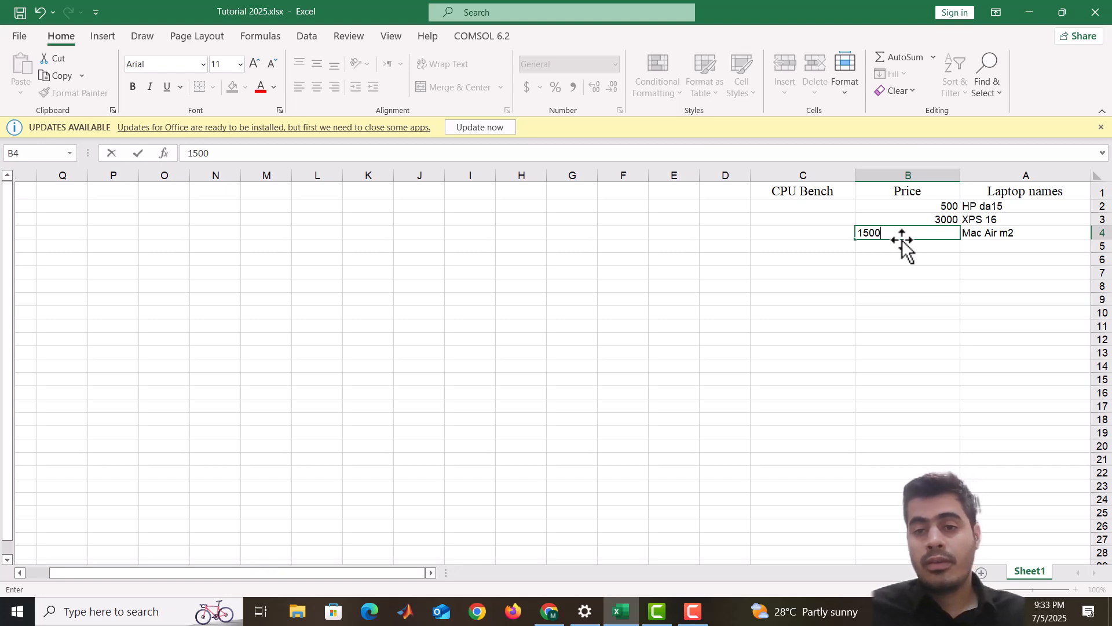
click(895, 256)
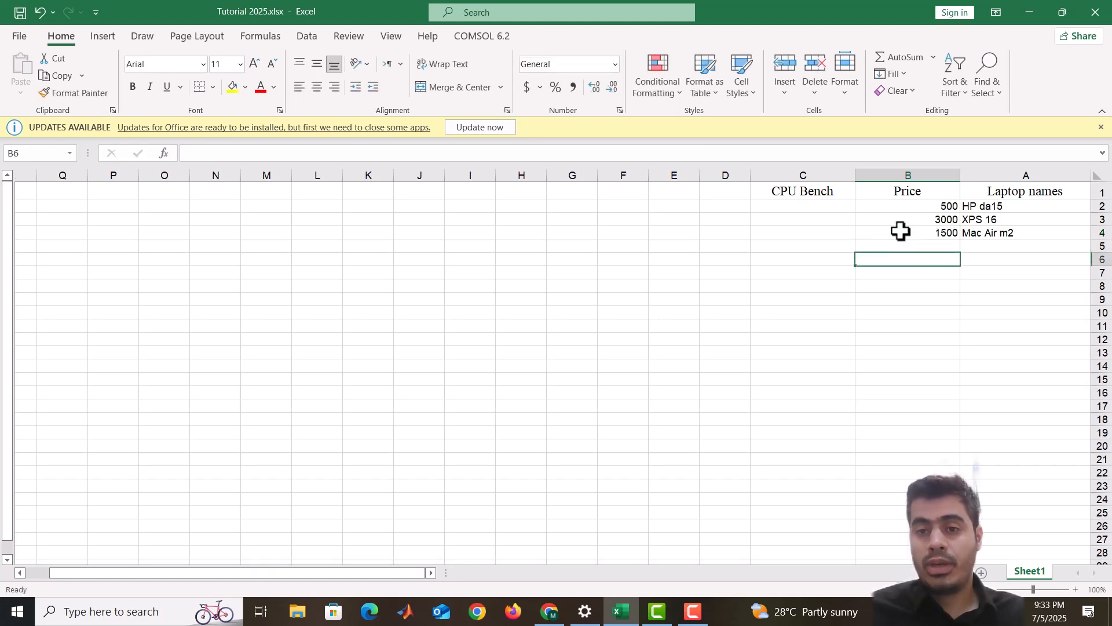
- Fill in the CPU Bench values 11000, 28000 and 20000 in cells C2 to C4
click(813, 207)
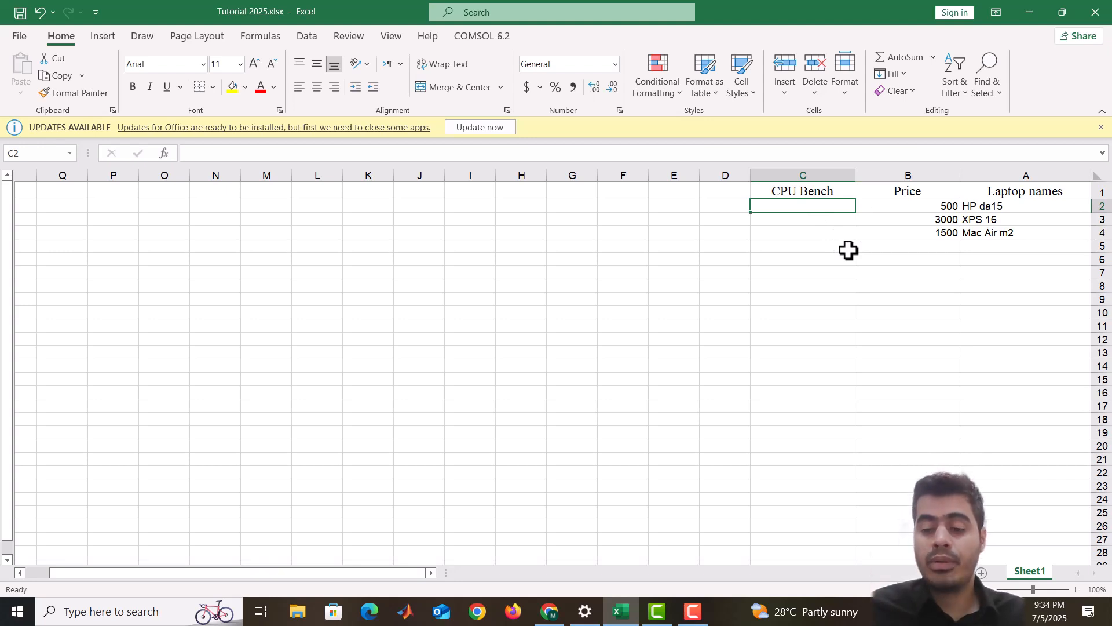
text(1)
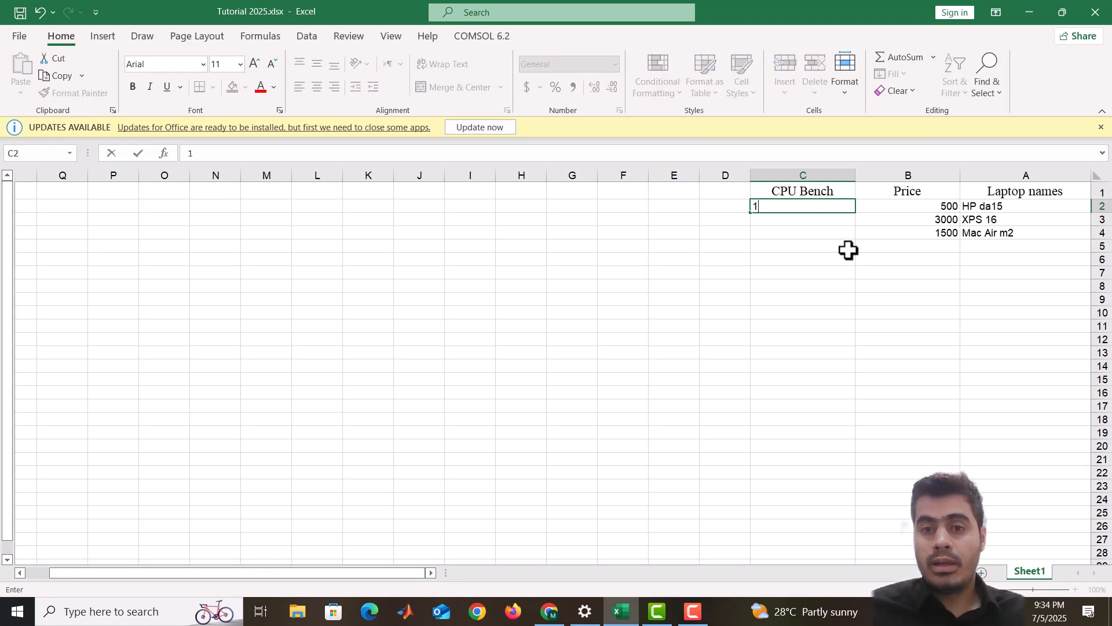
text(1000)
key(Return)
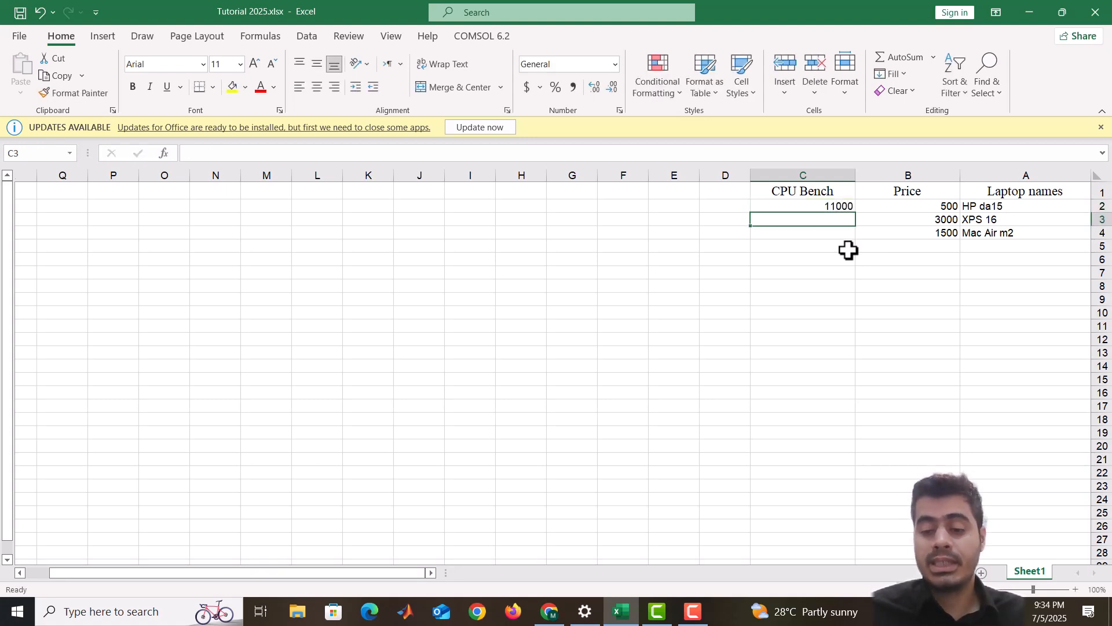
text(28000)
key(Return)
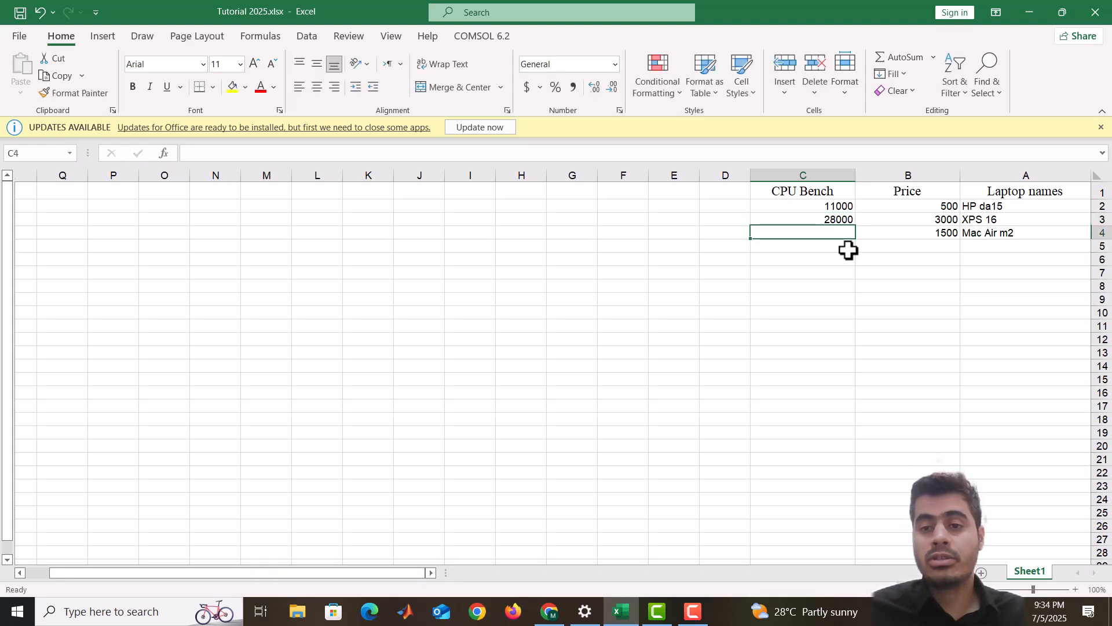
text(2)
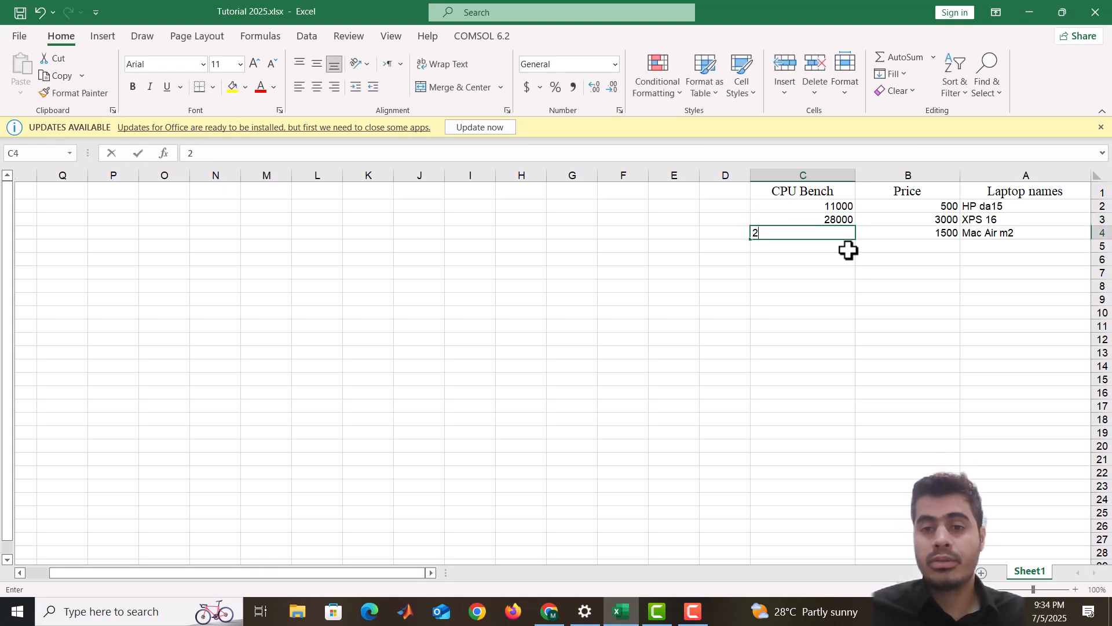
text(00000)
key(Return)
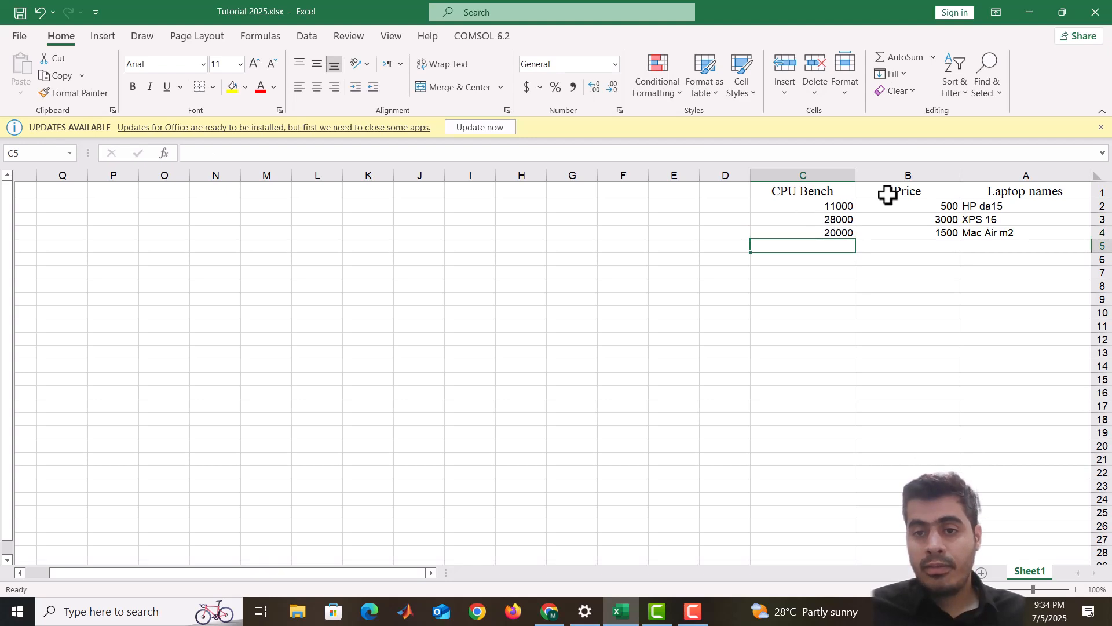
- Copy the formatting of header cell A1 onto the laptop data in A2:C4 with the Format Painter
drag(944, 233, 826, 211)
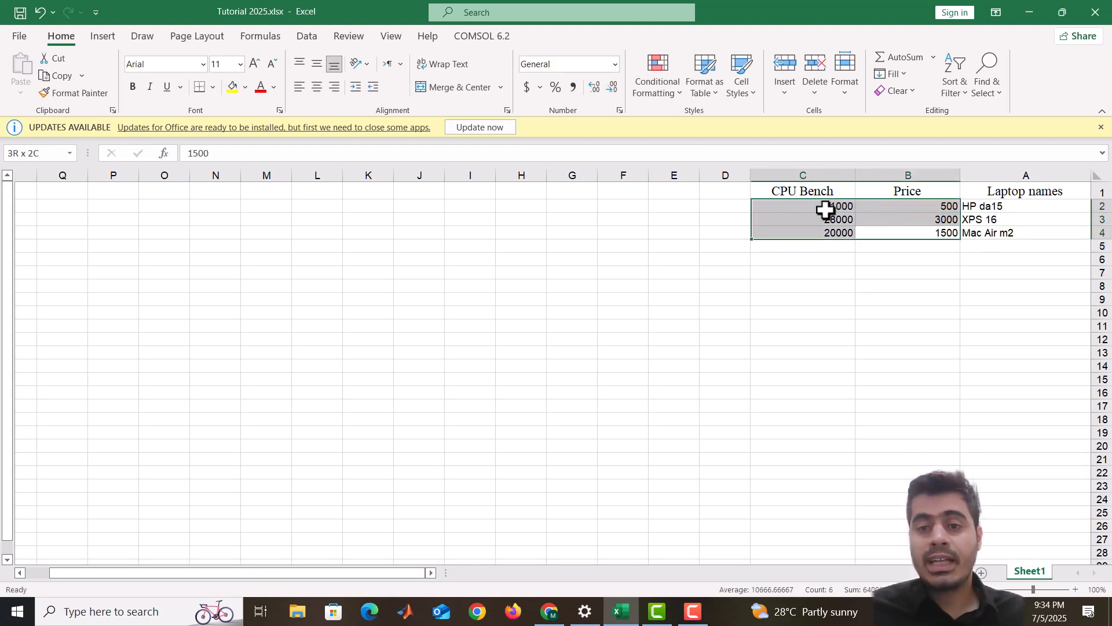
click(148, 68)
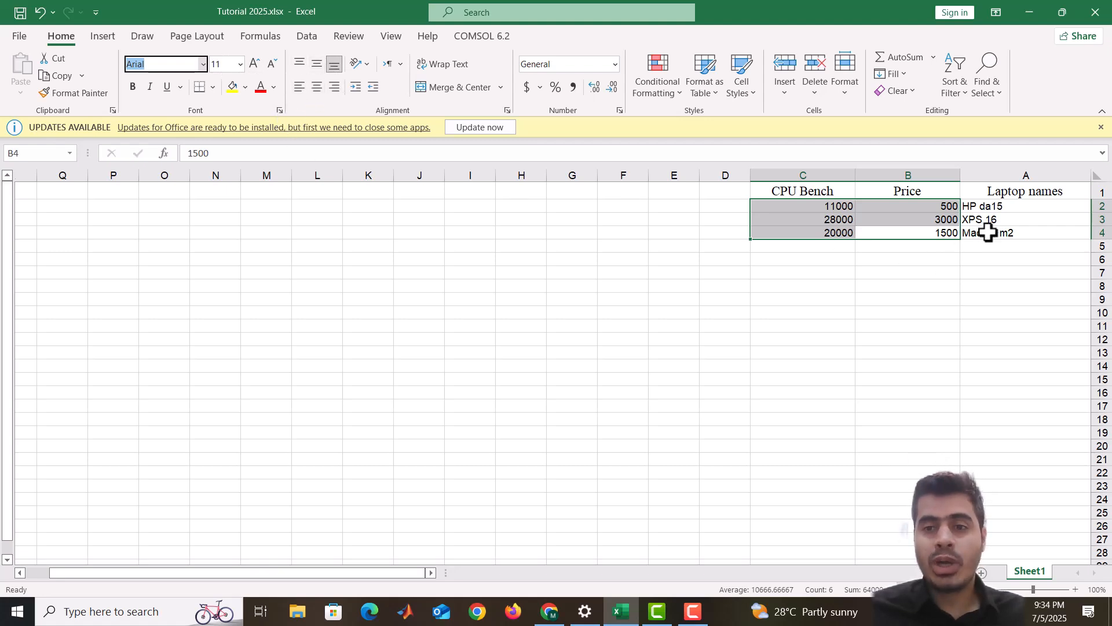
click(990, 193)
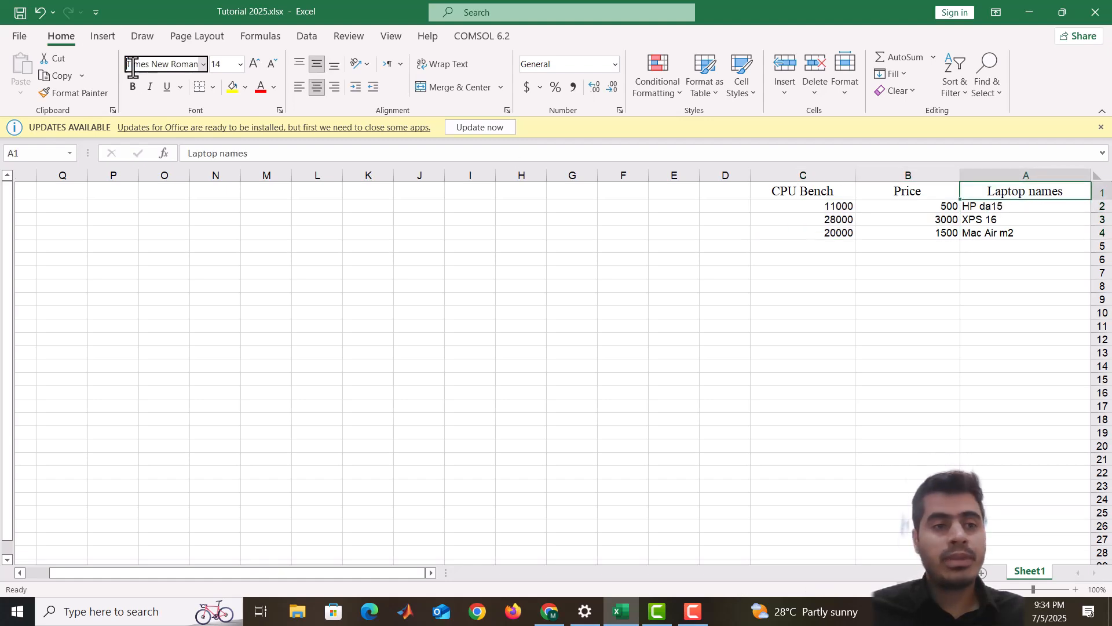
click(81, 94)
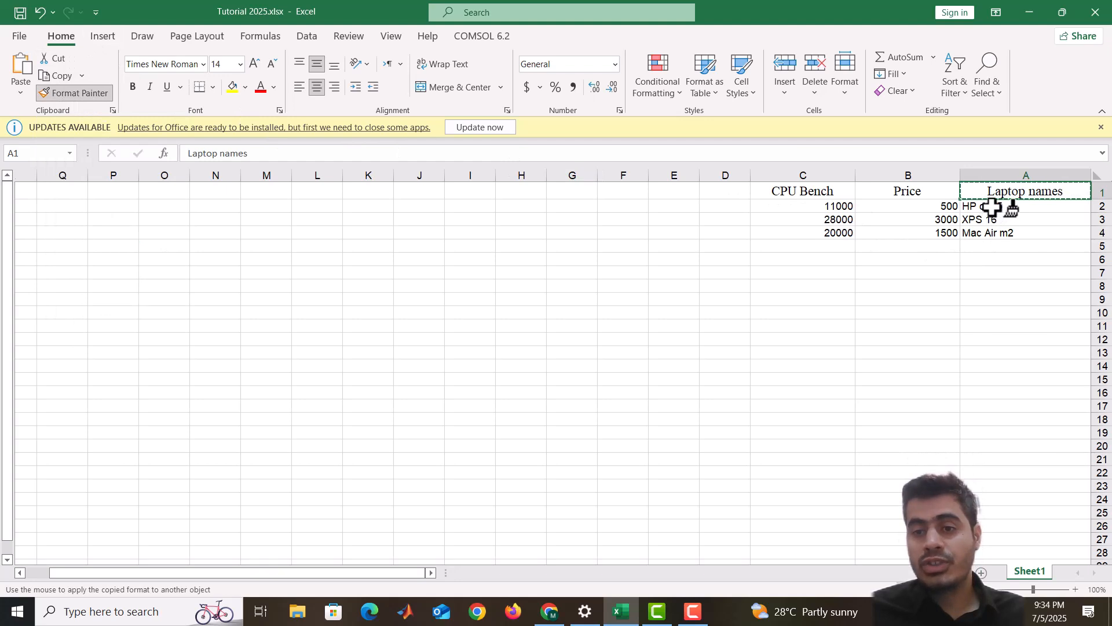
mouse_move(1001, 206)
mouse_down()
mouse_move(964, 218)
mouse_move(828, 219)
mouse_move(801, 236)
mouse_up()
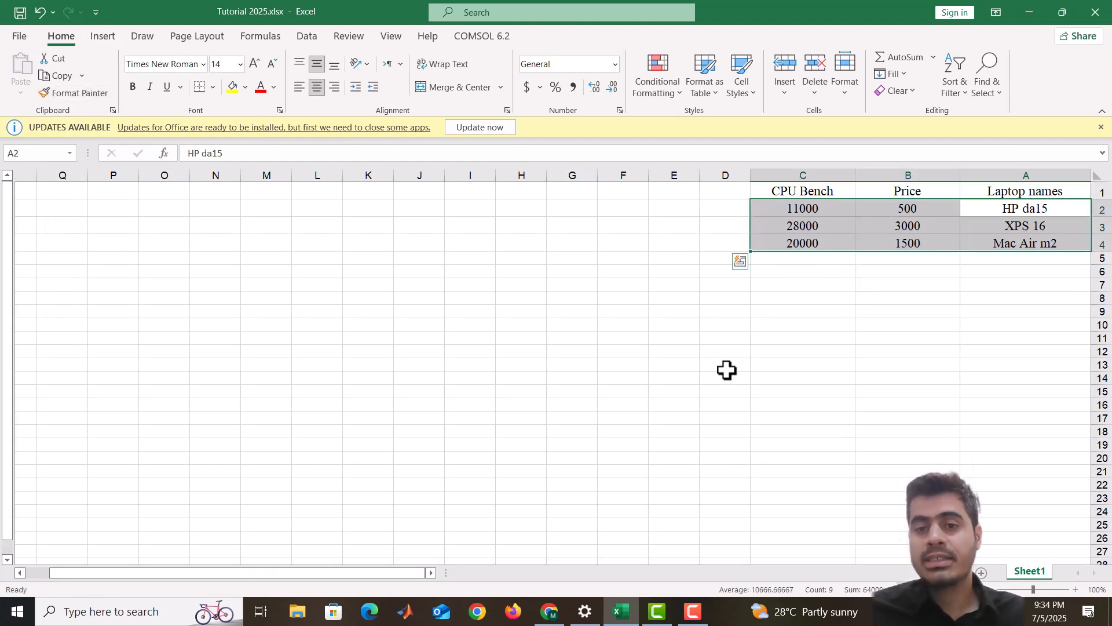
click(983, 324)
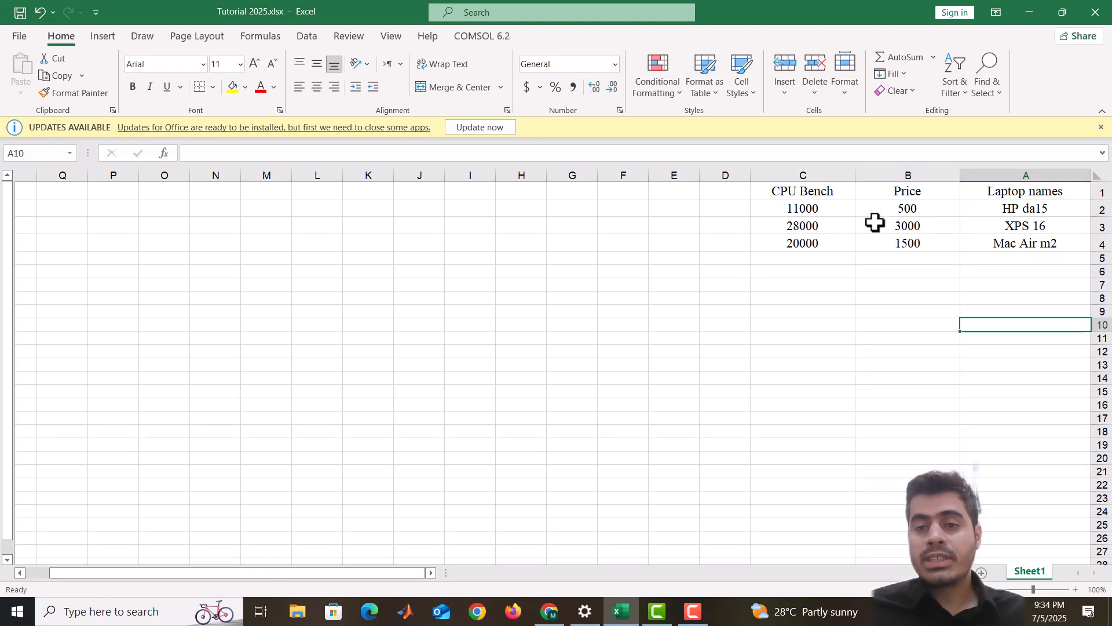
click(834, 282)
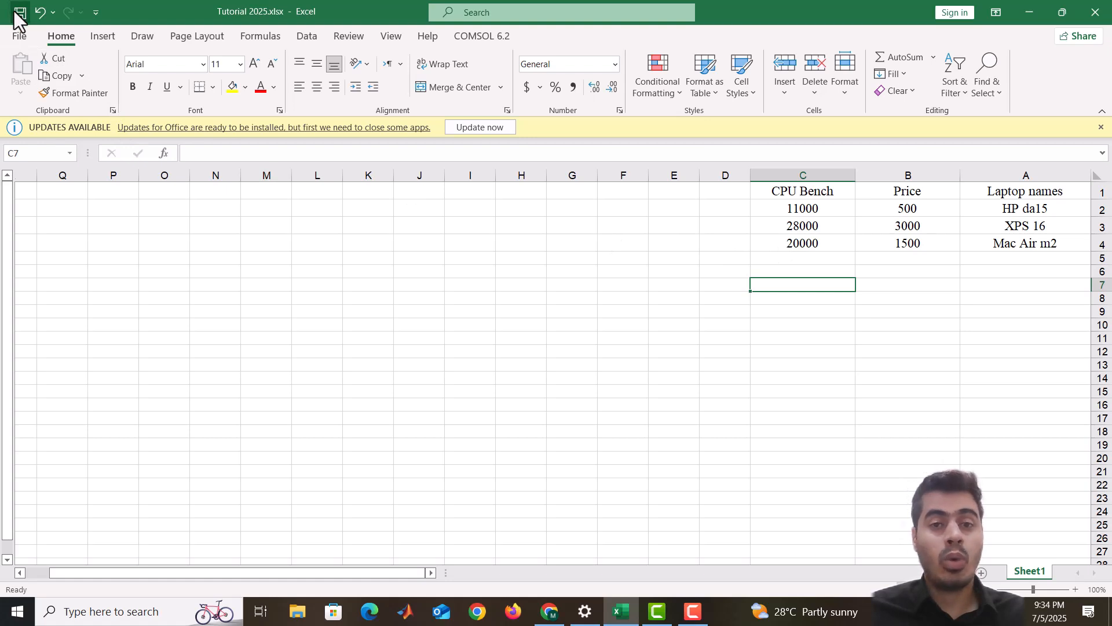
- Format the laptop prices in B2:B4 as Currency
click(917, 318)
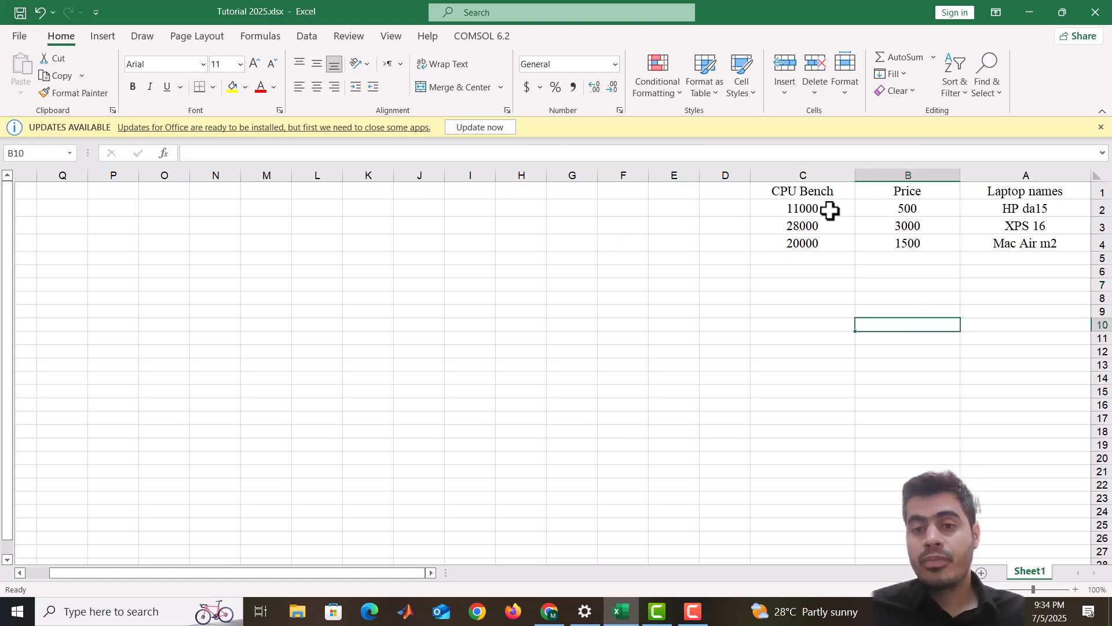
drag(906, 209, 909, 263)
click(914, 239)
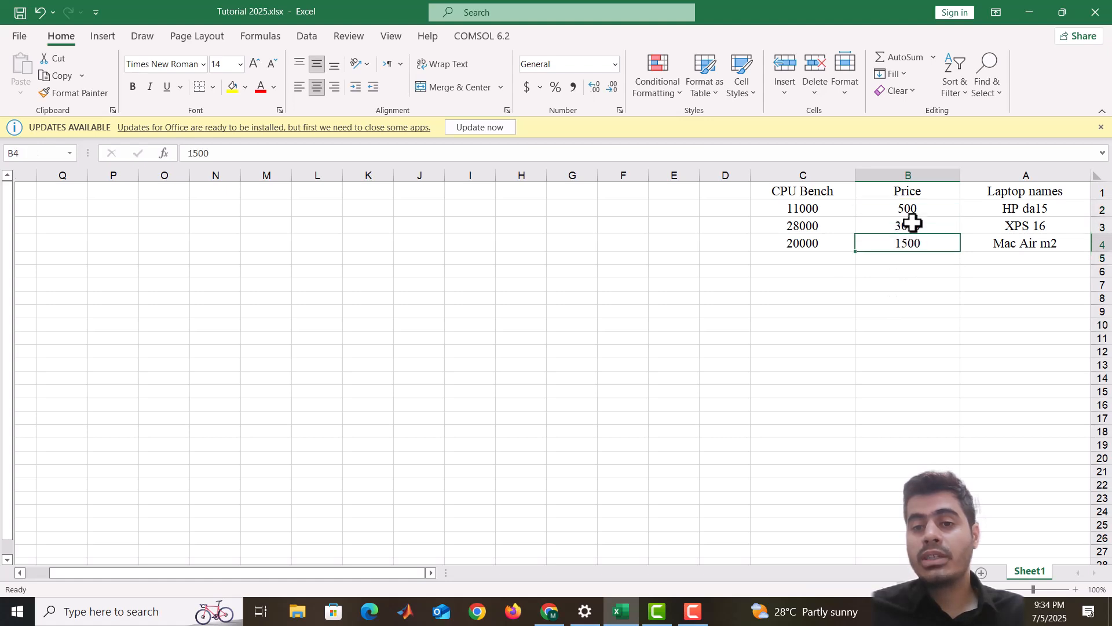
drag(909, 208, 911, 243)
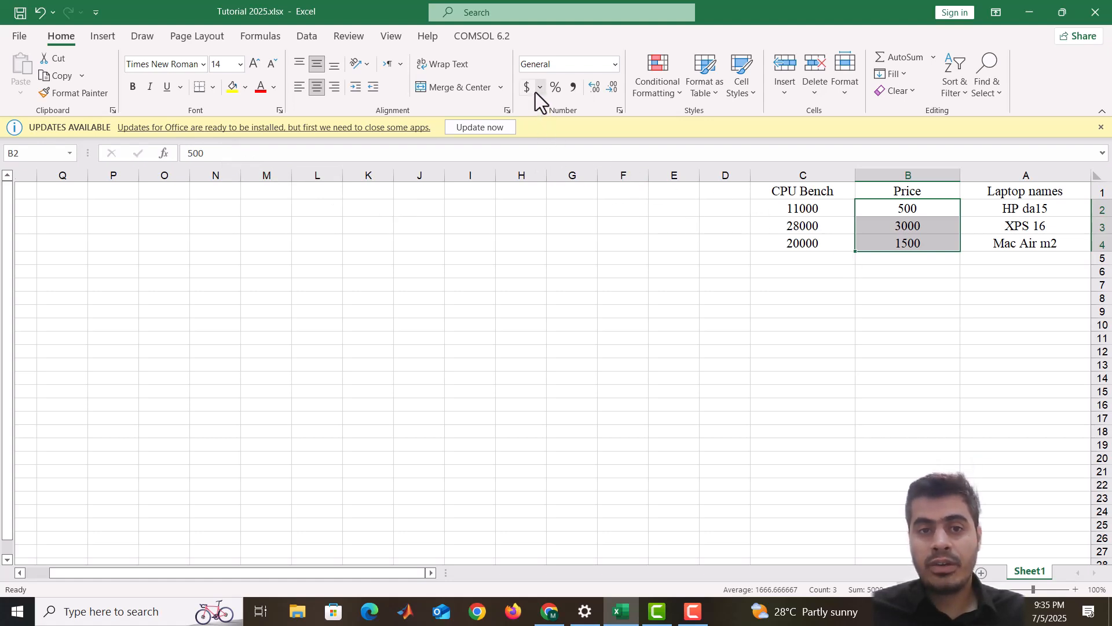
click(615, 65)
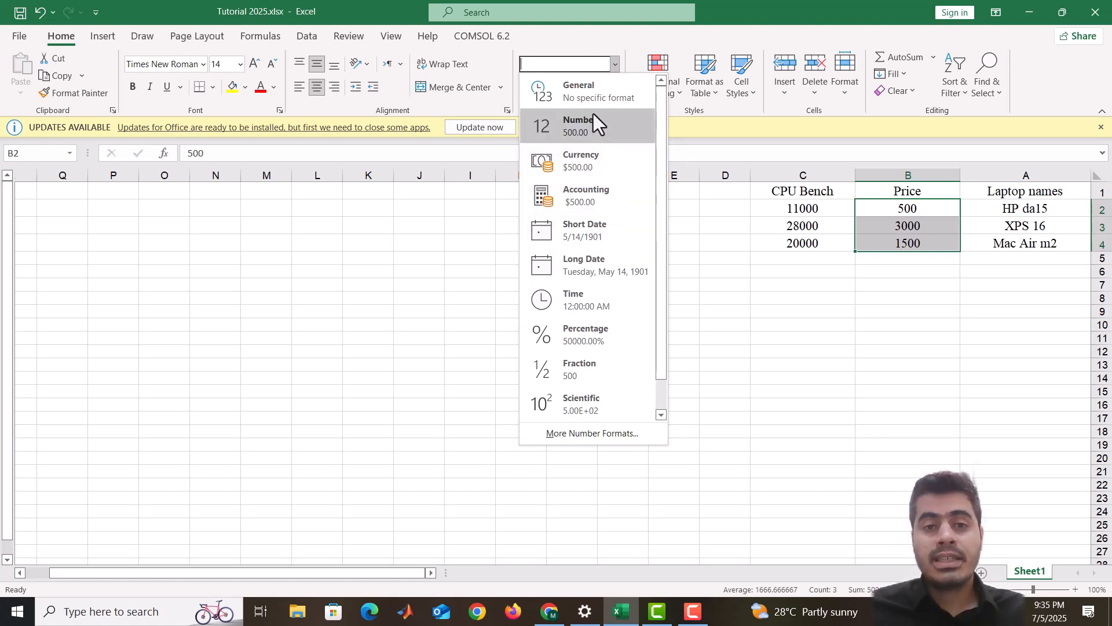
click(587, 169)
click(891, 326)
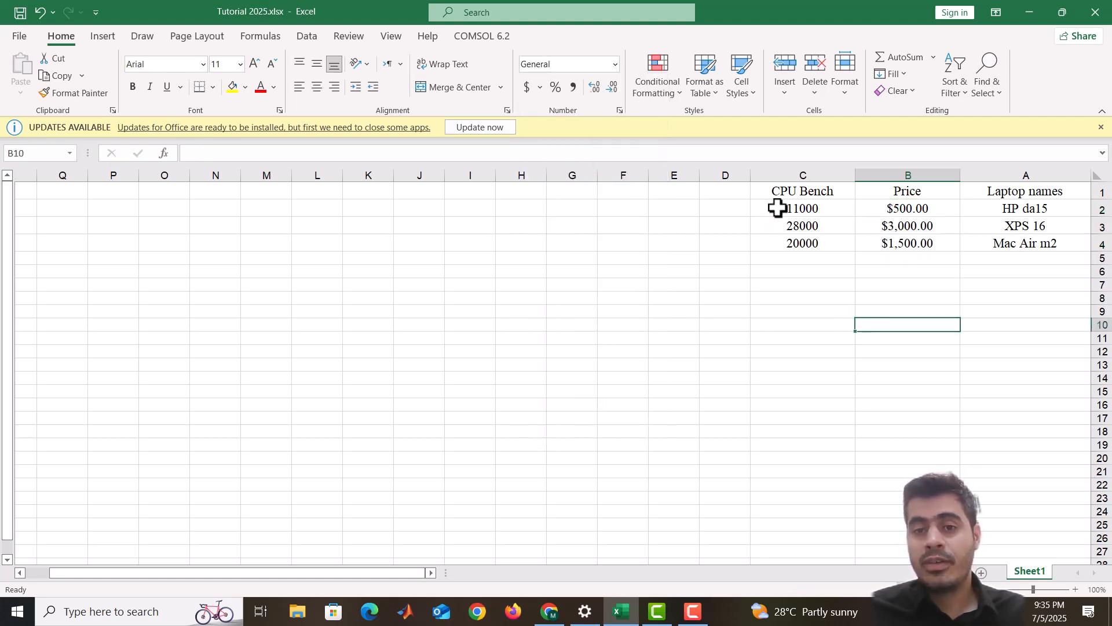
- Try the comma number style on the CPU Bench values in C2:C4 and undo it
drag(778, 210, 786, 248)
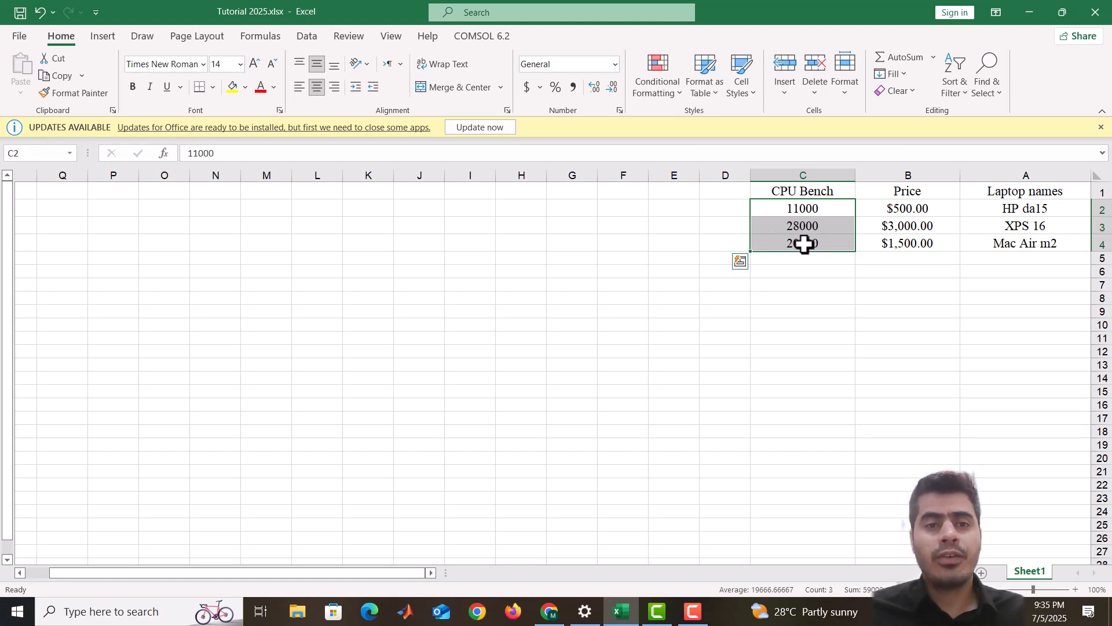
click(573, 88)
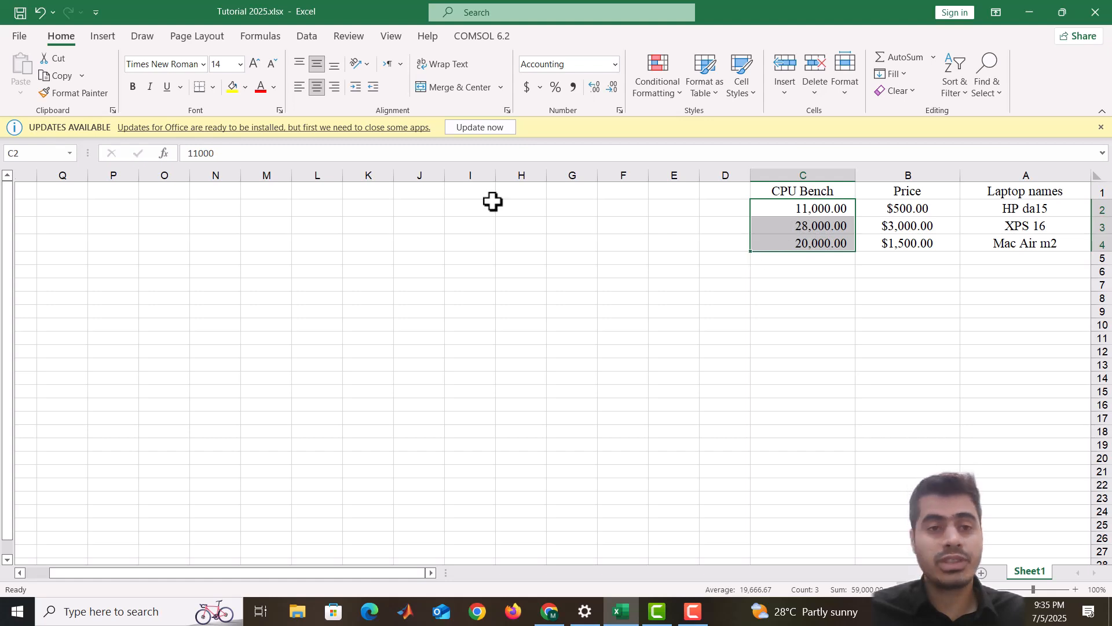
key(ctrl+z)
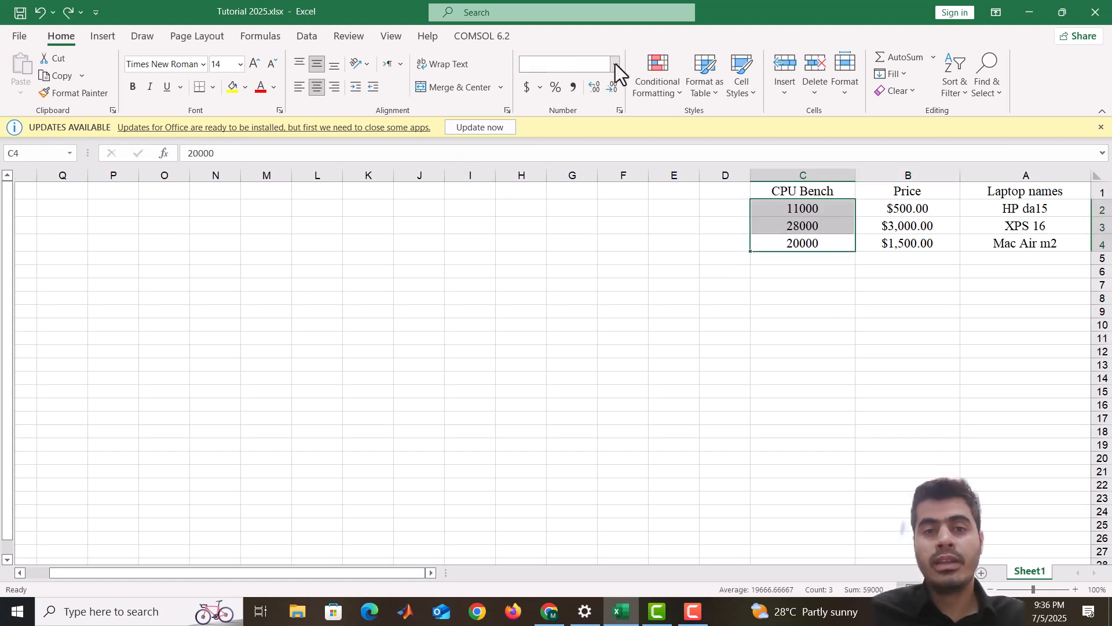
- Apply the Scientific number format to the CPU Bench values in C2:C4
click(615, 65)
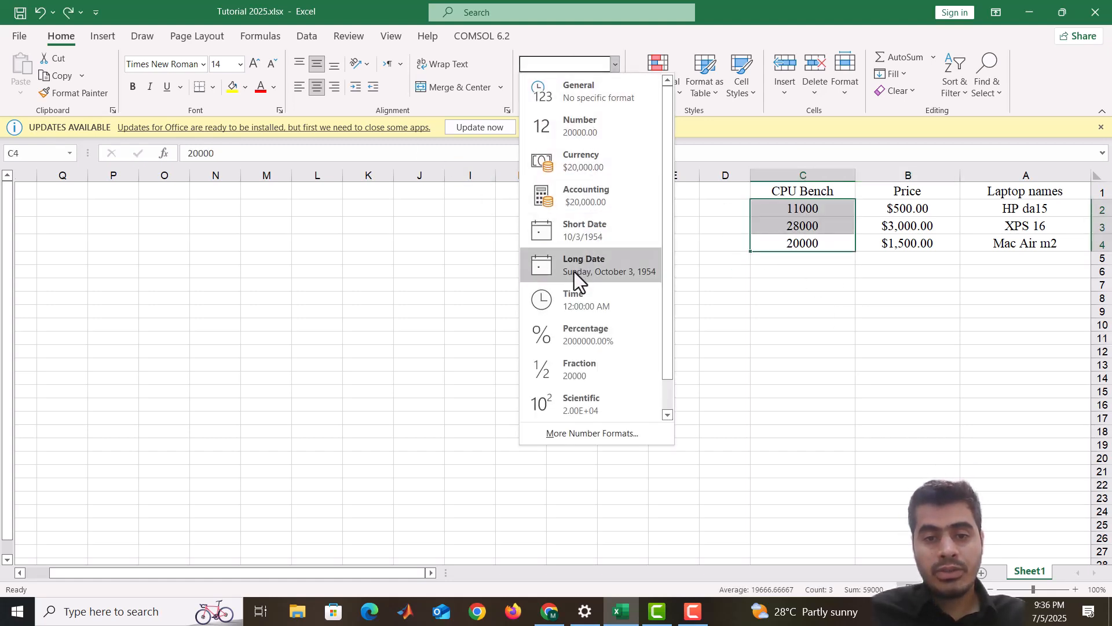
scroll(576, 290, down, 1)
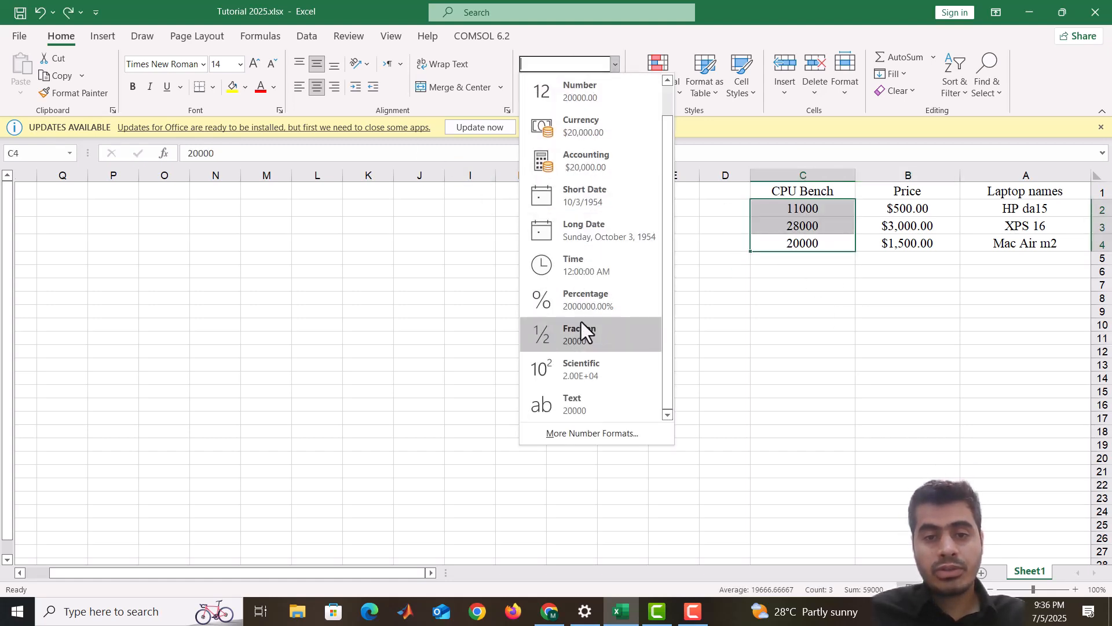
click(590, 371)
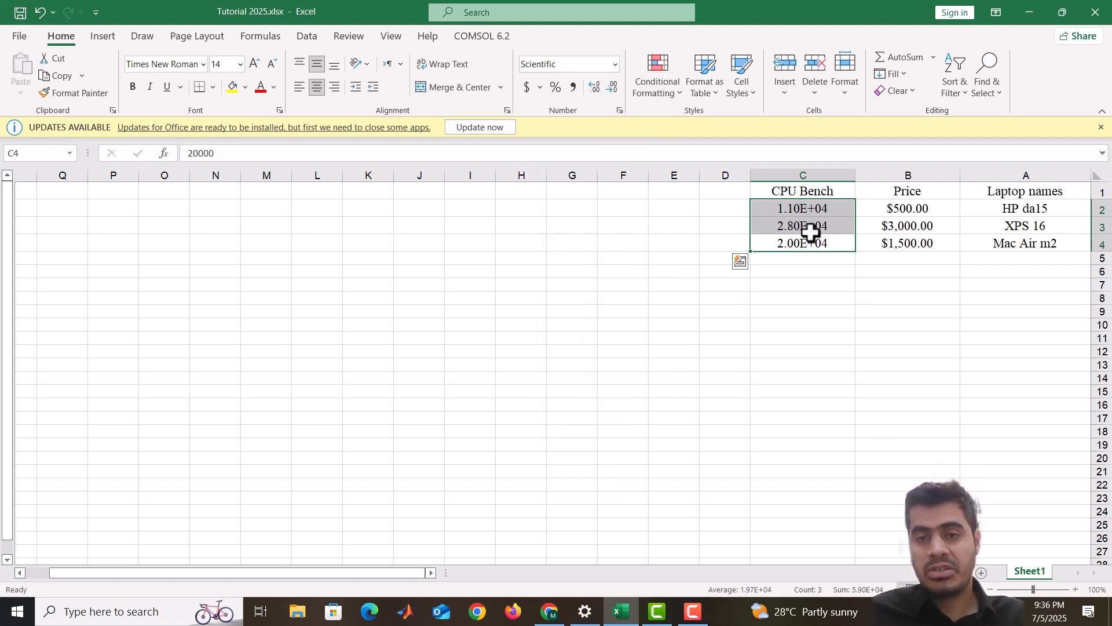
click(909, 327)
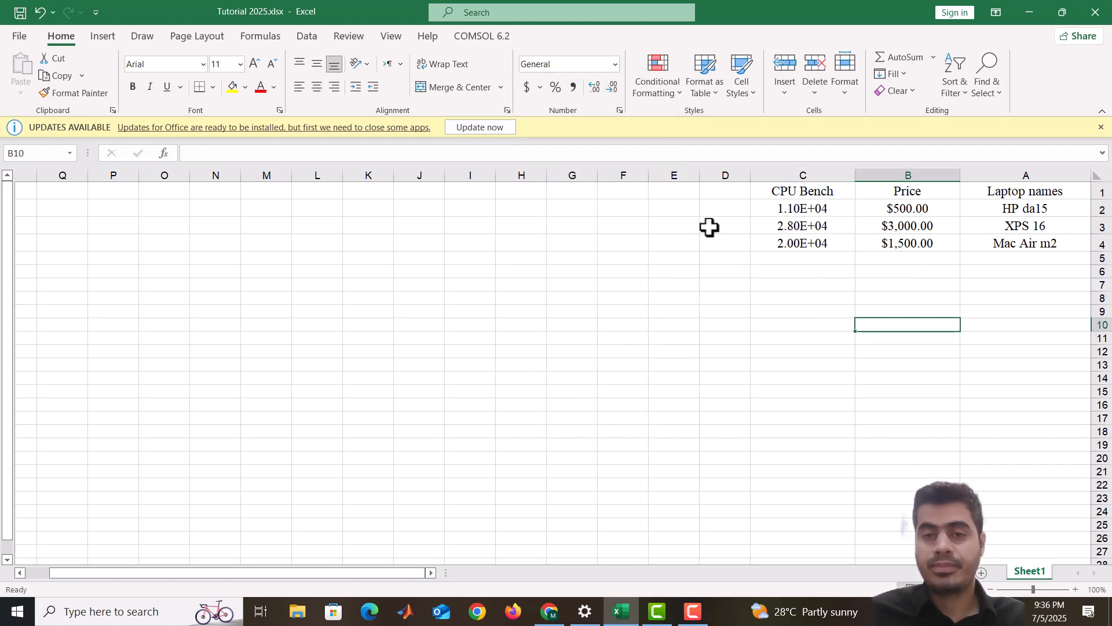
- Enter the header "Price/CPU Bench." in cell D1
click(724, 191)
text(Price)
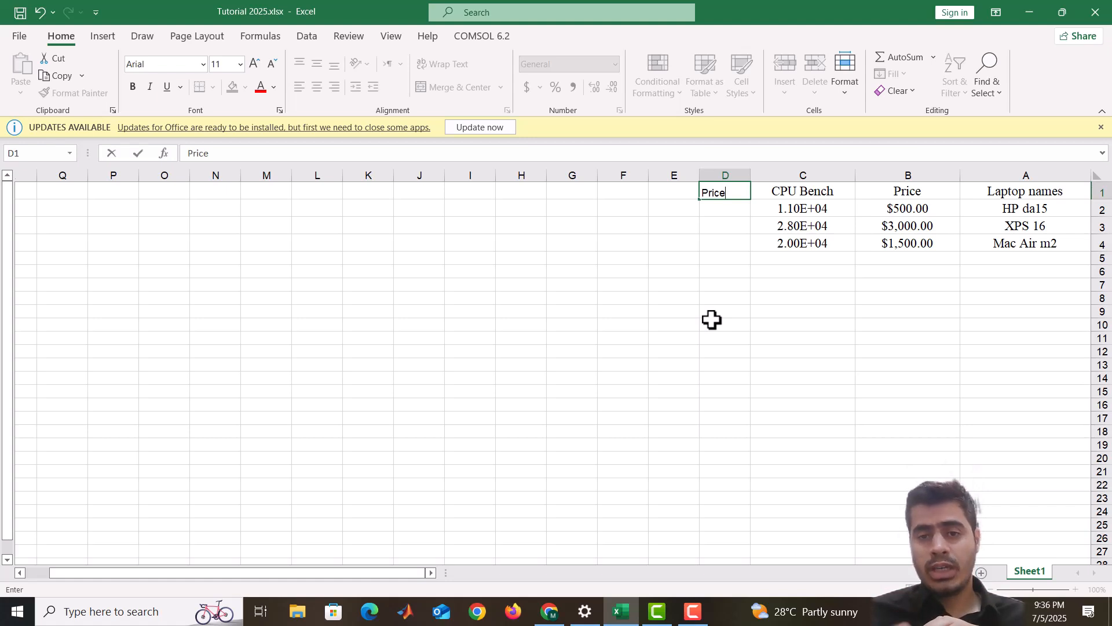
text(/)
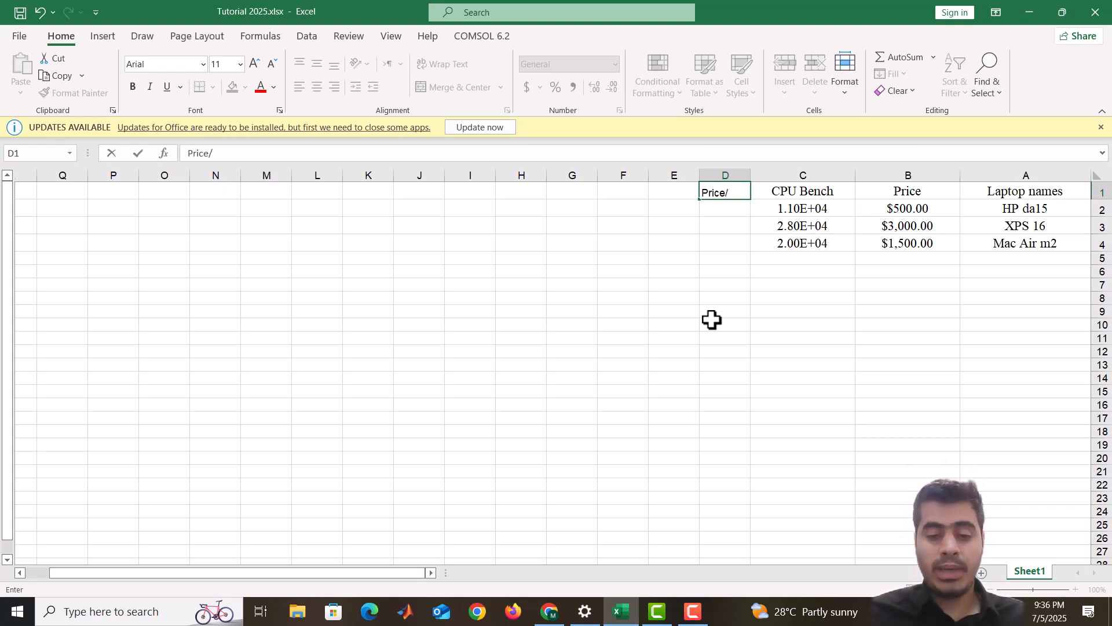
text(CPU)
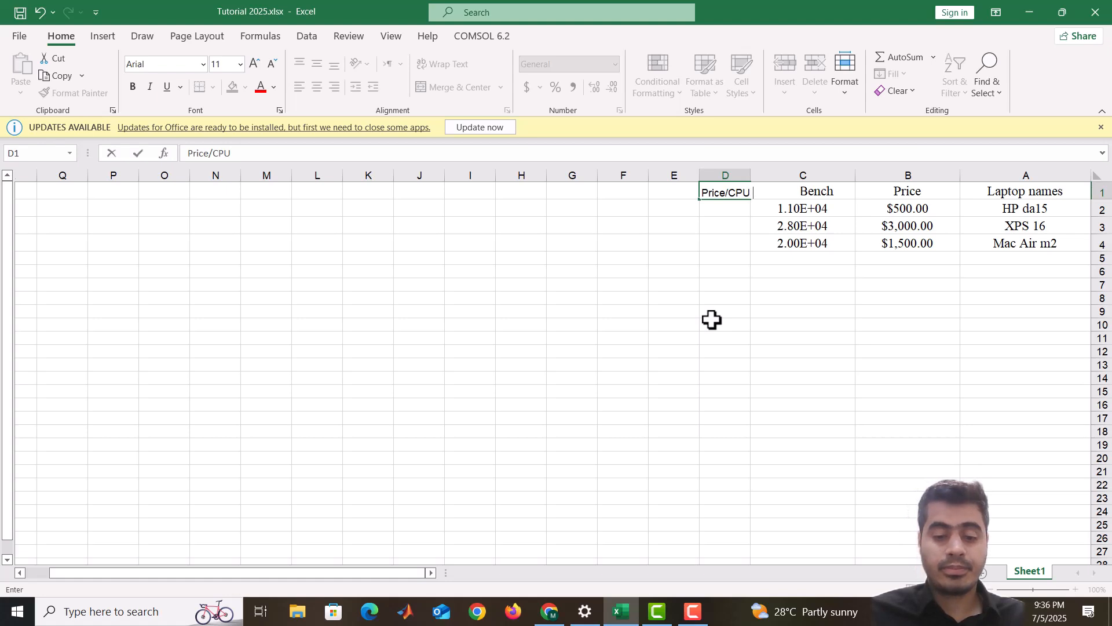
text( Ben)
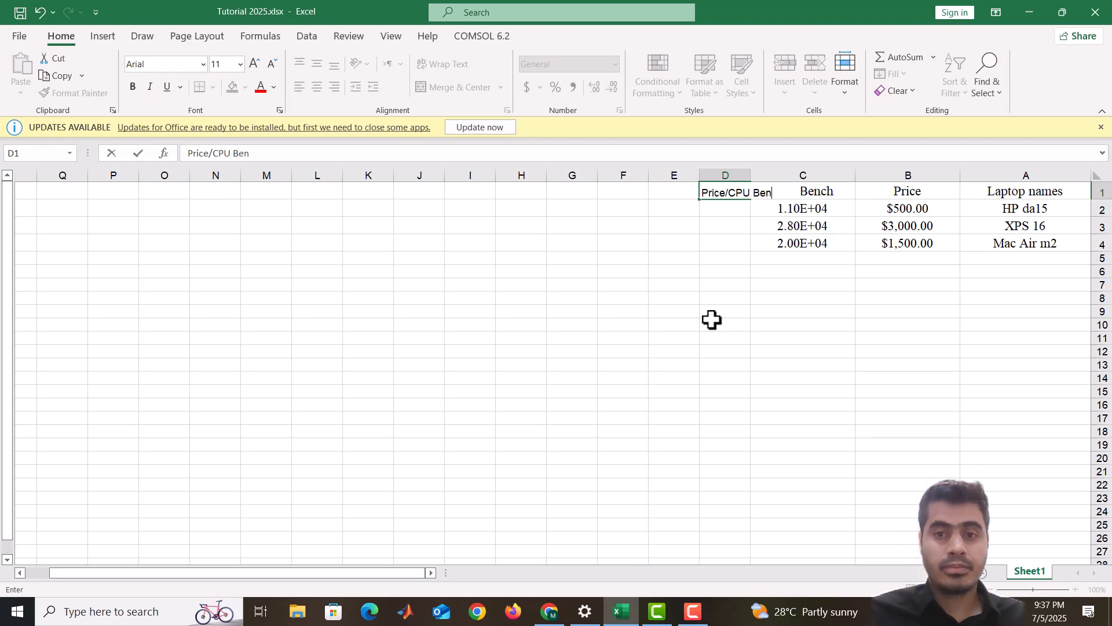
text(ch.)
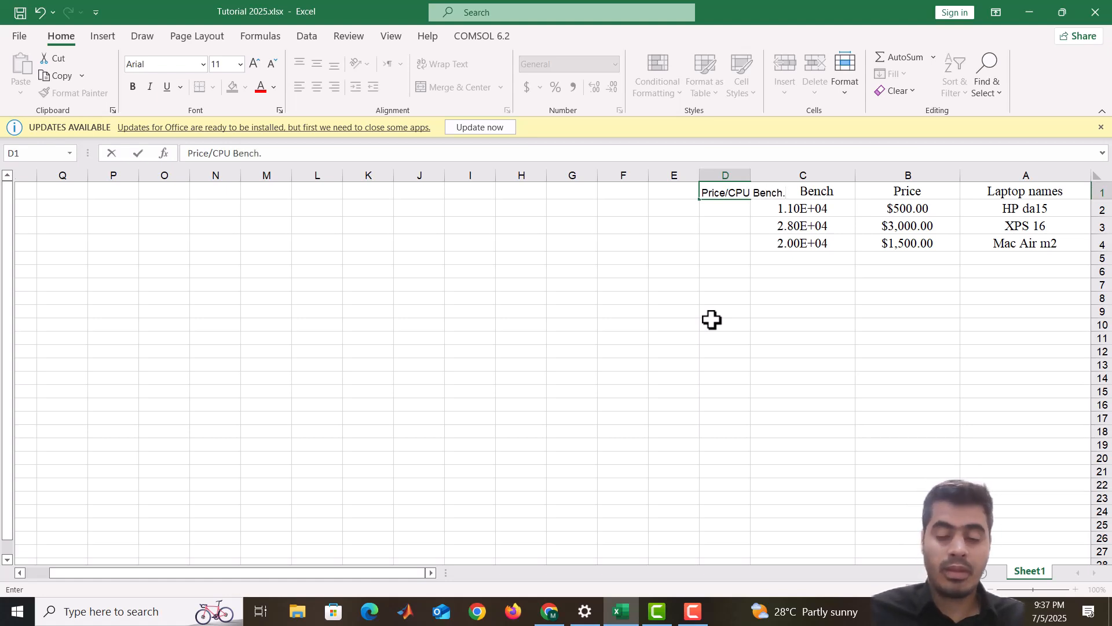
key(Return)
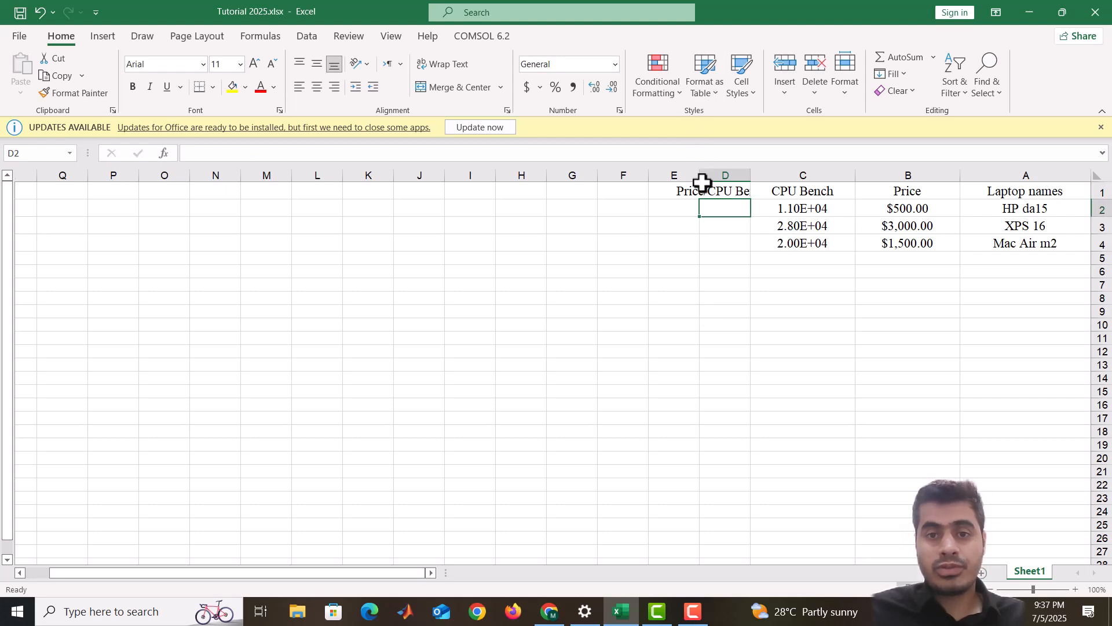
- Widen column D to fit the full header text in D1
click(703, 183)
drag(700, 175, 623, 178)
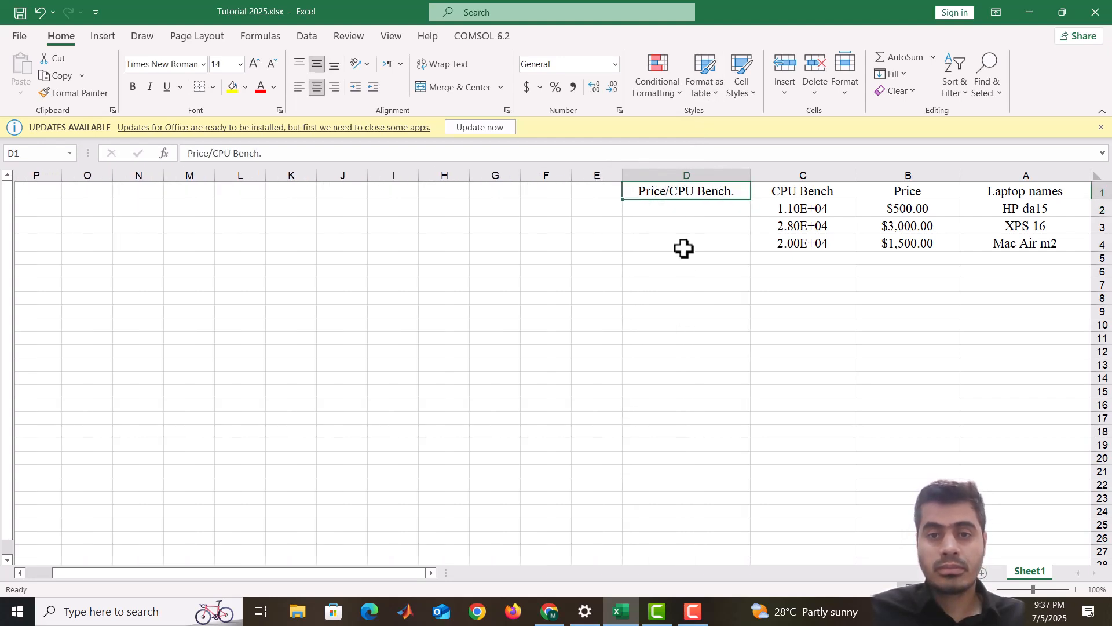
click(695, 258)
click(710, 270)
- Calculate the first laptop's price-to-benchmark ratio in D2 with =B2/C2 and fill the formula down to D4
click(715, 214)
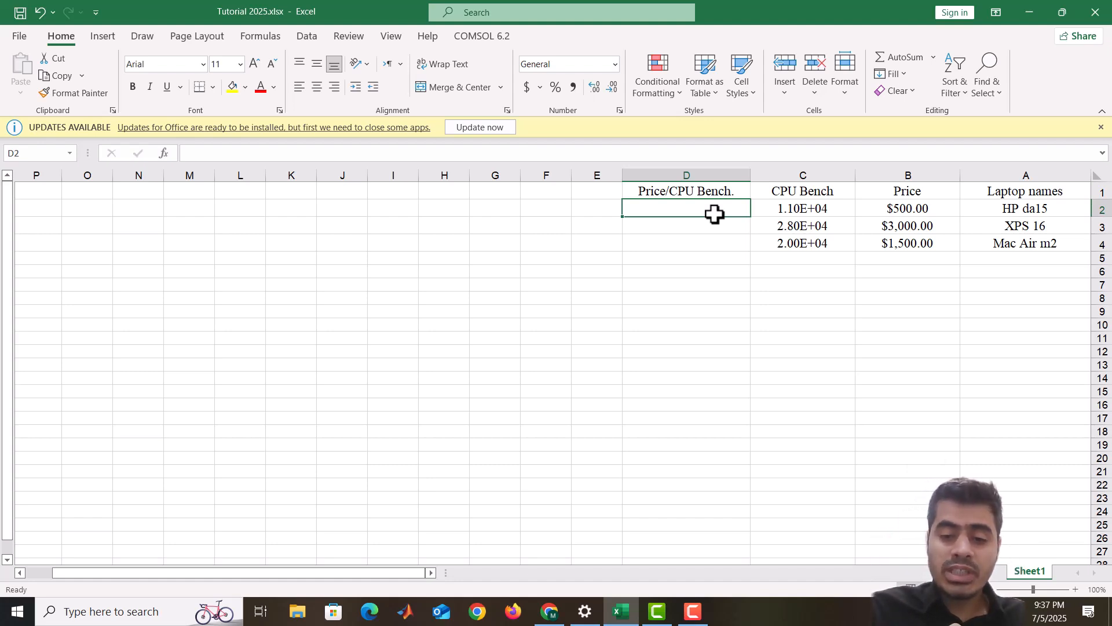
text(=)
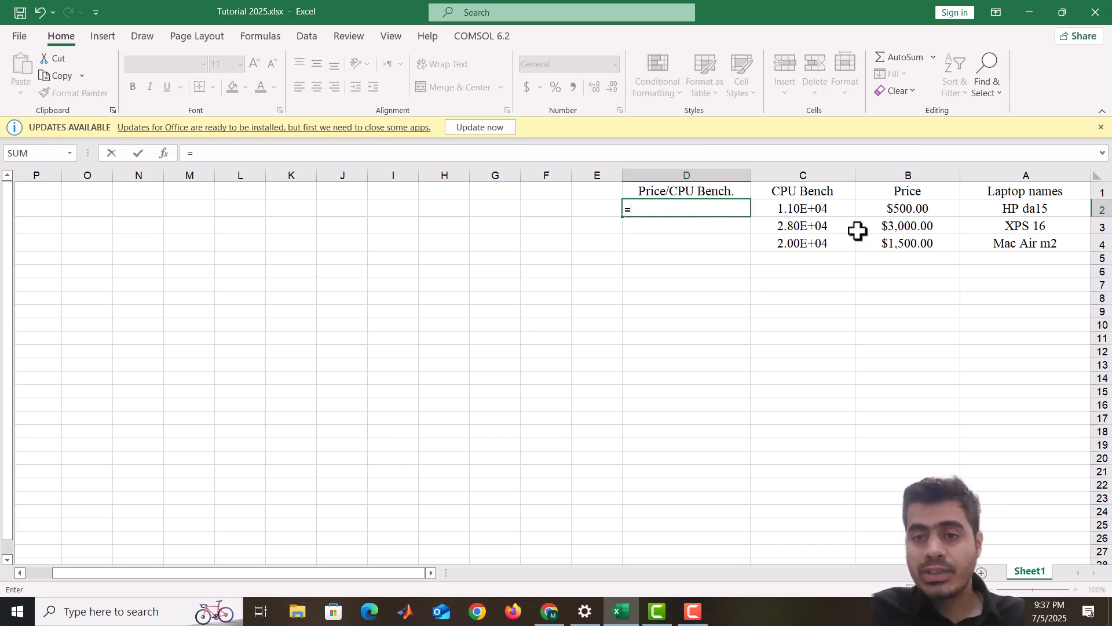
click(903, 206)
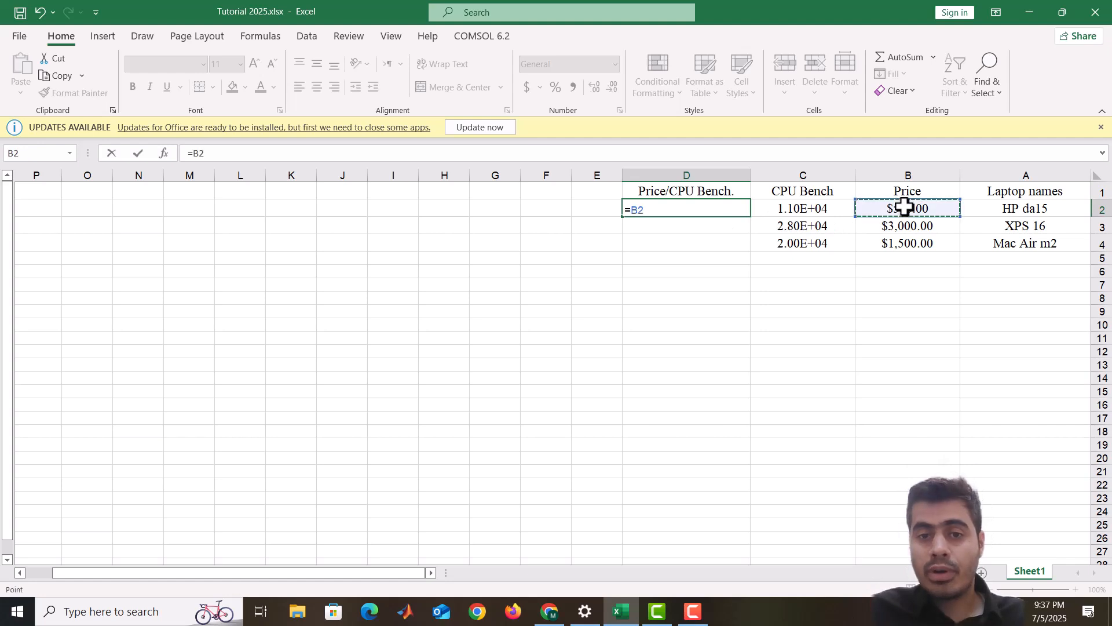
text(/)
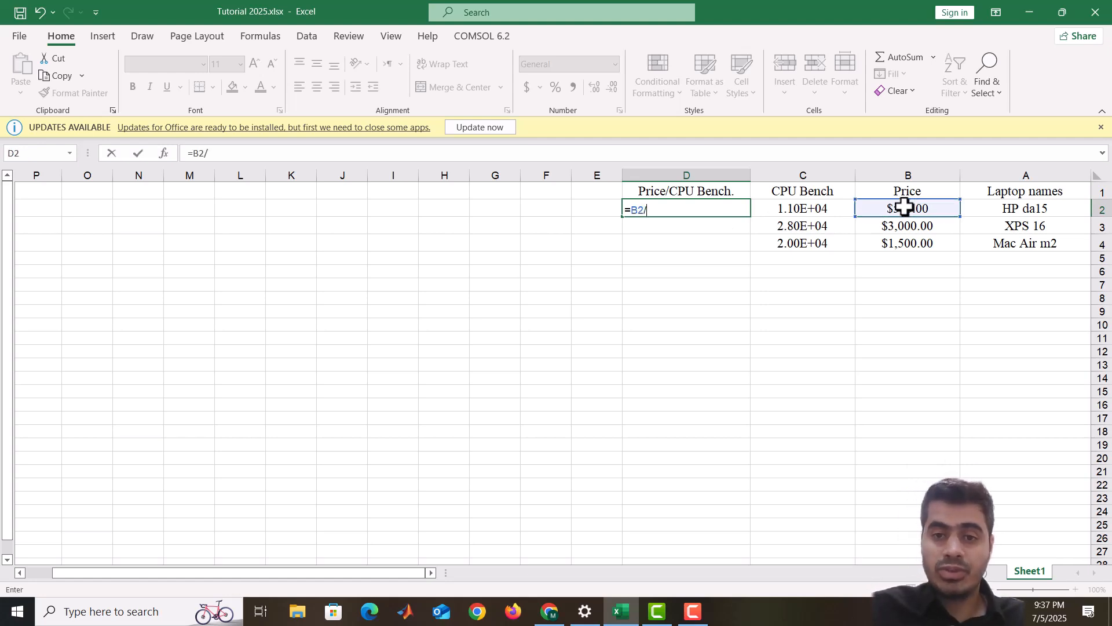
click(824, 207)
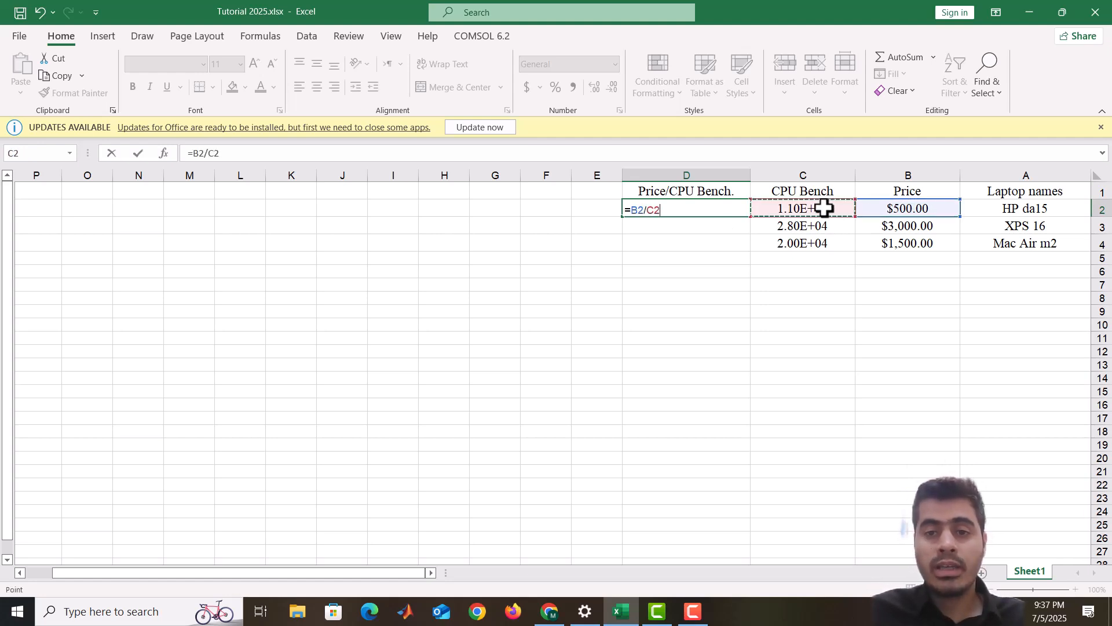
key(Return)
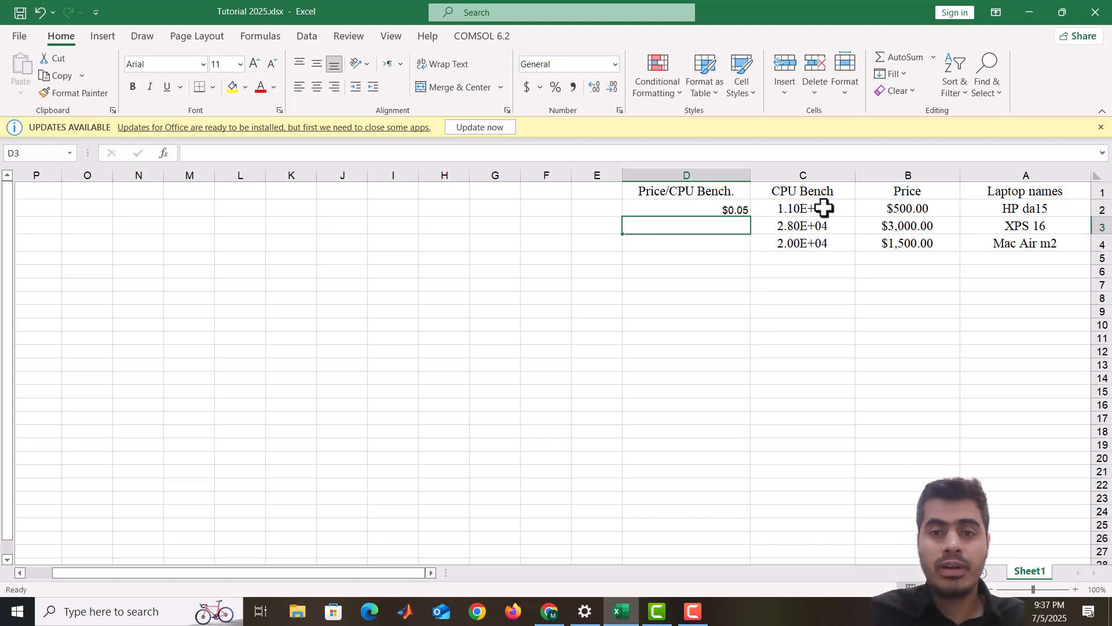
click(730, 209)
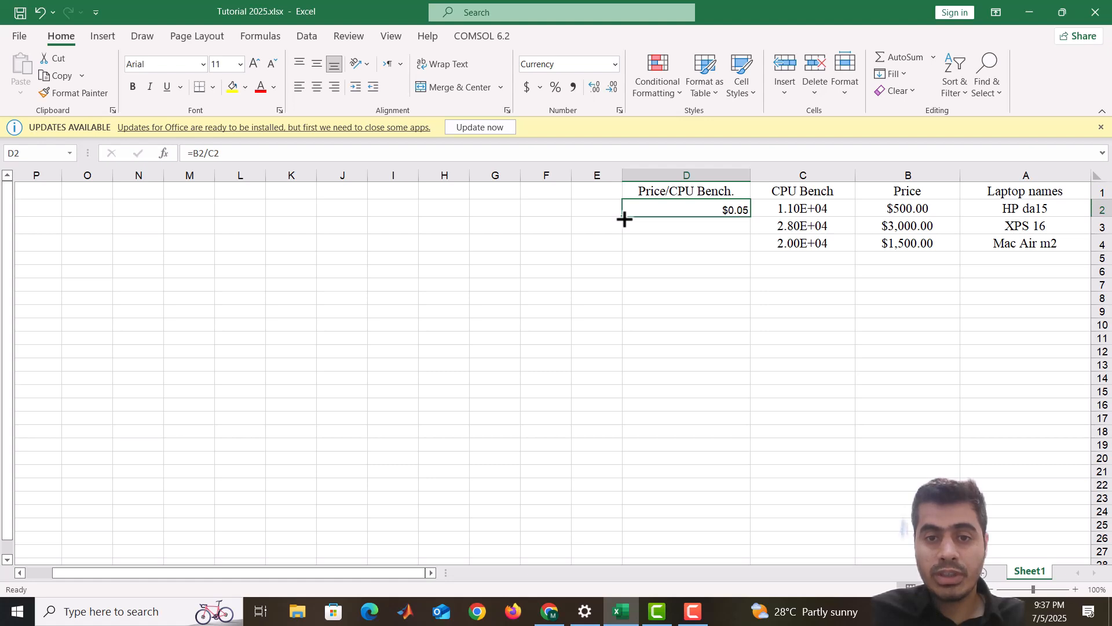
drag(624, 219, 624, 247)
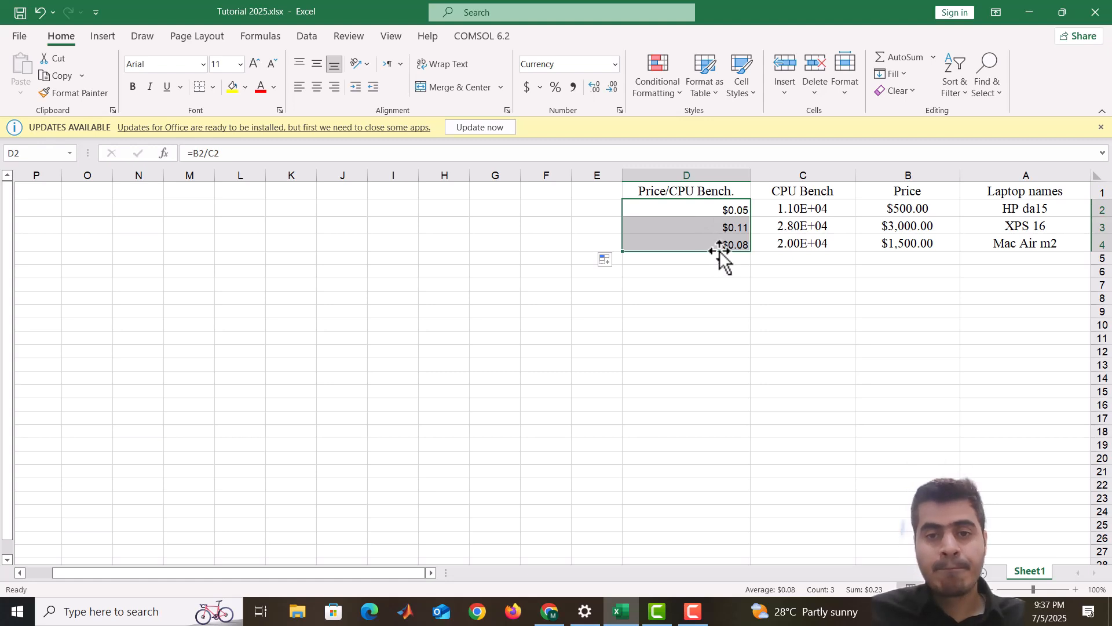
- Center the ratio values in D2:D4 horizontally and align them to the middle vertically
click(318, 86)
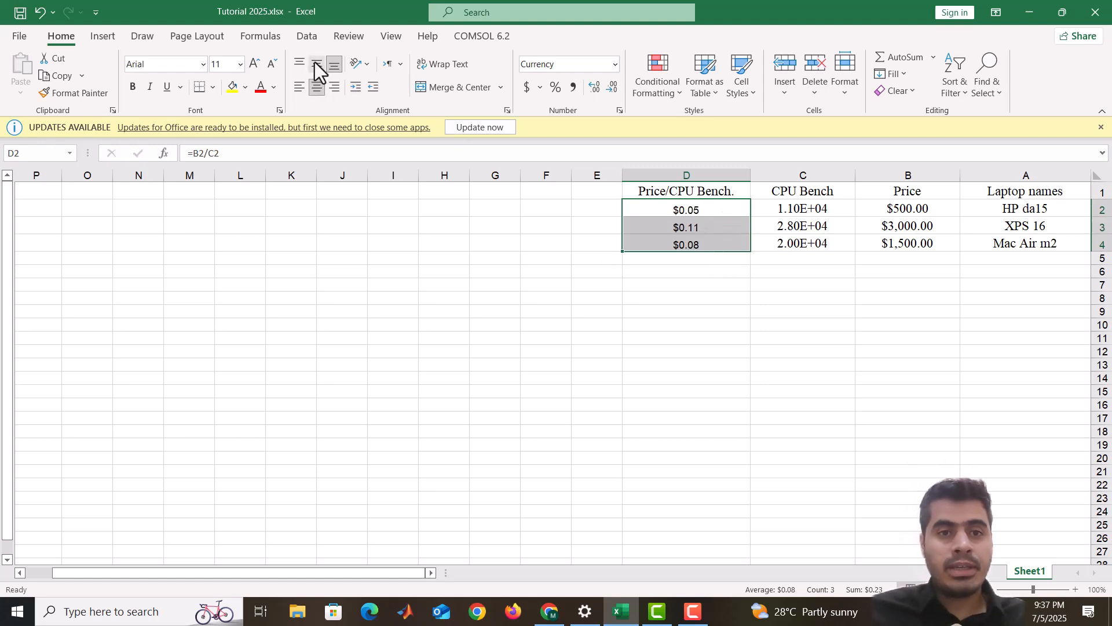
click(318, 65)
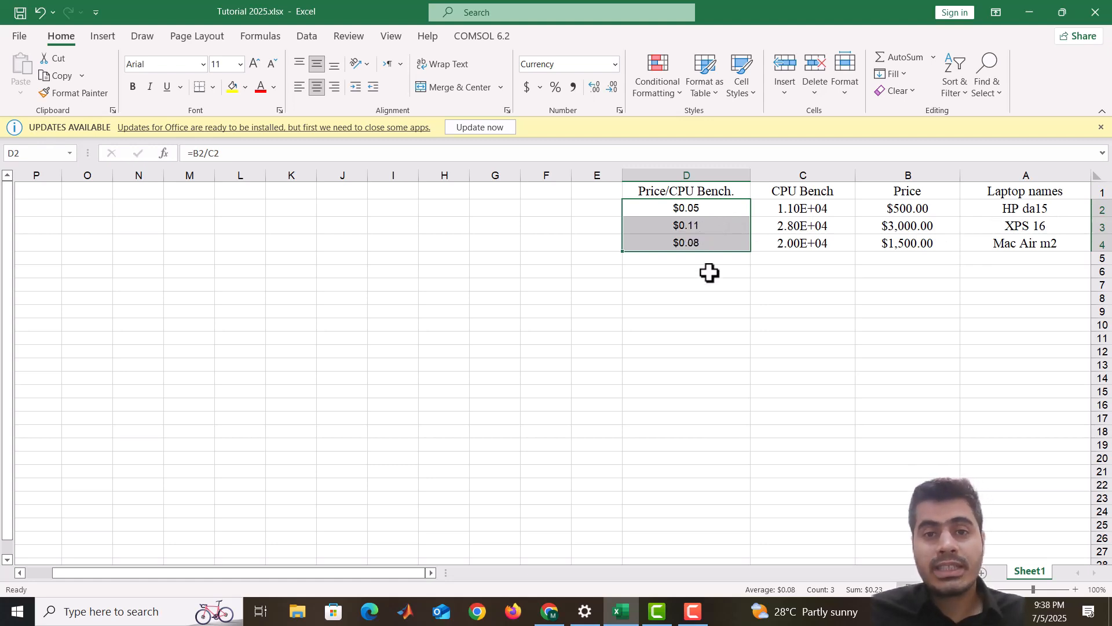
click(1026, 211)
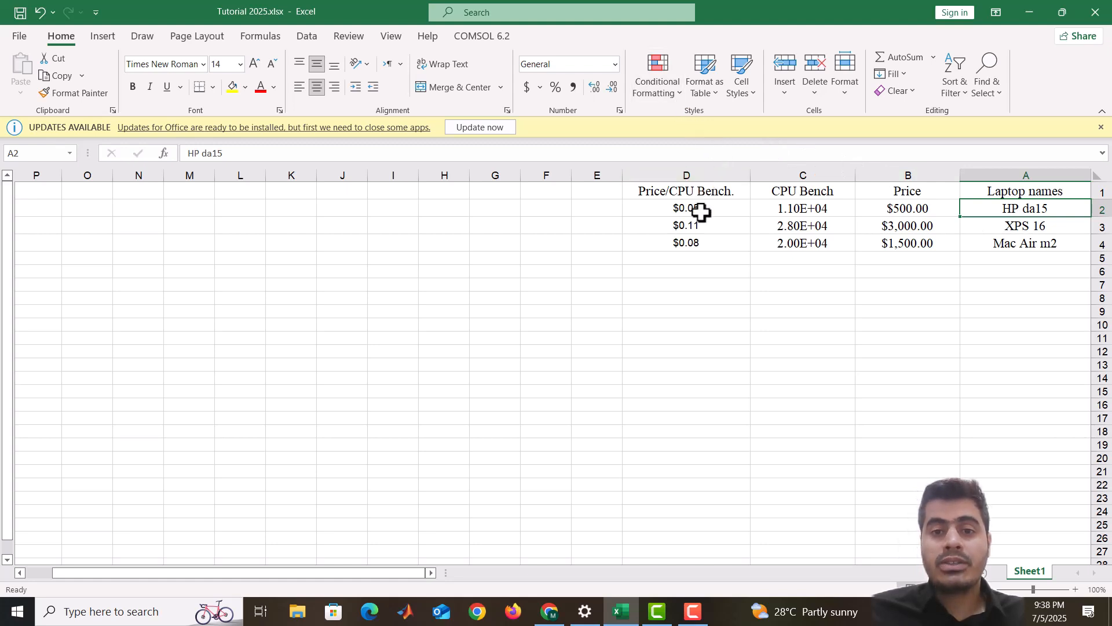
- Apply the Yellow-Green color scale as conditional formatting to the ratios in D2:D4
drag(697, 207, 692, 246)
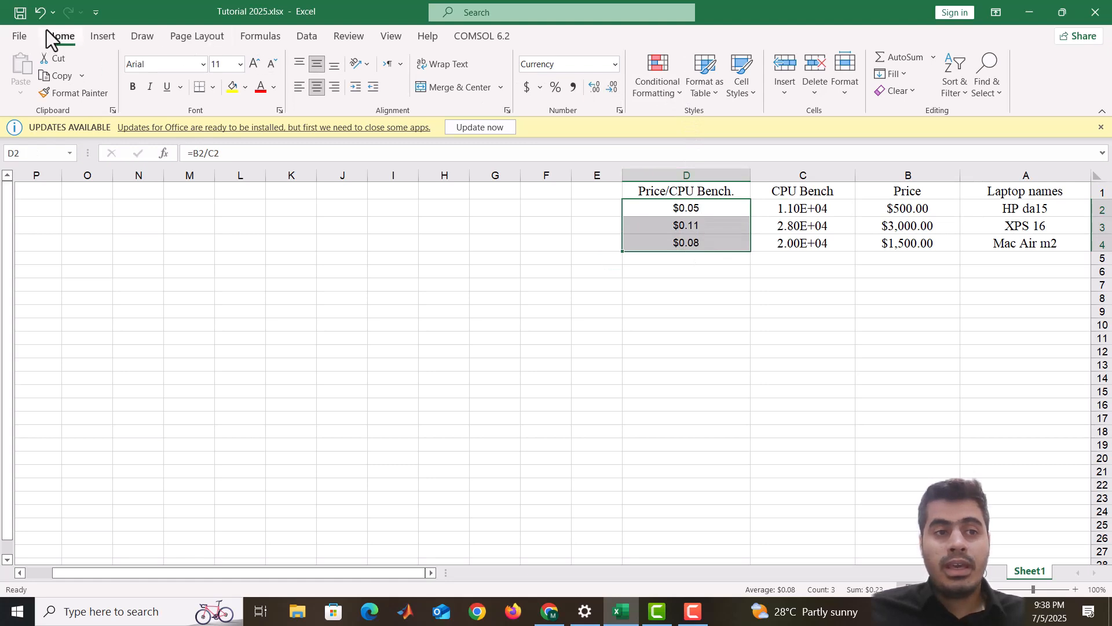
click(673, 97)
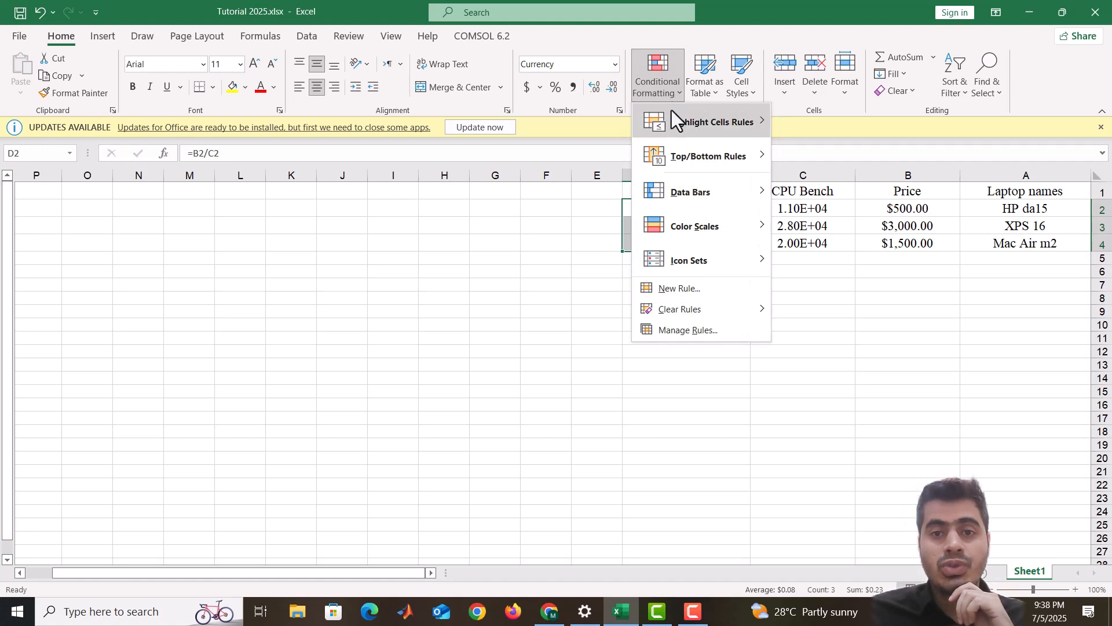
mouse_move(672, 131)
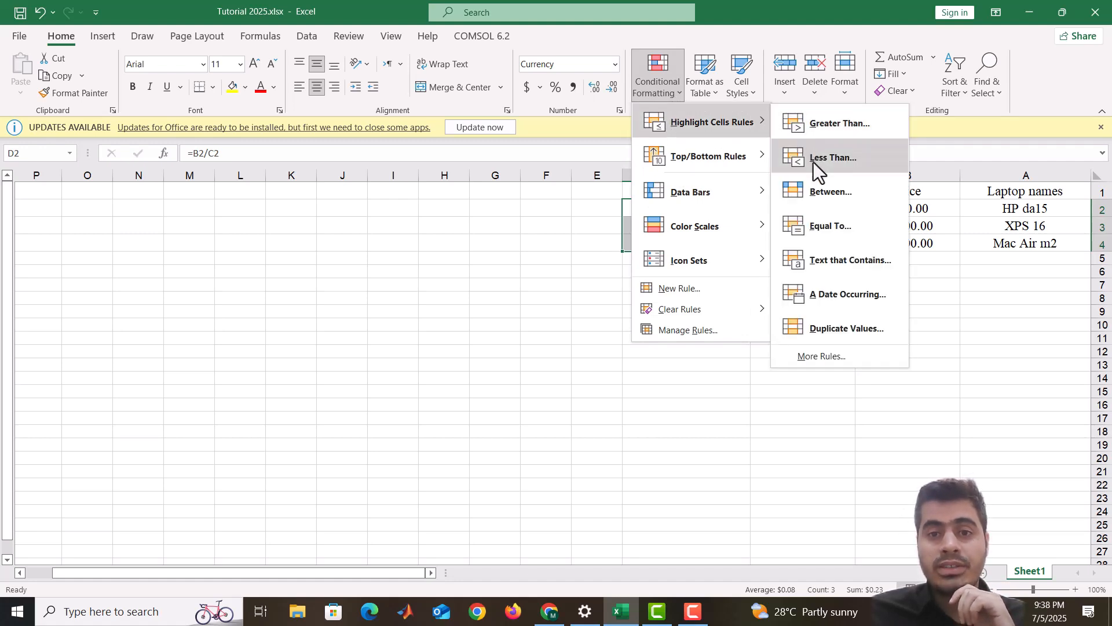
mouse_move(727, 224)
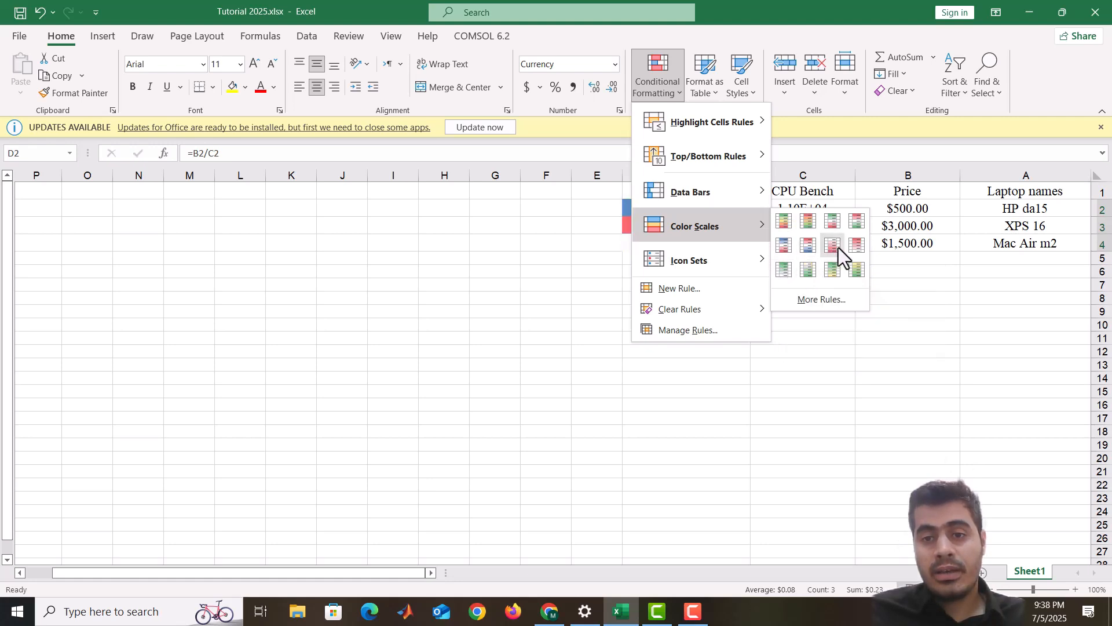
click(857, 268)
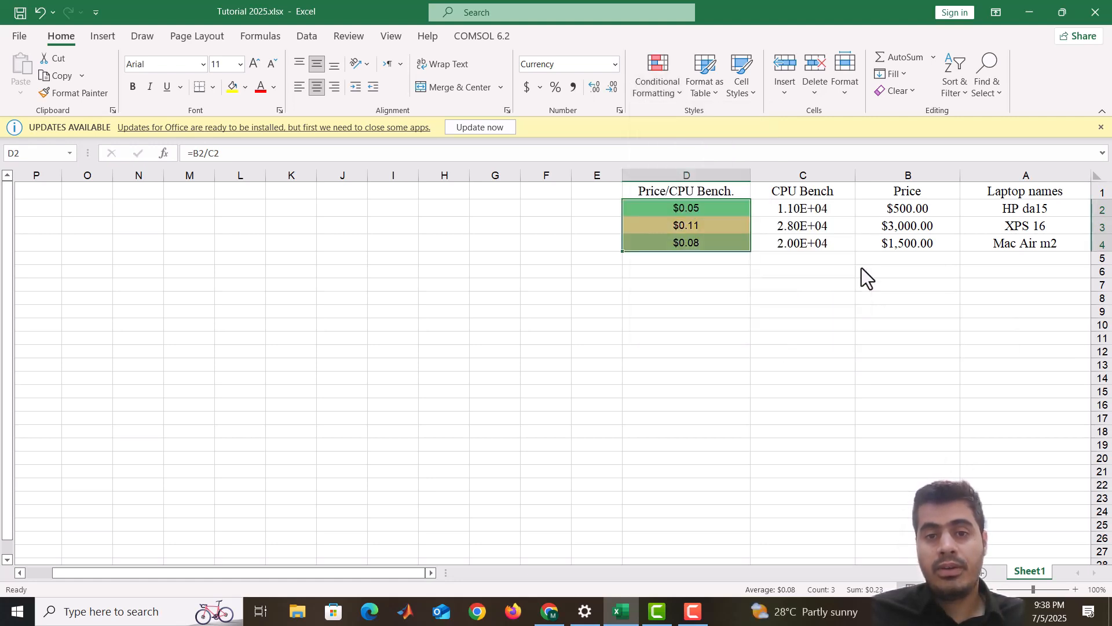
- Compare the color-coded Price/CPU Bench. ratios in D2:D4 with the matching laptop names
click(735, 301)
click(695, 210)
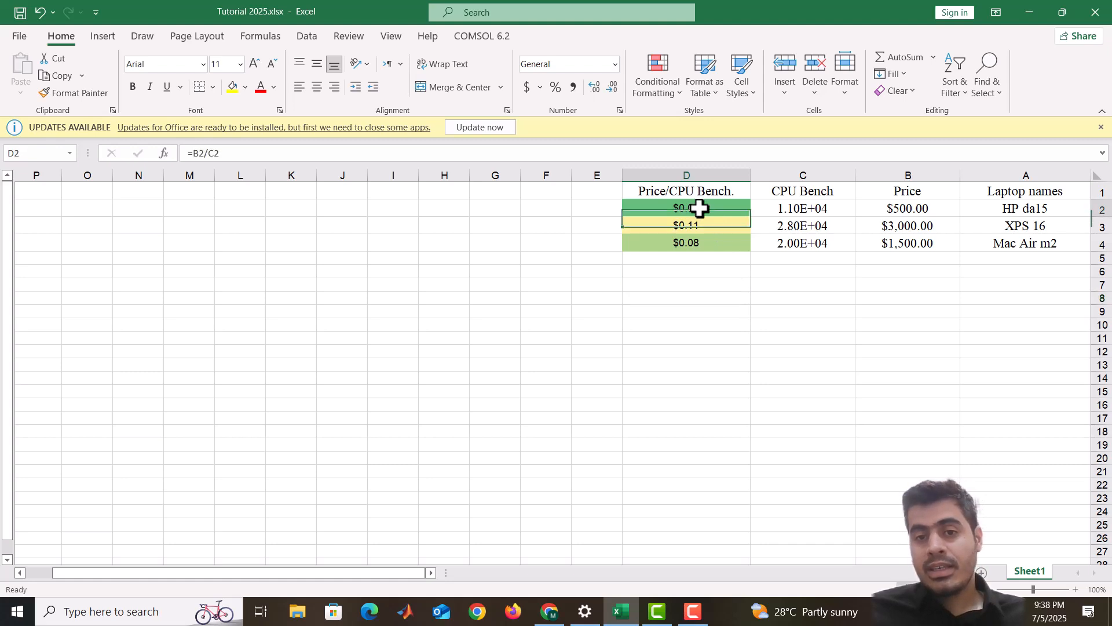
click(1028, 211)
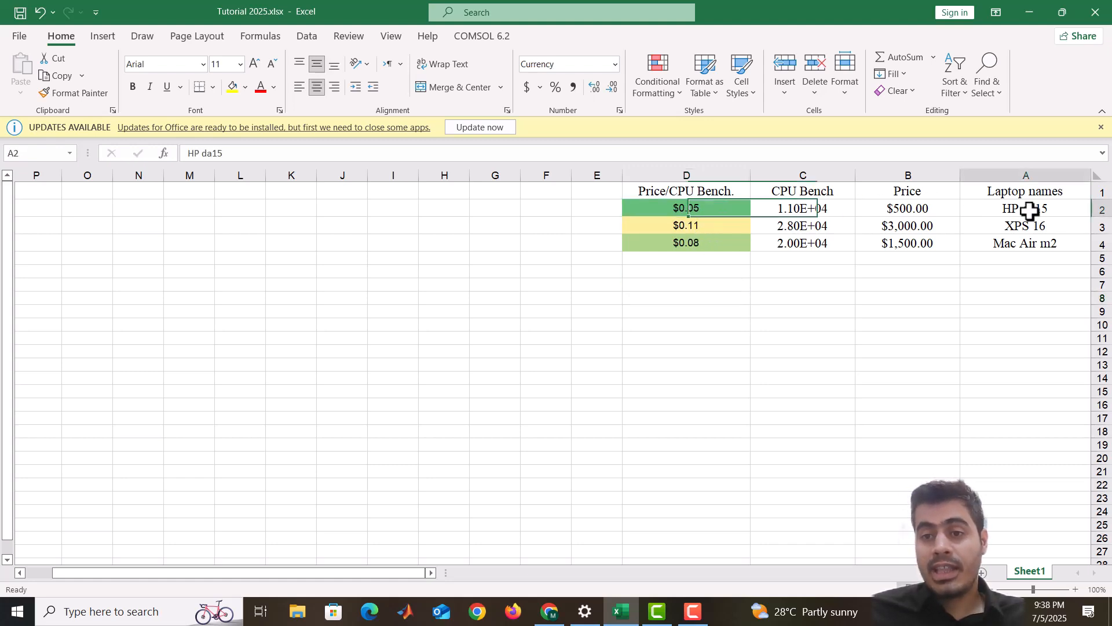
click(726, 212)
click(720, 248)
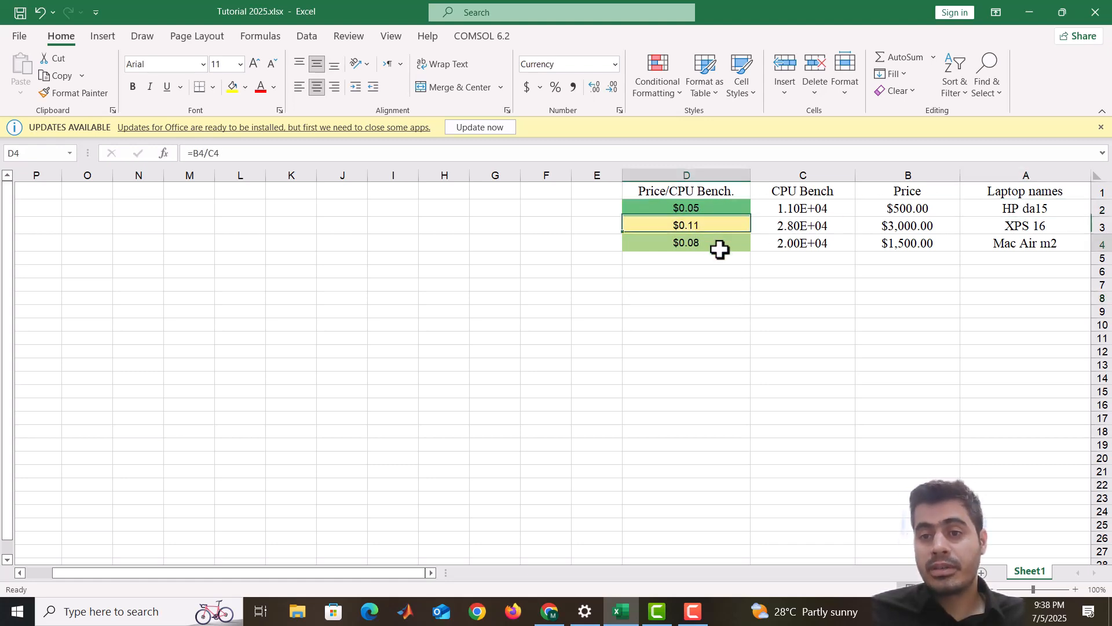
click(720, 225)
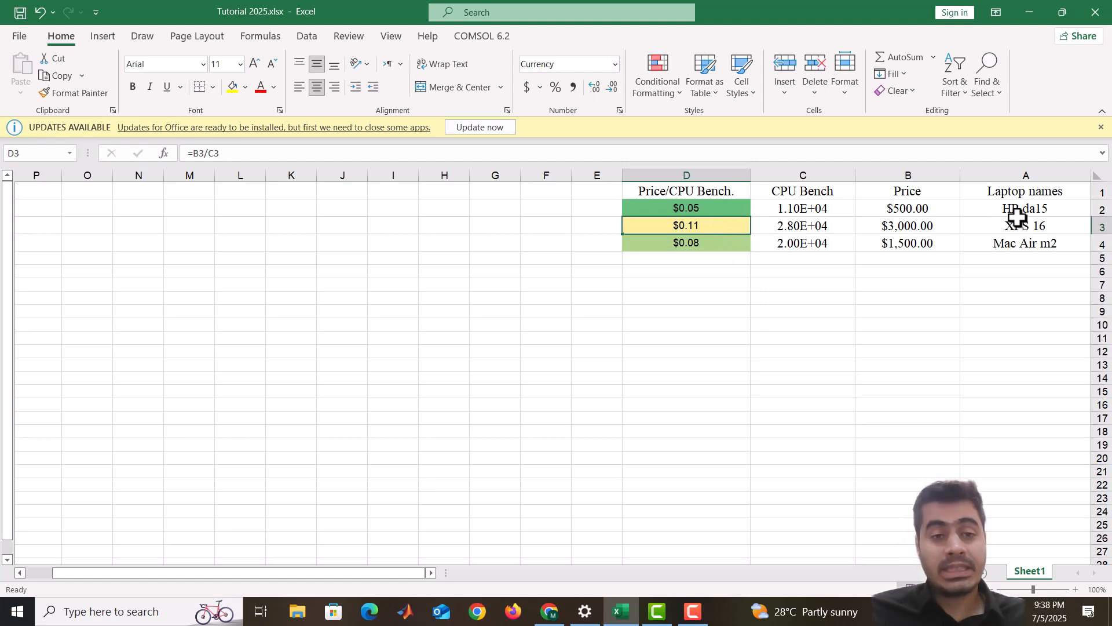
click(679, 302)
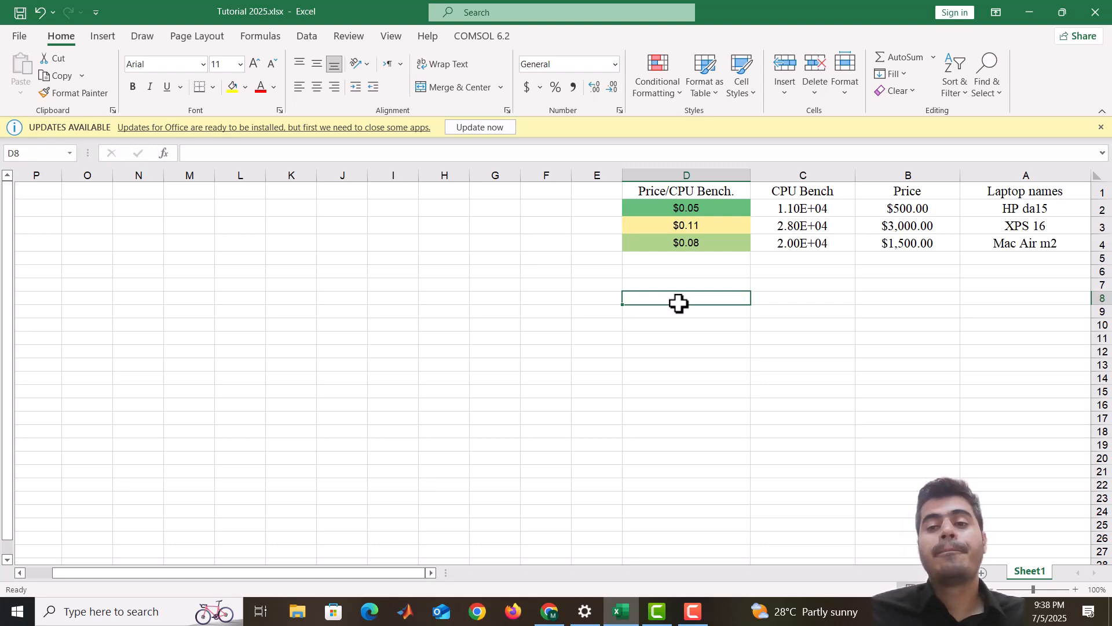
- Undo and redo the color scale on D2:D4 twice
click(37, 10)
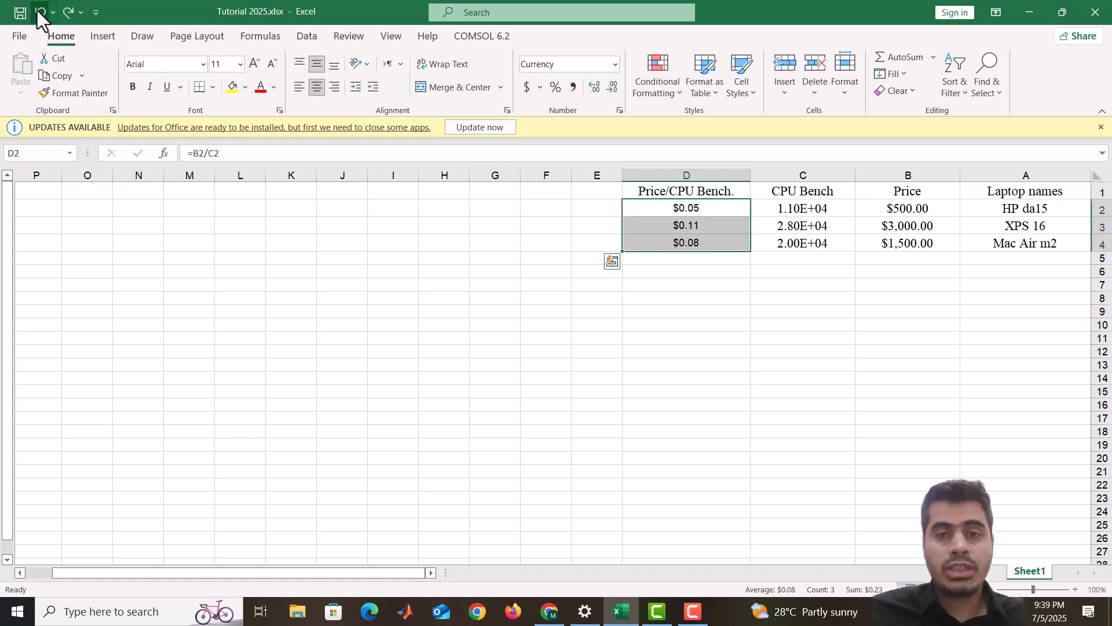
click(68, 14)
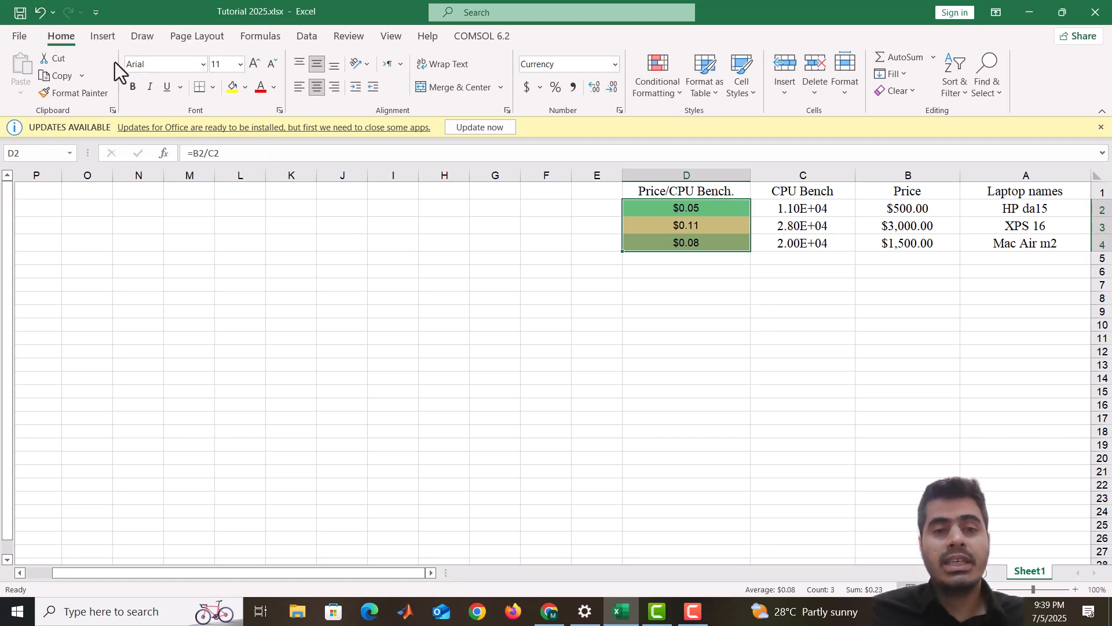
key(ctrl+z)
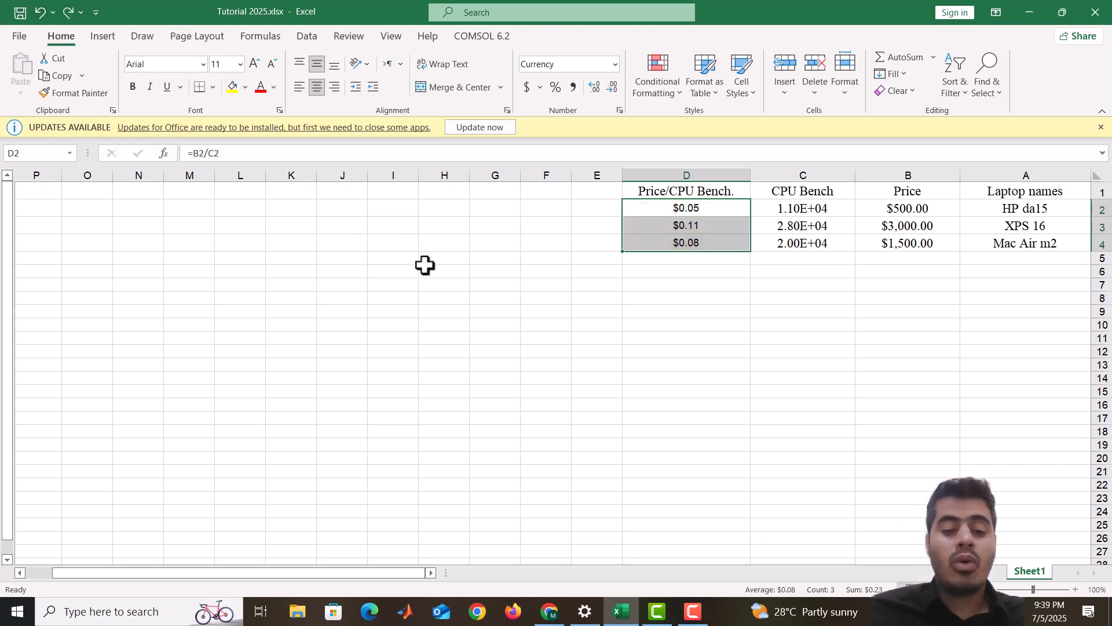
click(68, 10)
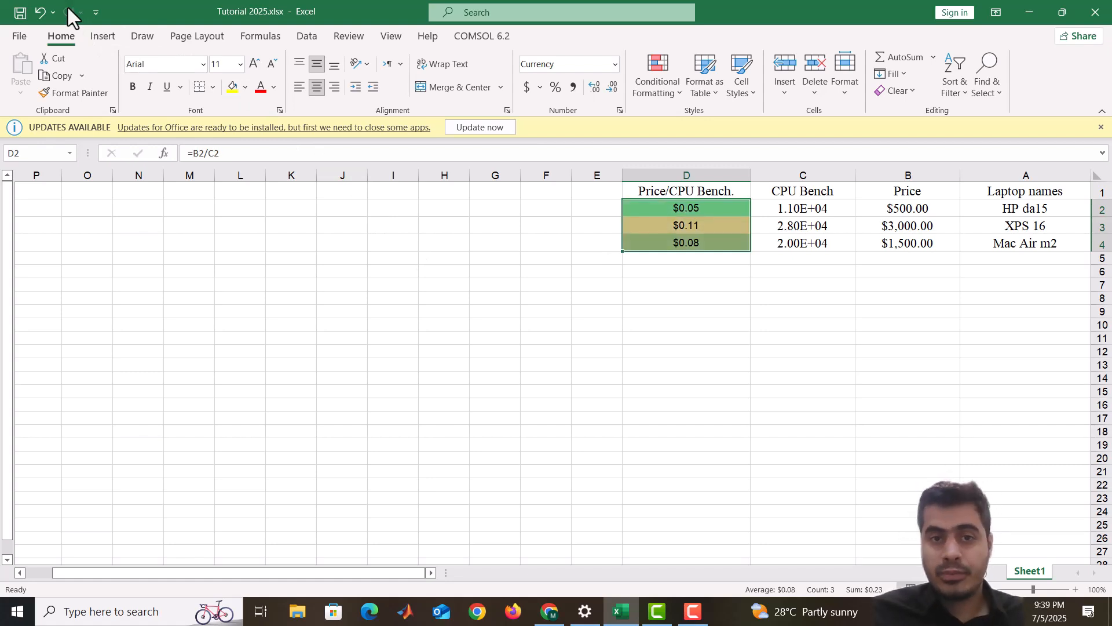
- Total the CPU Bench values in cell C5 with the formula =SUM(C2:C4)
click(770, 299)
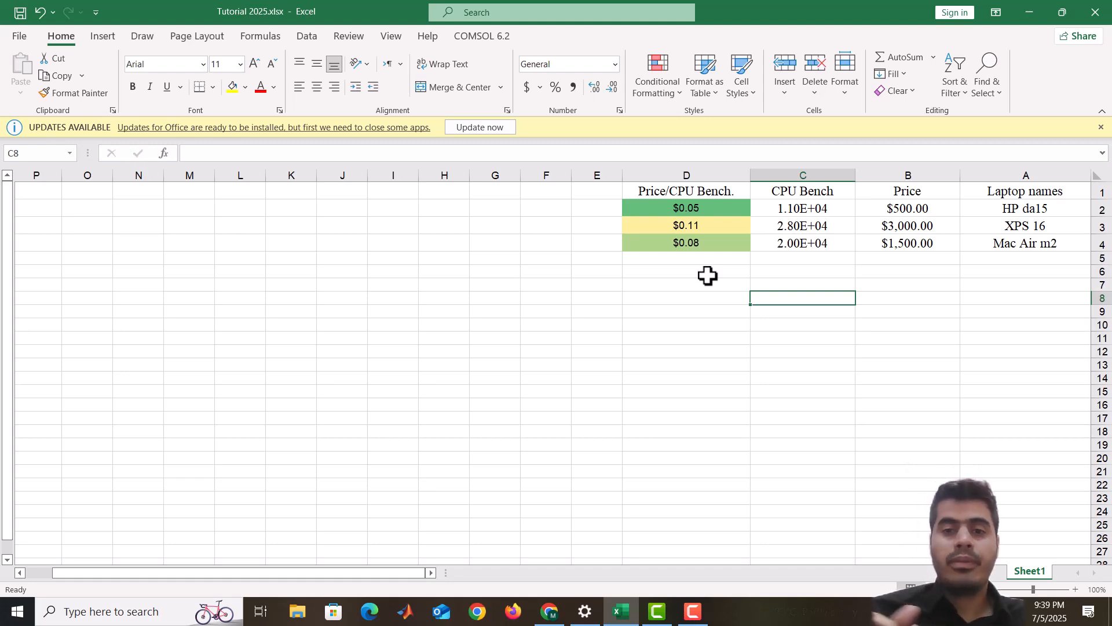
click(798, 261)
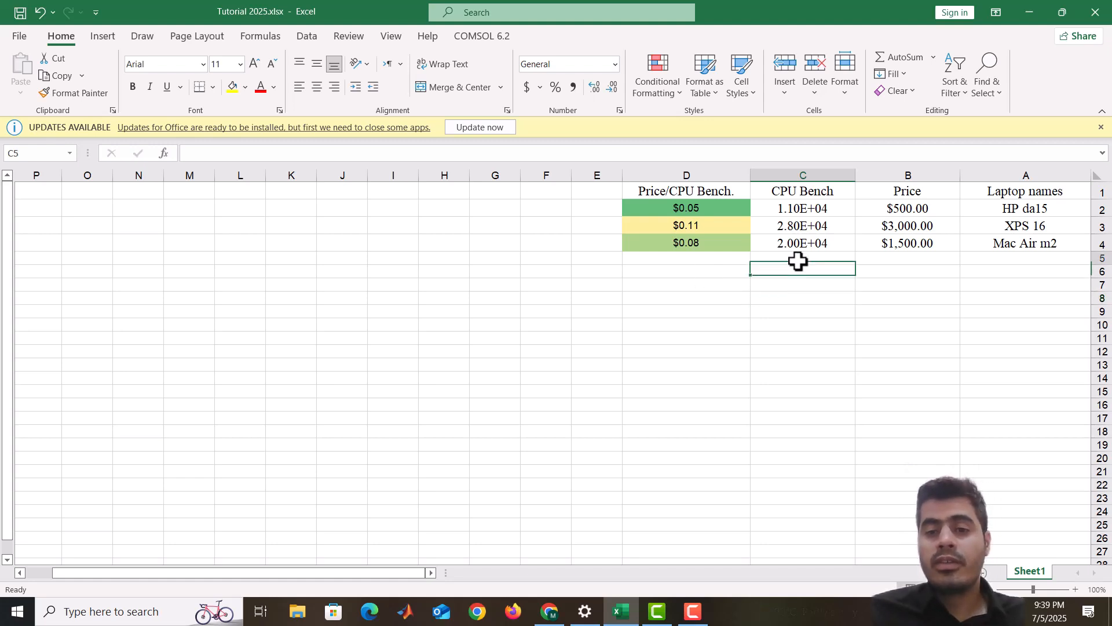
text(=)
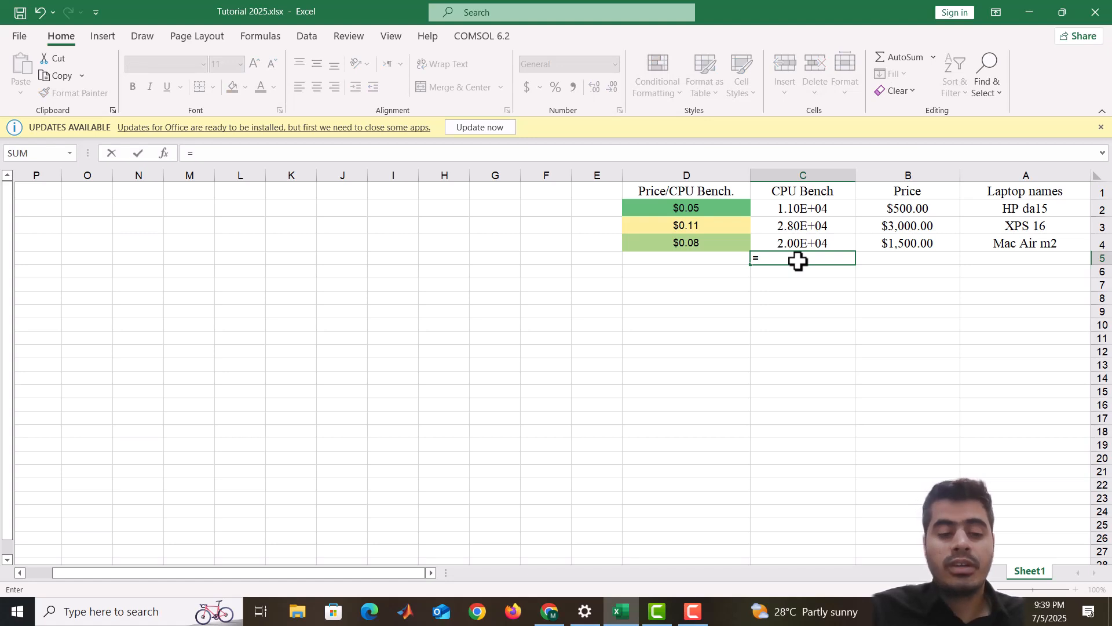
text(su)
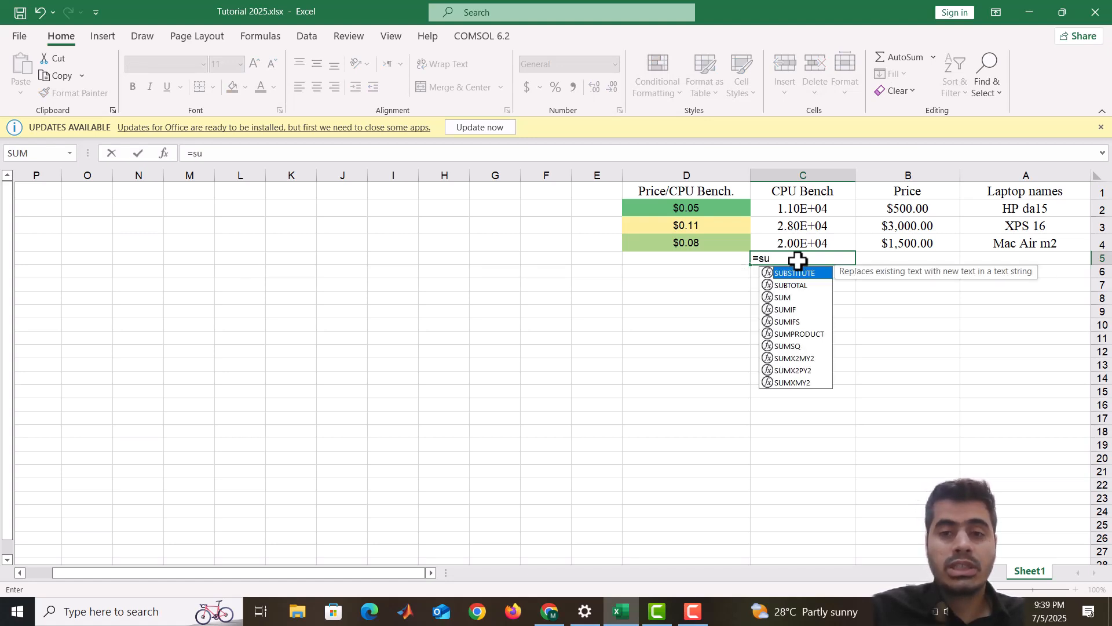
text(m()
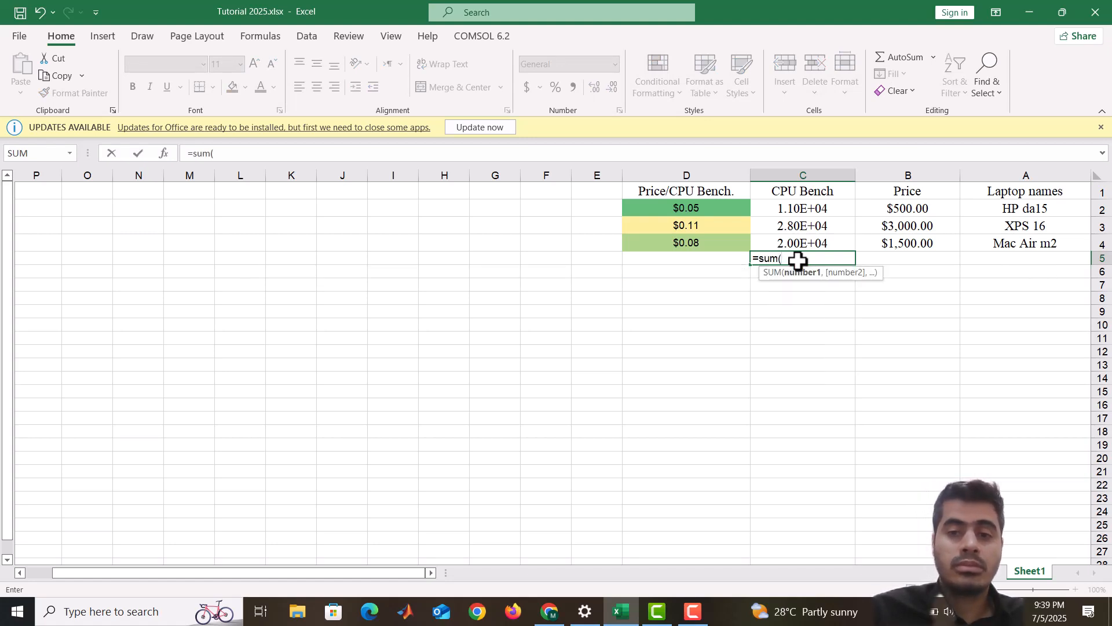
click(801, 210)
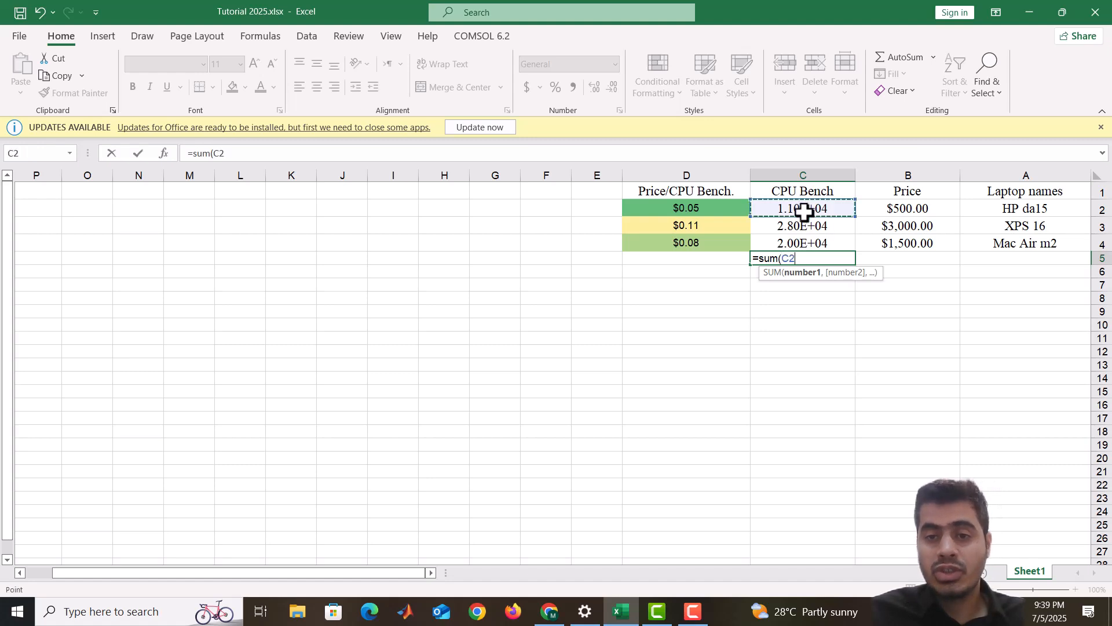
drag(839, 209, 825, 246)
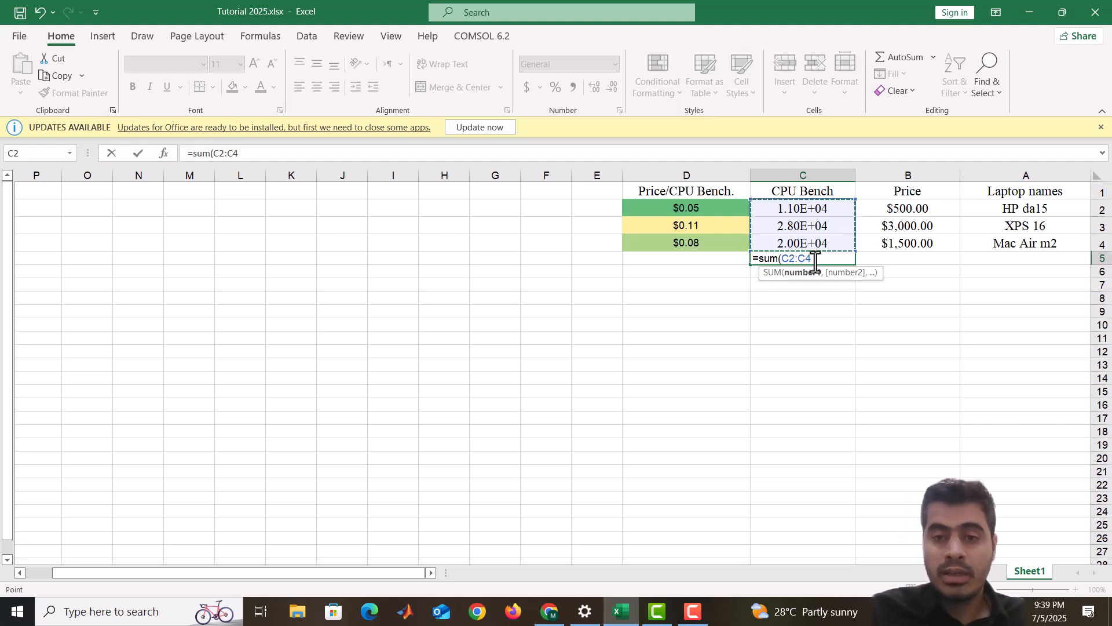
text())
key(Return)
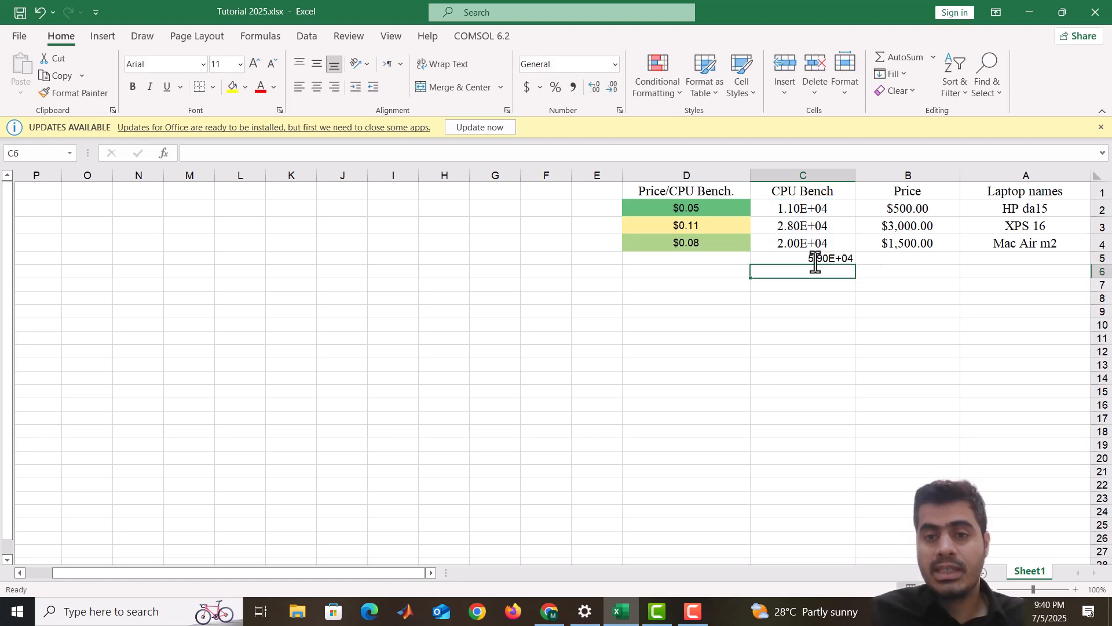
click(815, 259)
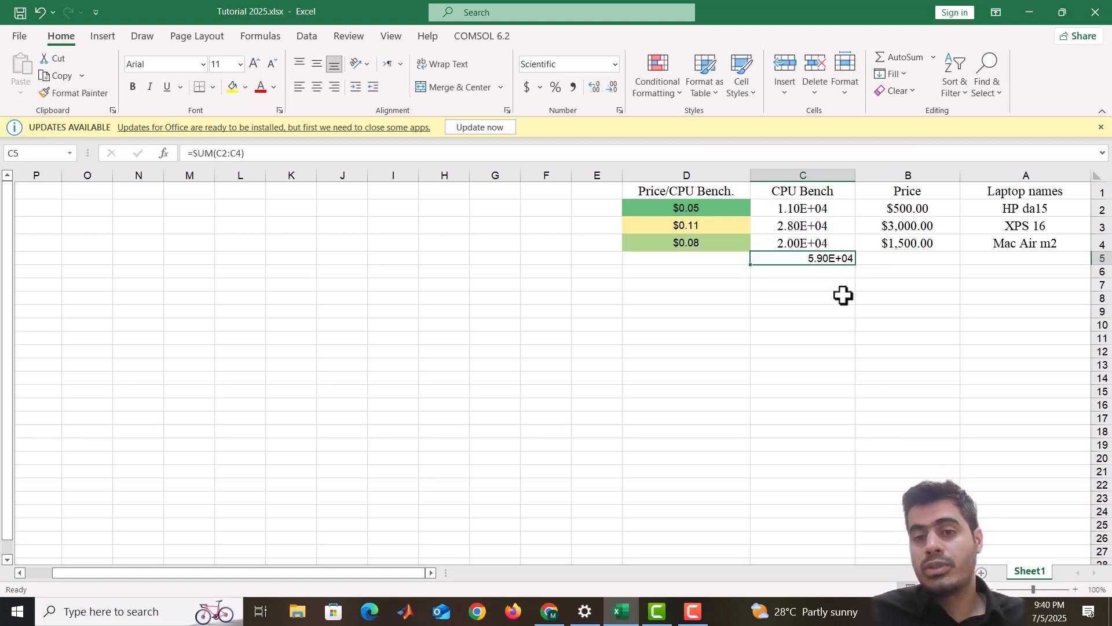
- Fill the SUM formula from C5 into B5 to total the Price column, and check the cell range it references
drag(903, 209, 893, 245)
click(883, 258)
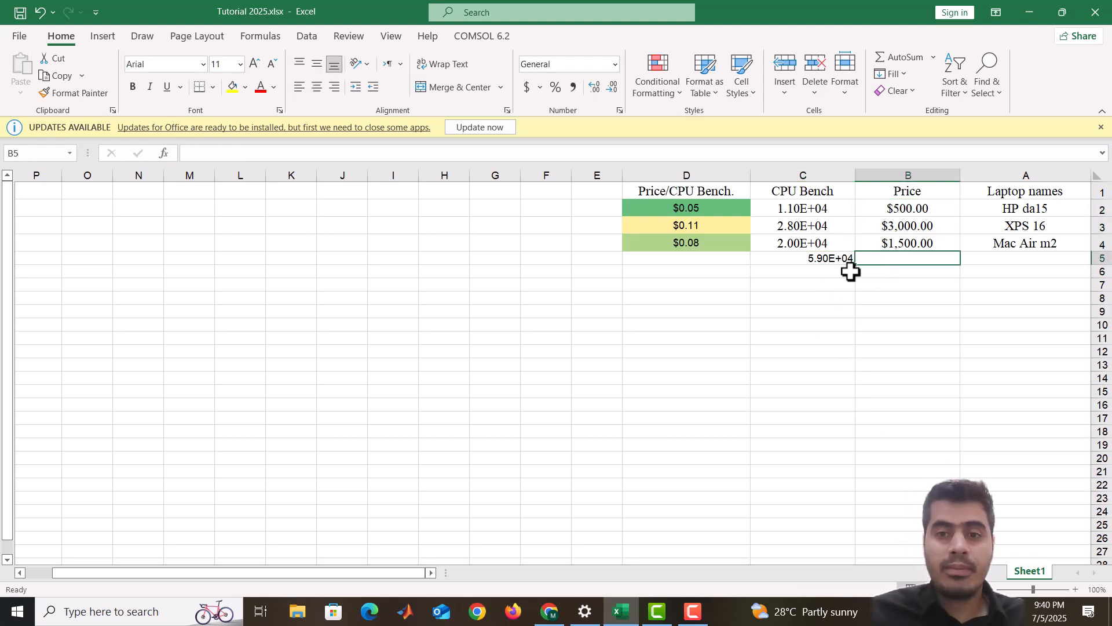
click(842, 255)
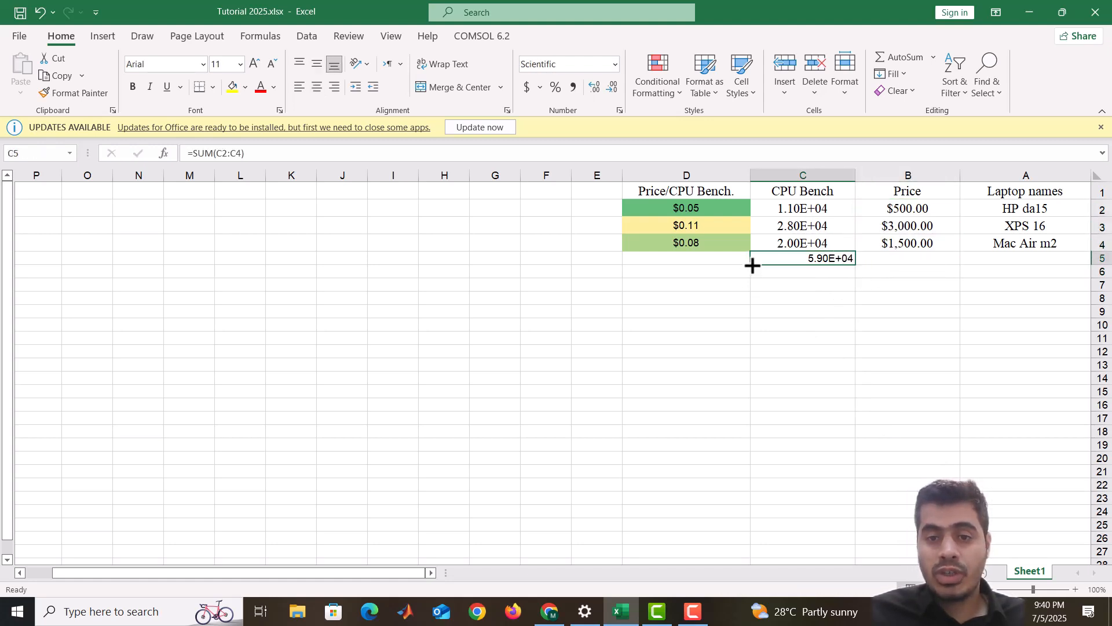
drag(751, 264, 934, 262)
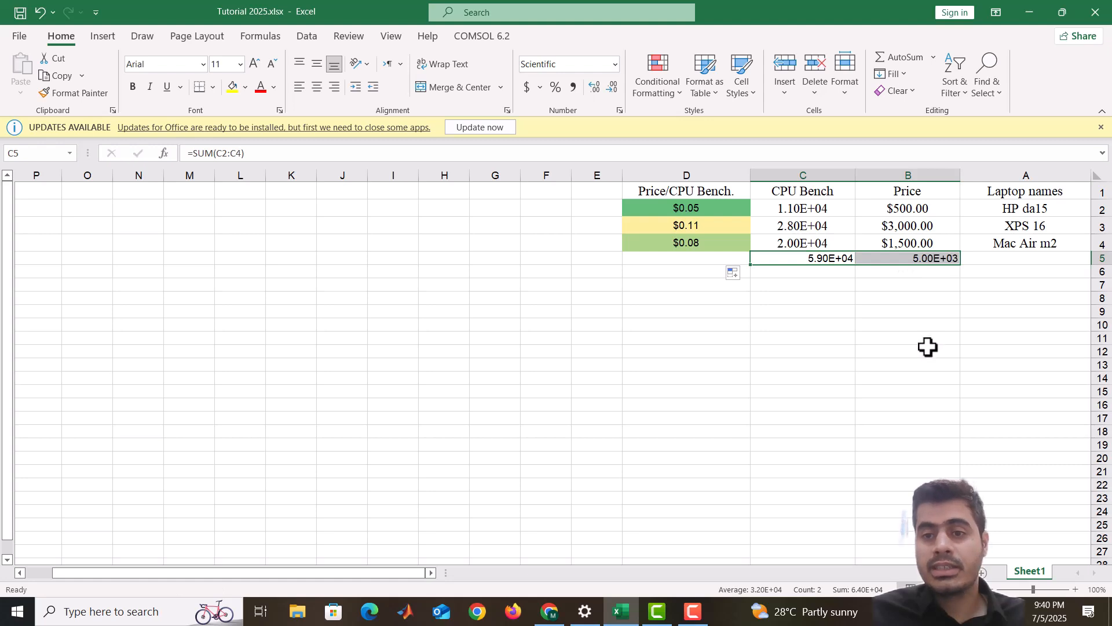
click(907, 297)
click(919, 248)
double_click(920, 258)
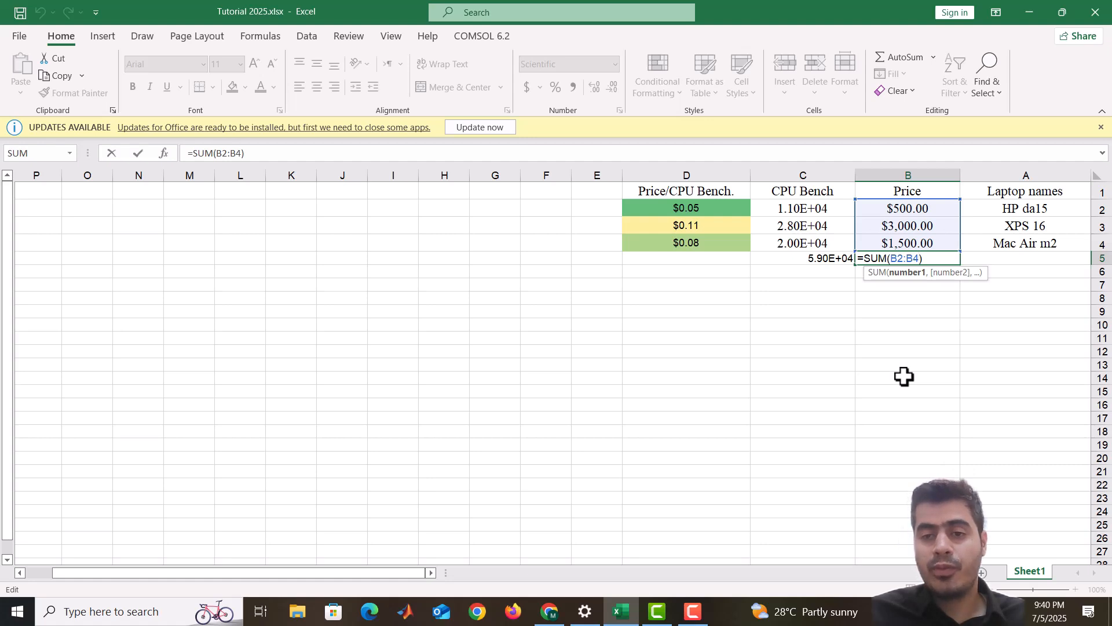
key(ctrl+Return)
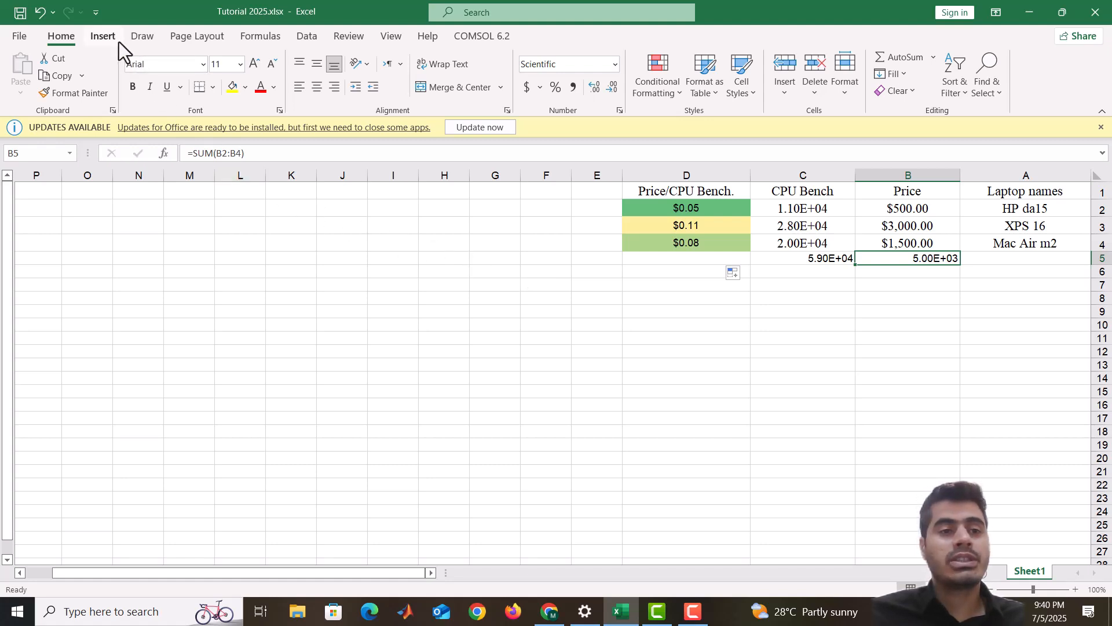
- Rename the Sheet1 worksheet as "Laptop Choise"
click(104, 35)
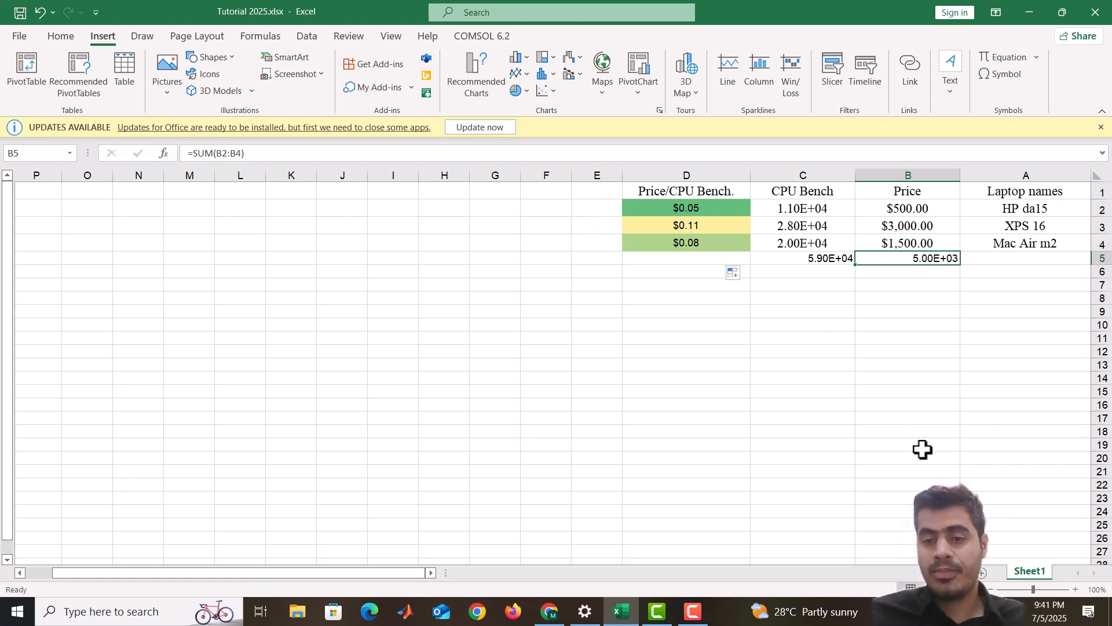
double_click(1031, 573)
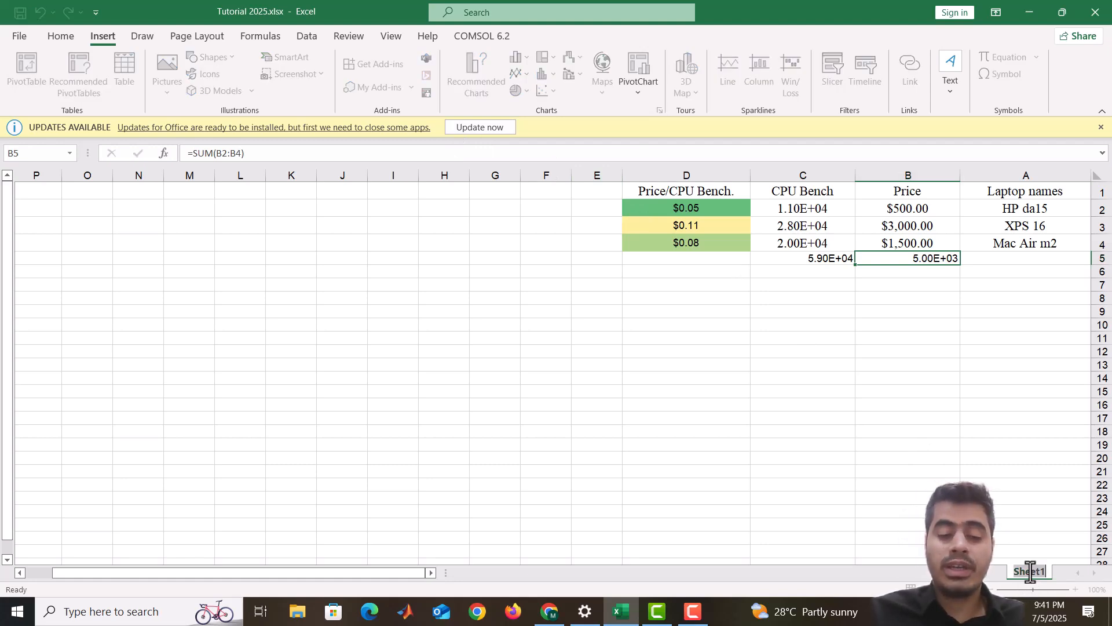
text(Laptop)
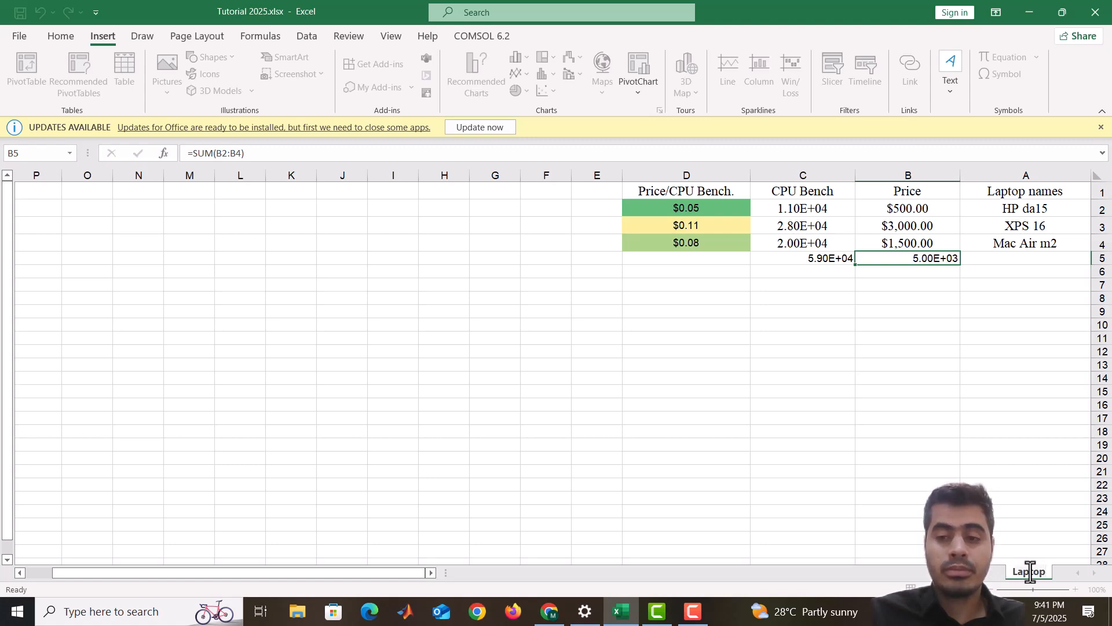
text( Cho)
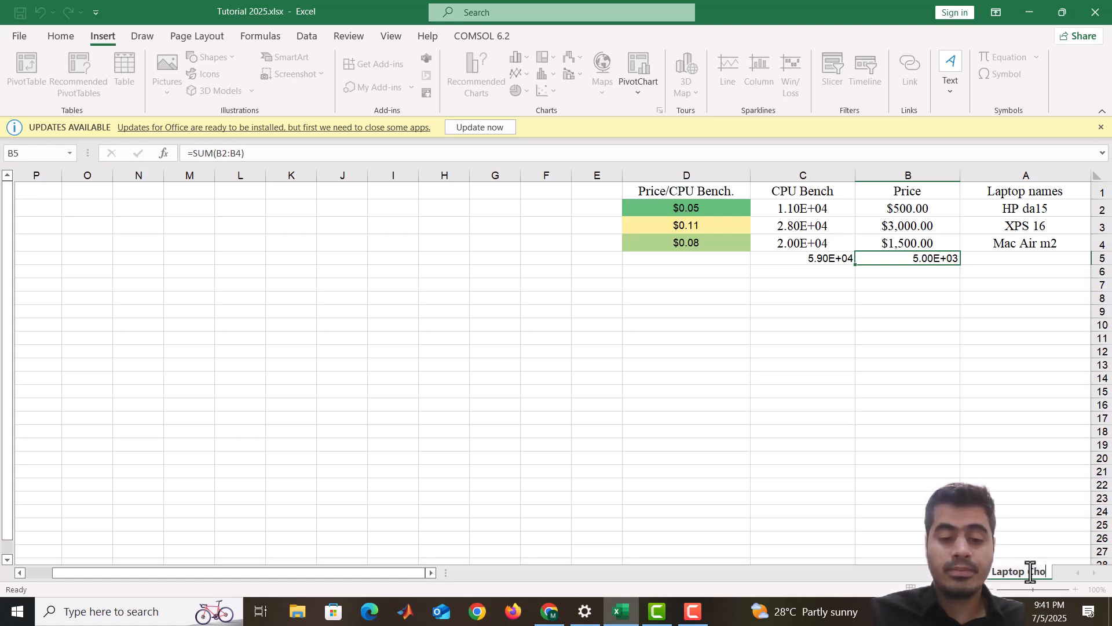
text(ise)
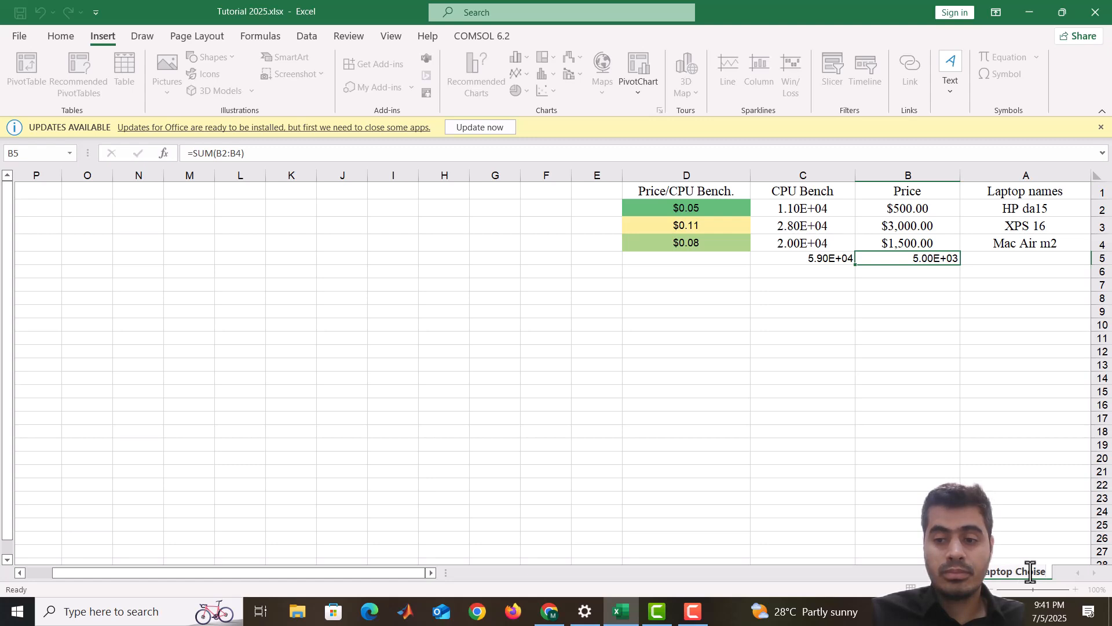
key(Return)
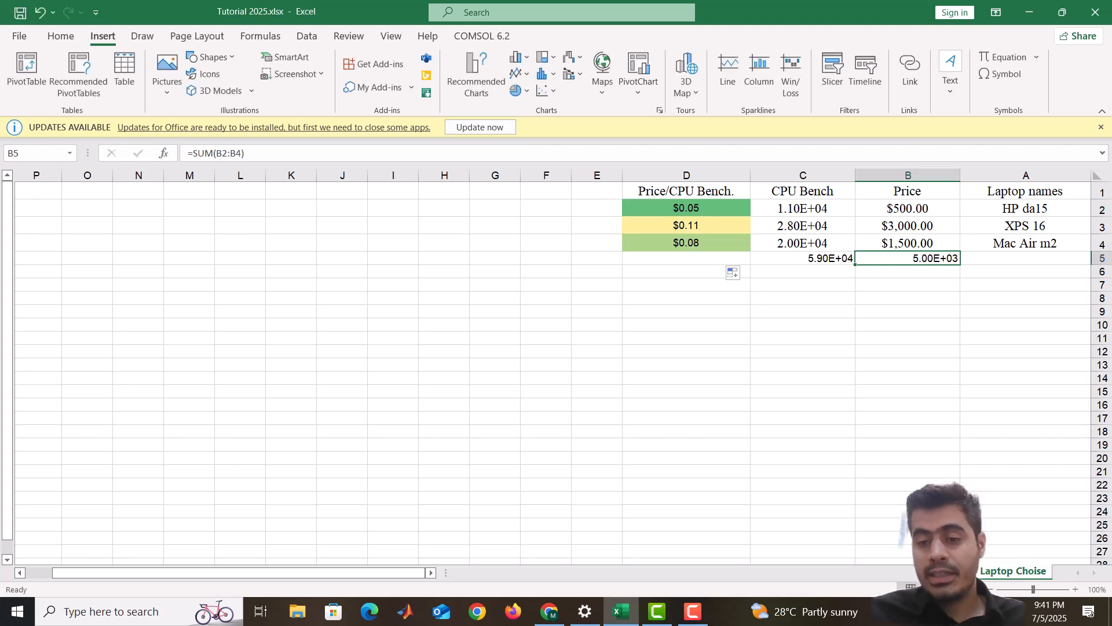
- Add a new worksheet and enter the header "Expenses" in cell A1
click(957, 572)
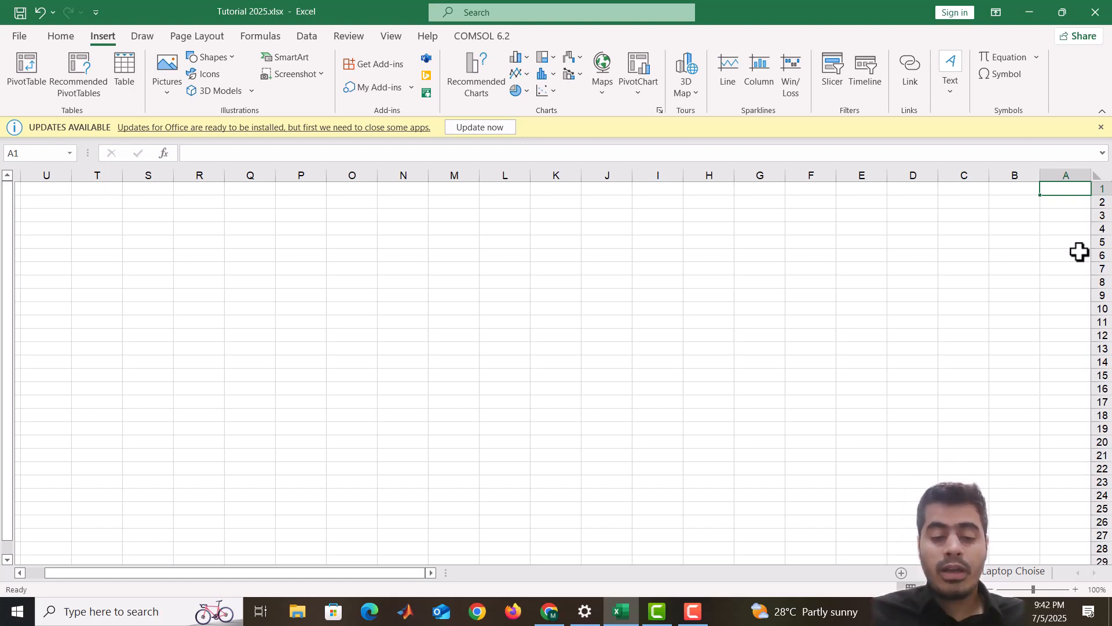
text(Pro)
key(BackSpace)
key(BackSpace)
key(BackSpace)
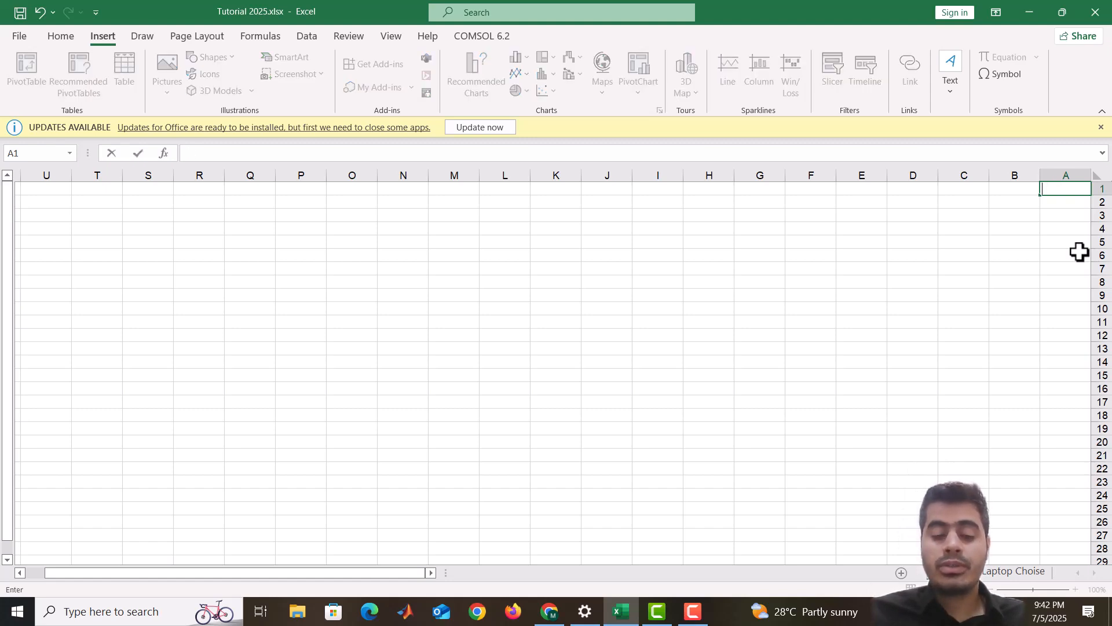
text(Expenses)
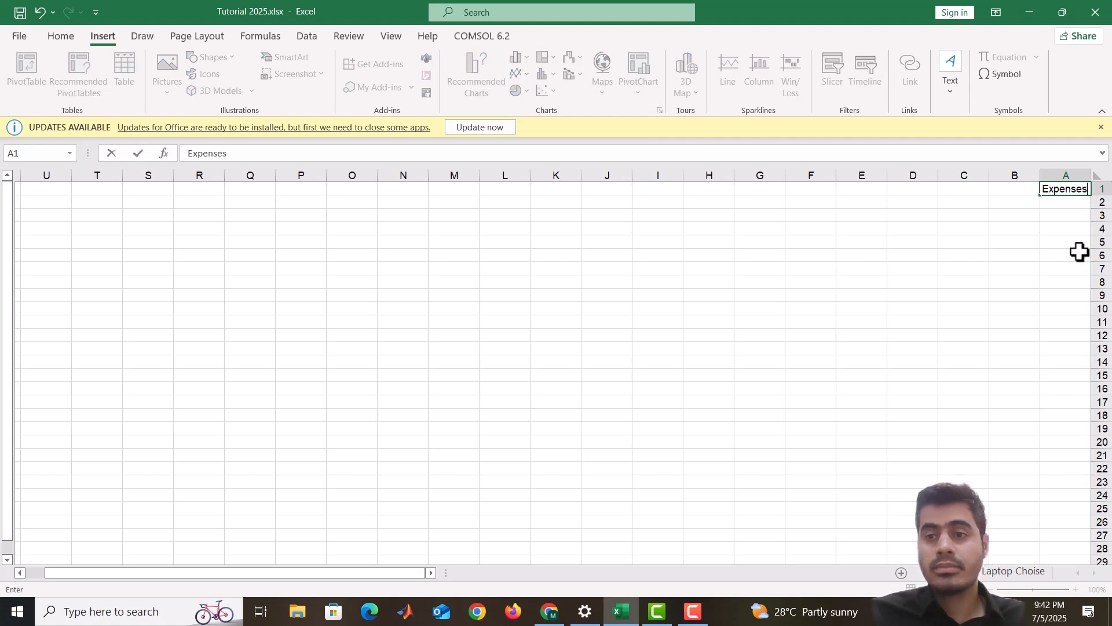
key(Return)
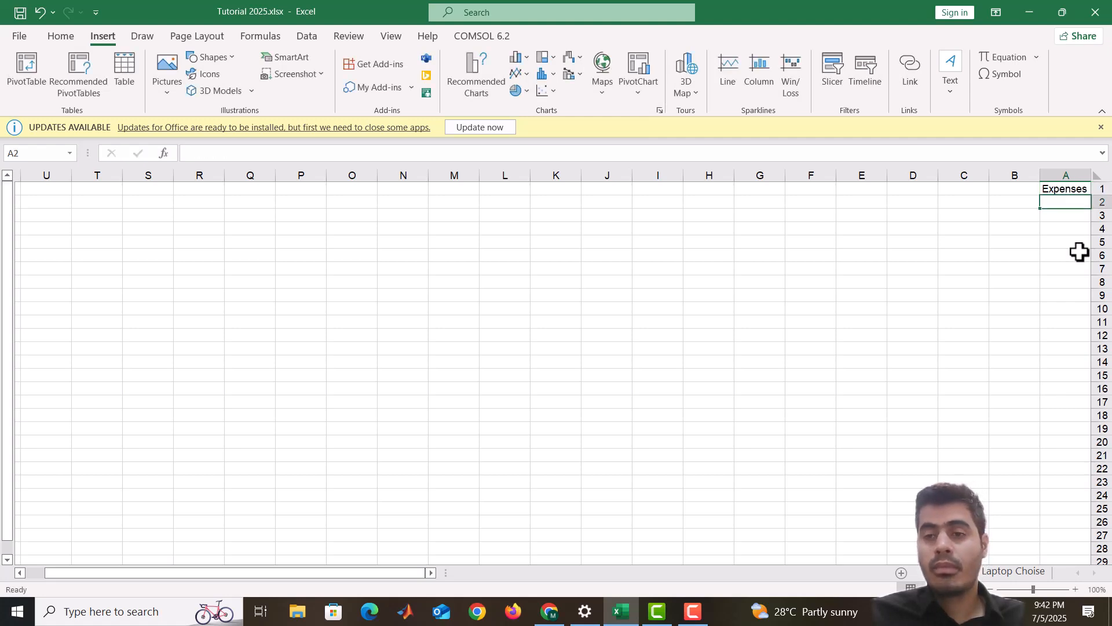
- Enter the headers "Amount" in B1 and "Persntage" in C1
key(Up)
key(Left)
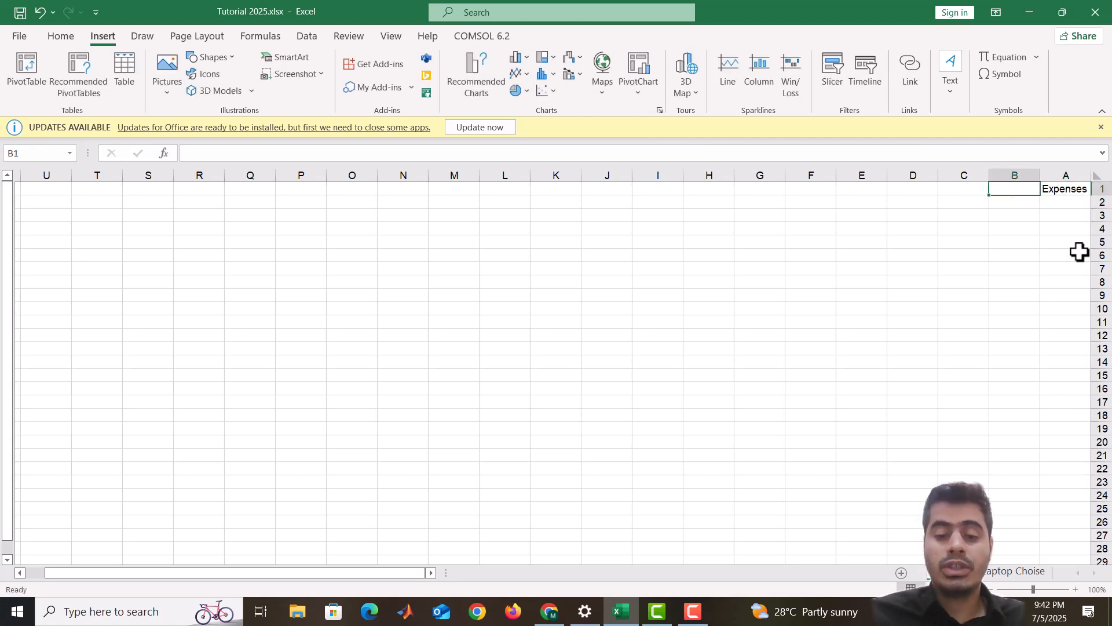
text(Amount)
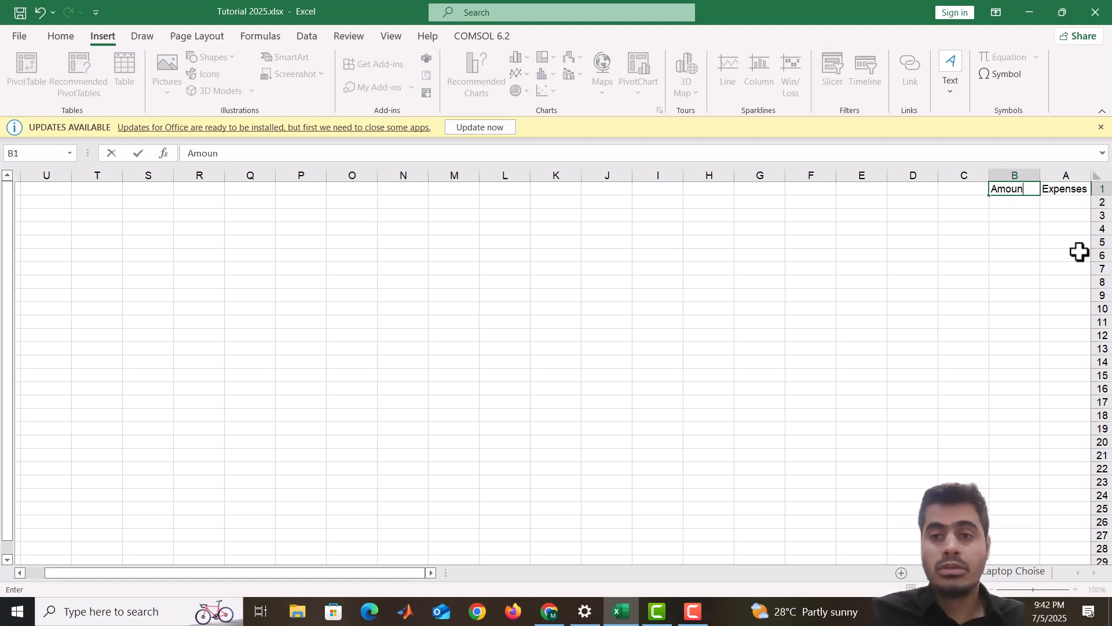
key(Return)
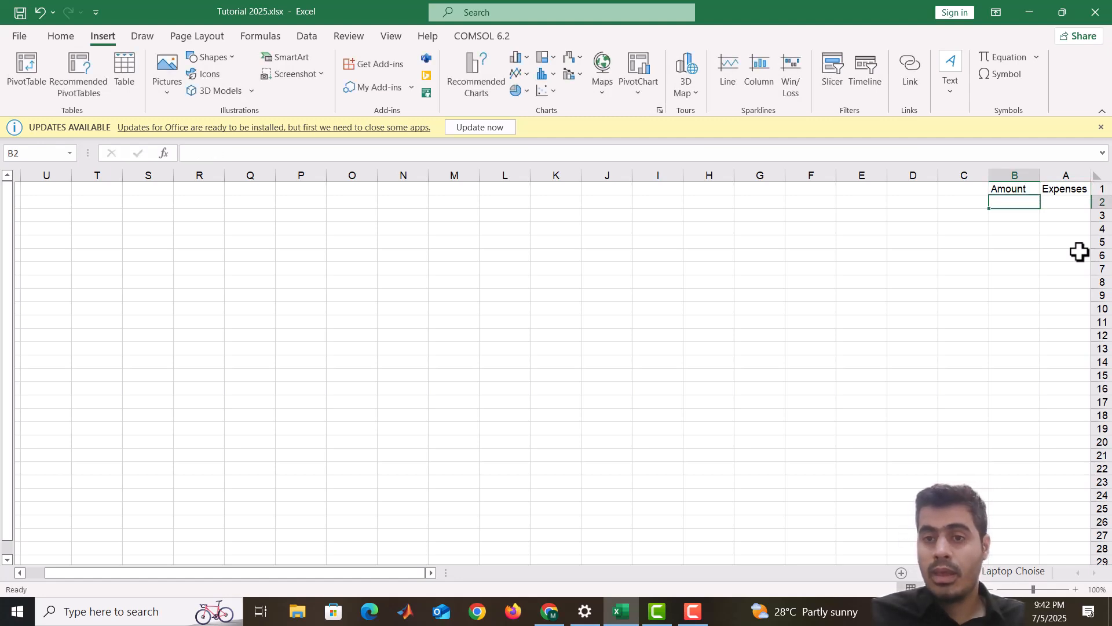
key(Up)
key(Left)
text(Per)
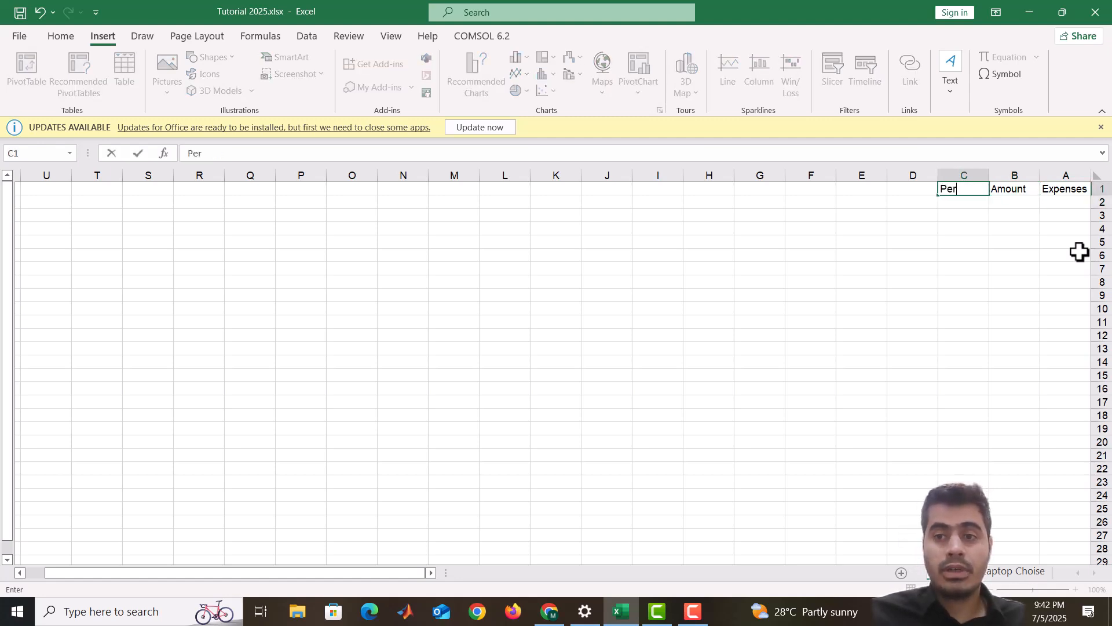
text(sn)
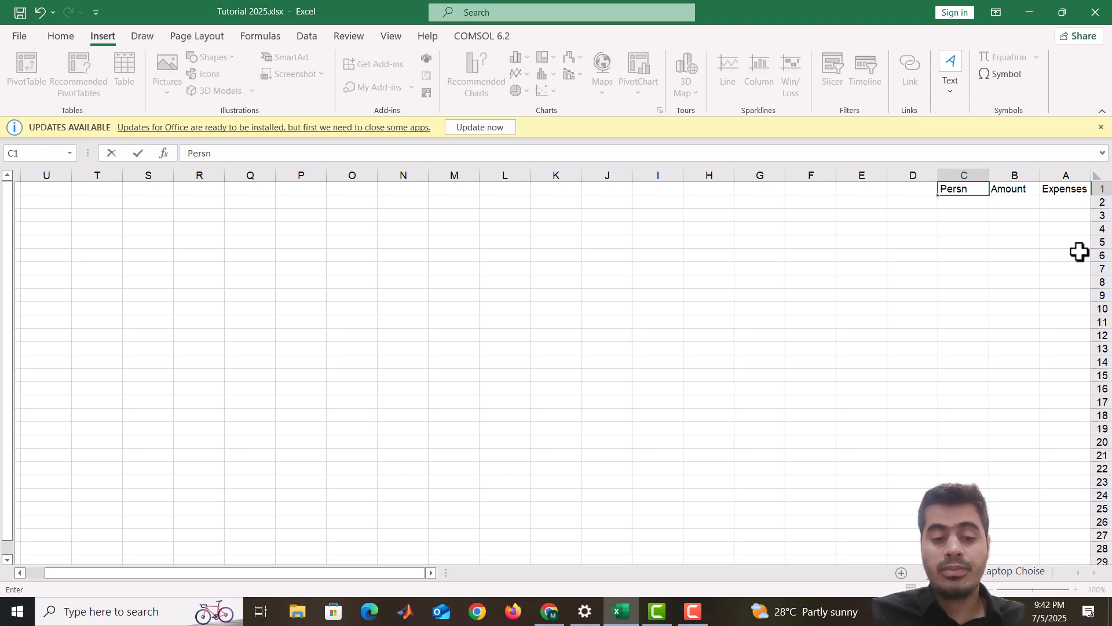
text(tage)
key(Return)
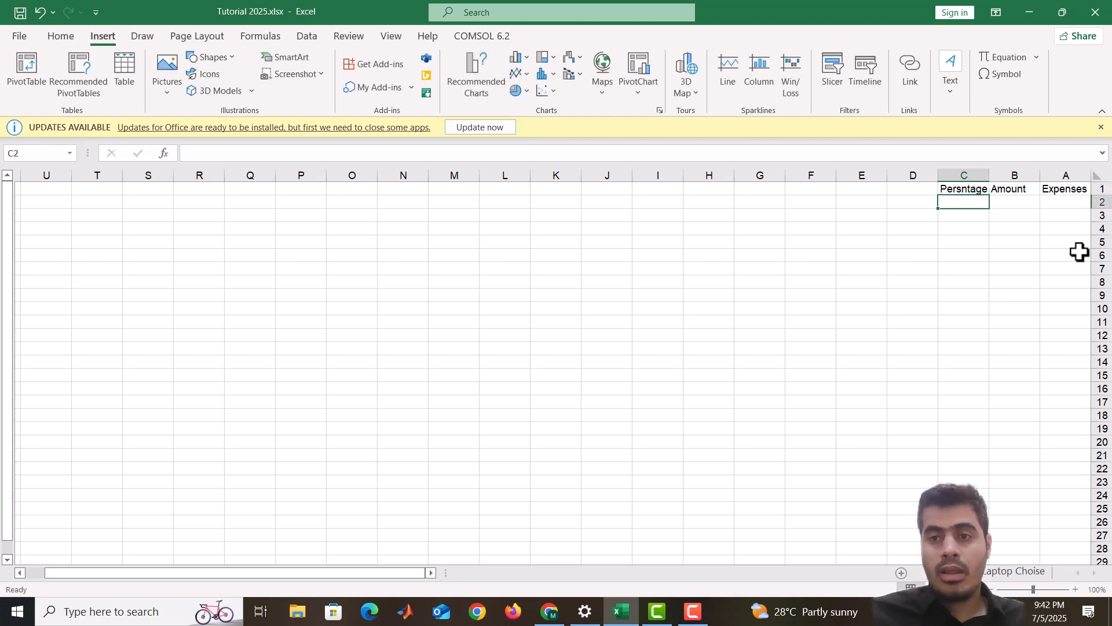
- List the first expenses under the Expenses header: "Accomodation" in A2 and "Food" in A3
key(Right)
key(Right)
text(A)
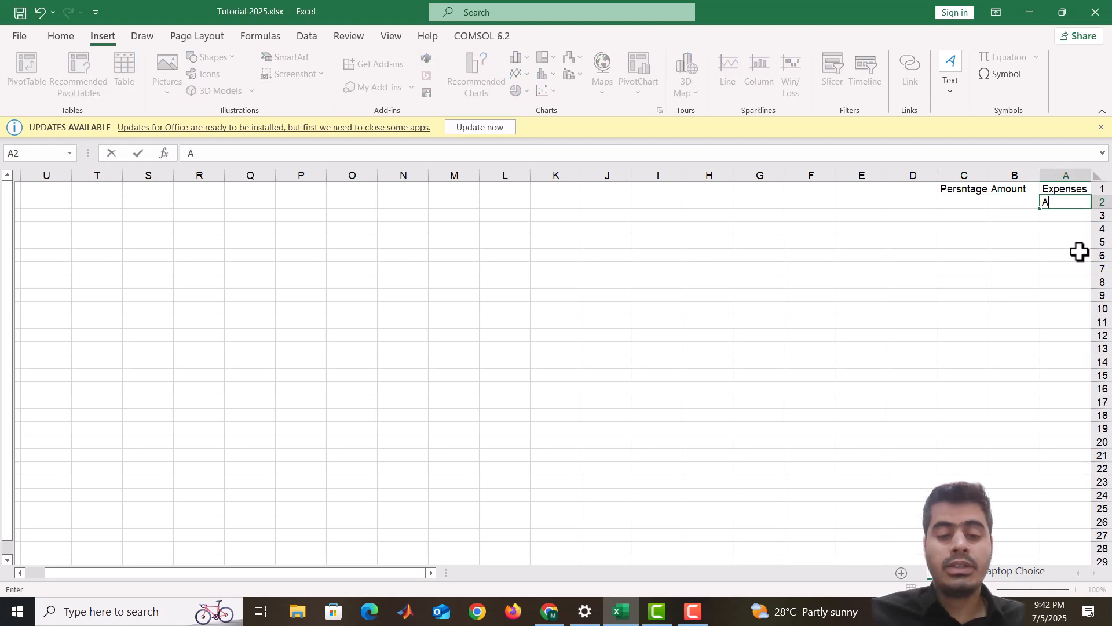
text(ccomodation)
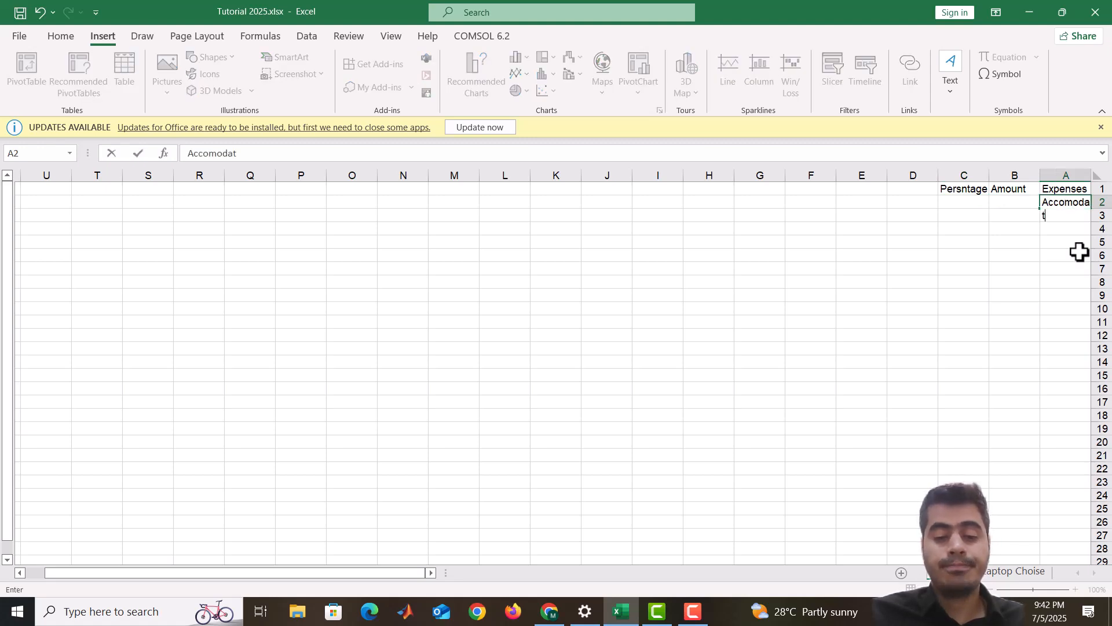
key(Return)
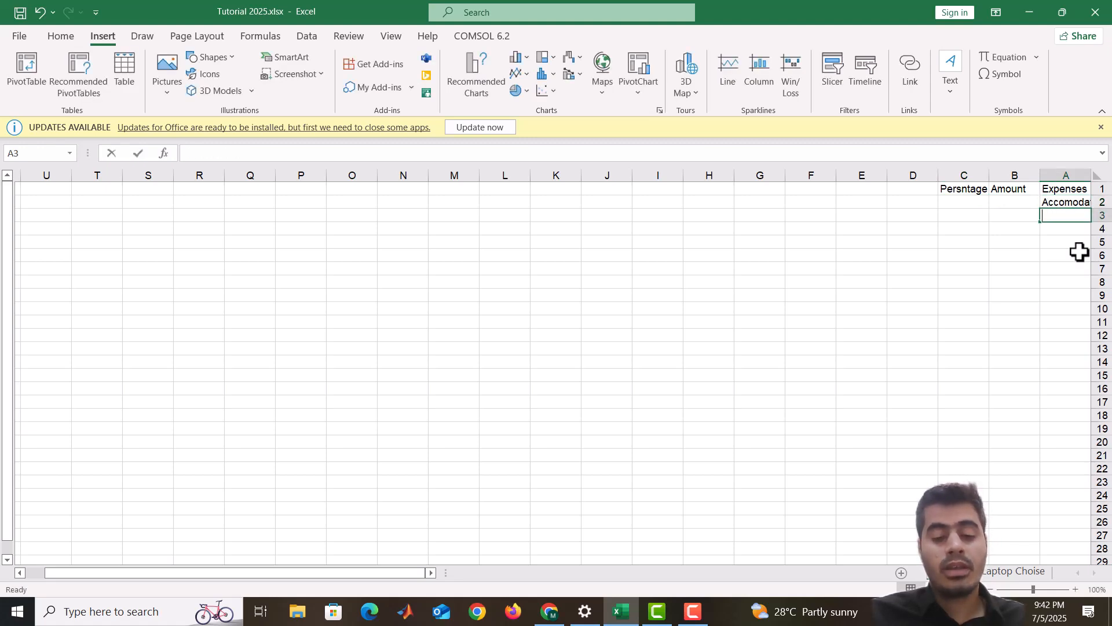
text(Food)
key(Return)
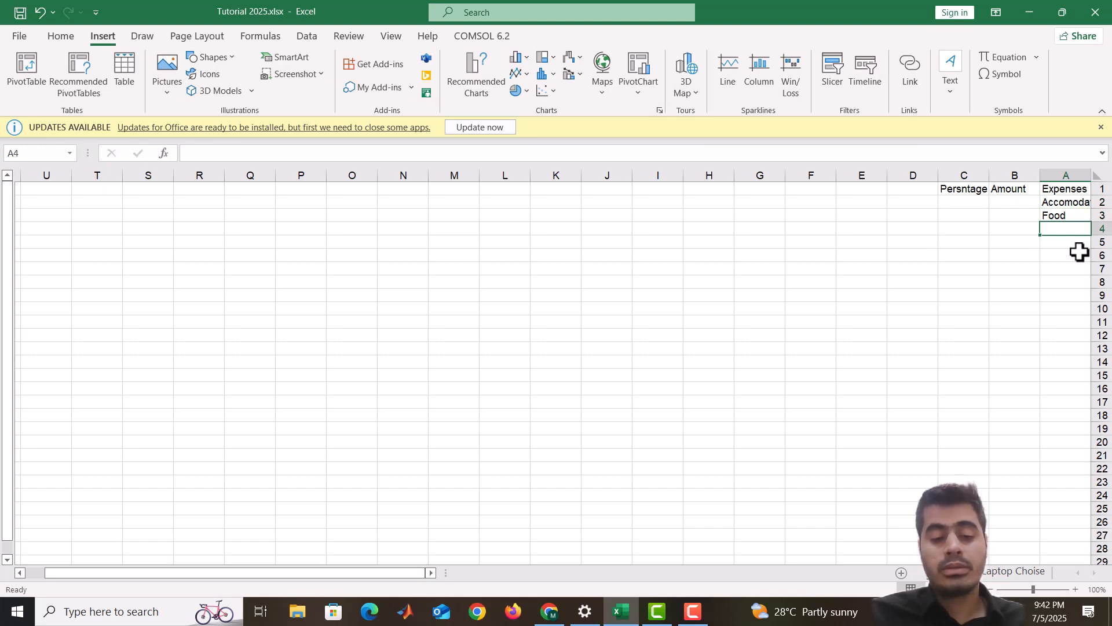
- Add the expense categories "Travelling" in A4 and "Entertainment" in A5
text(Tra)
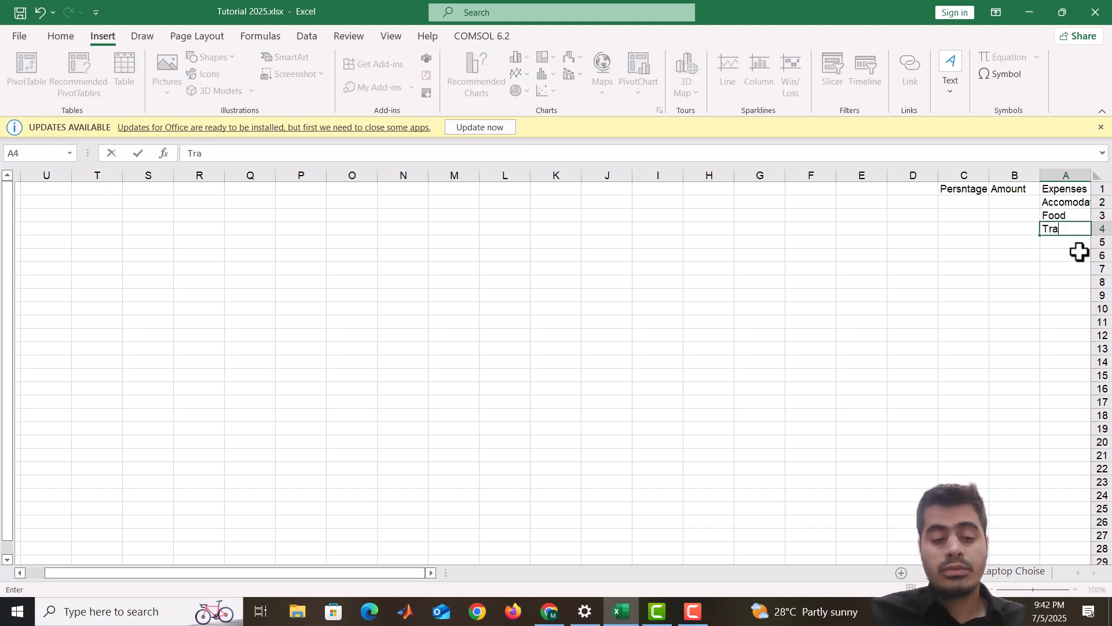
text(velling)
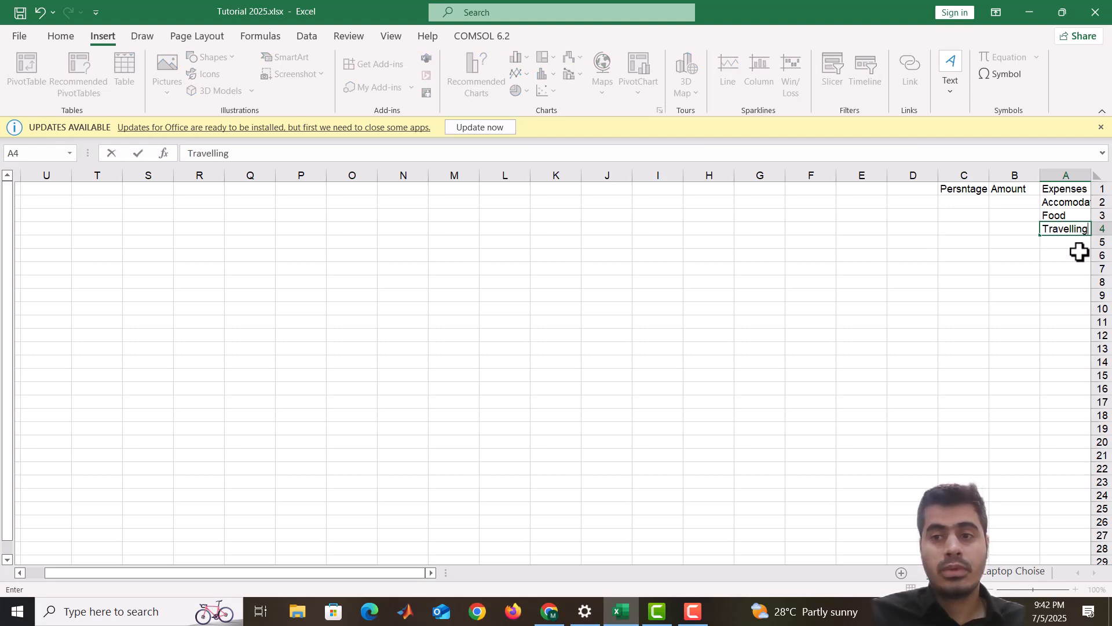
key(Return)
text(Ent)
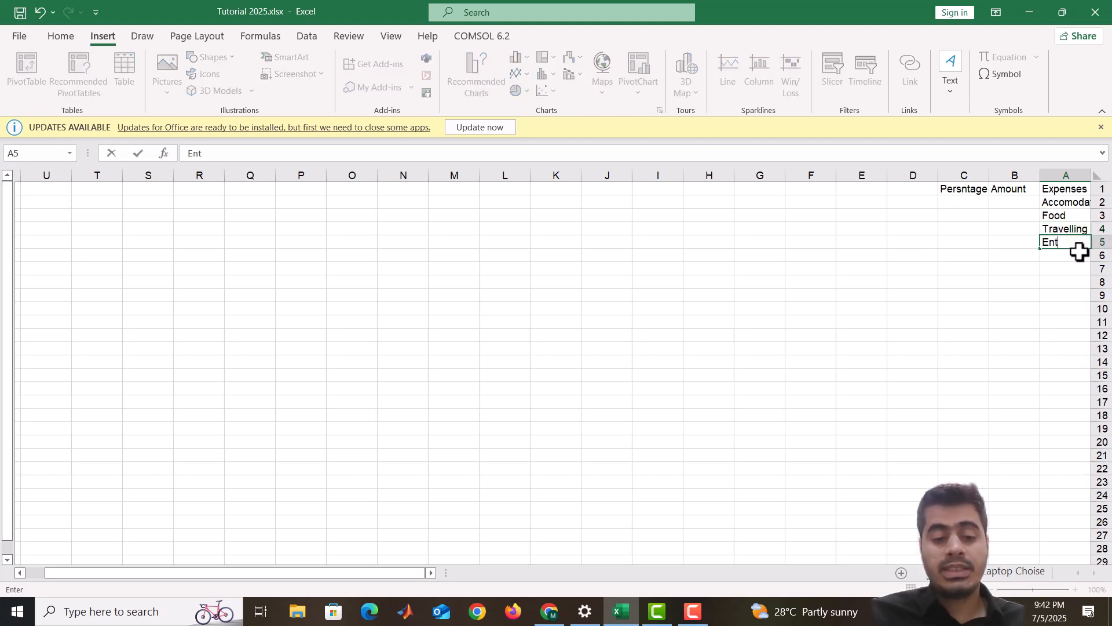
text(ertai)
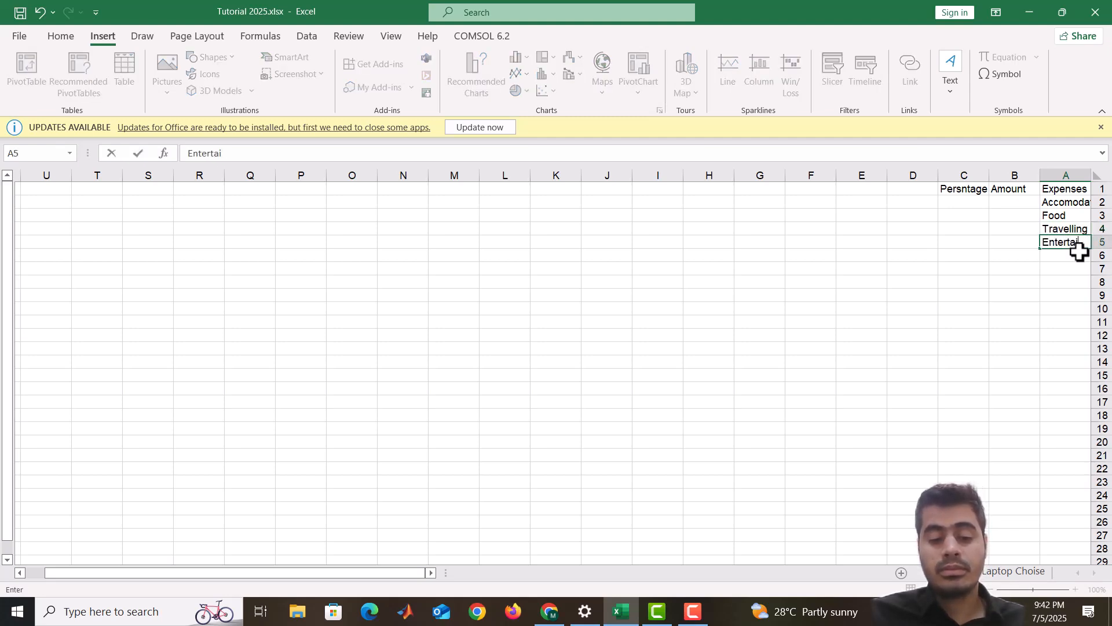
text(nment)
key(Return)
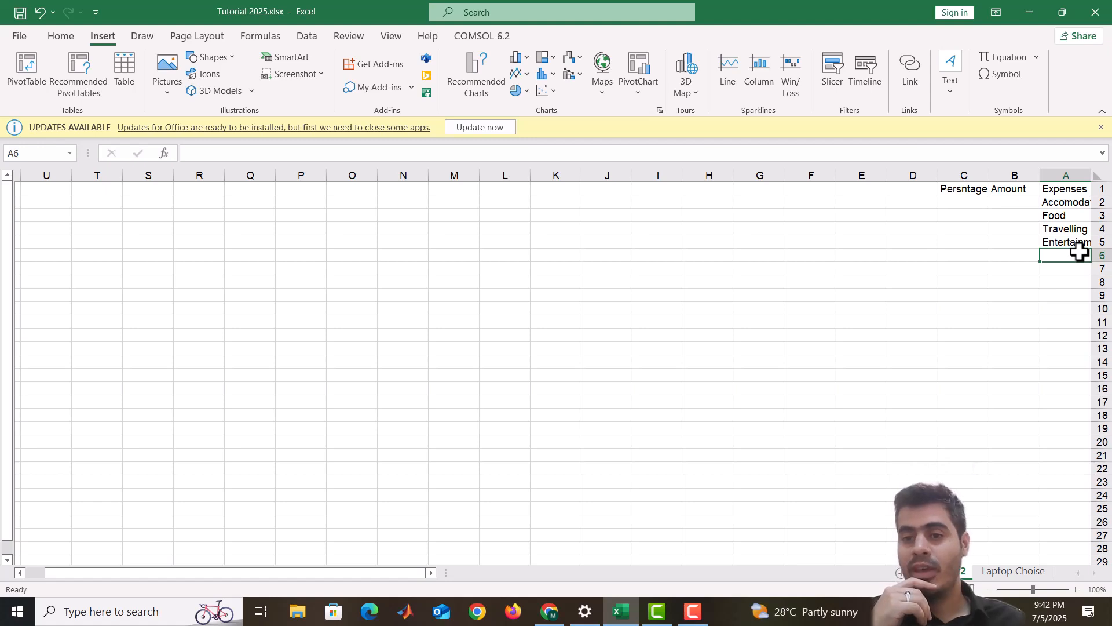
- Add the expense categories "Internet" in A6, "Bills" in A7 and "Insurance" in A8
text(Internt)
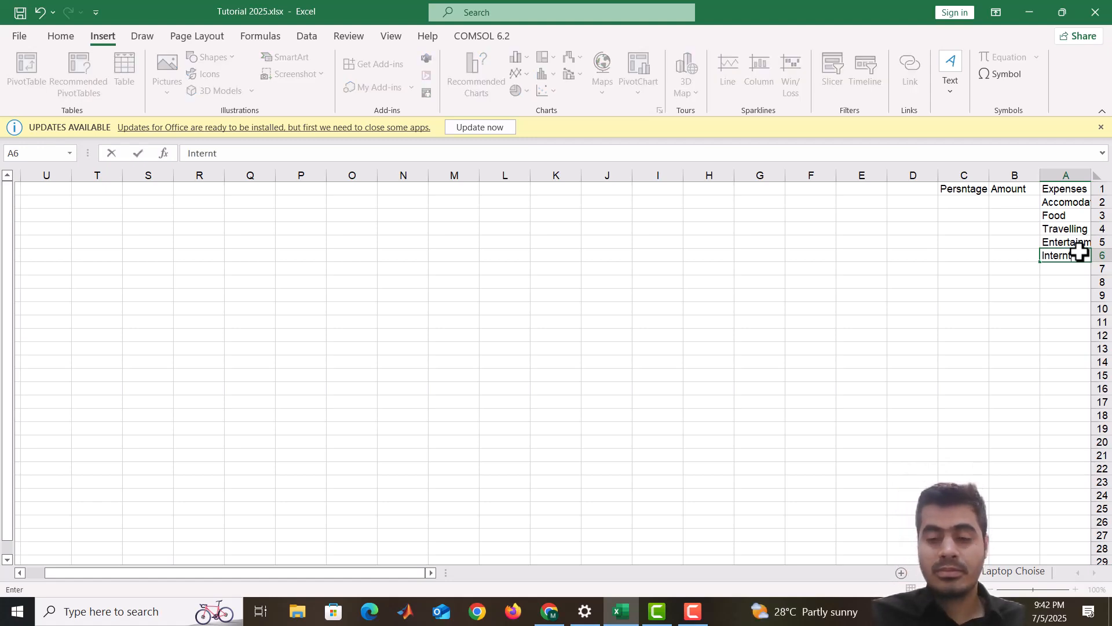
key(BackSpace)
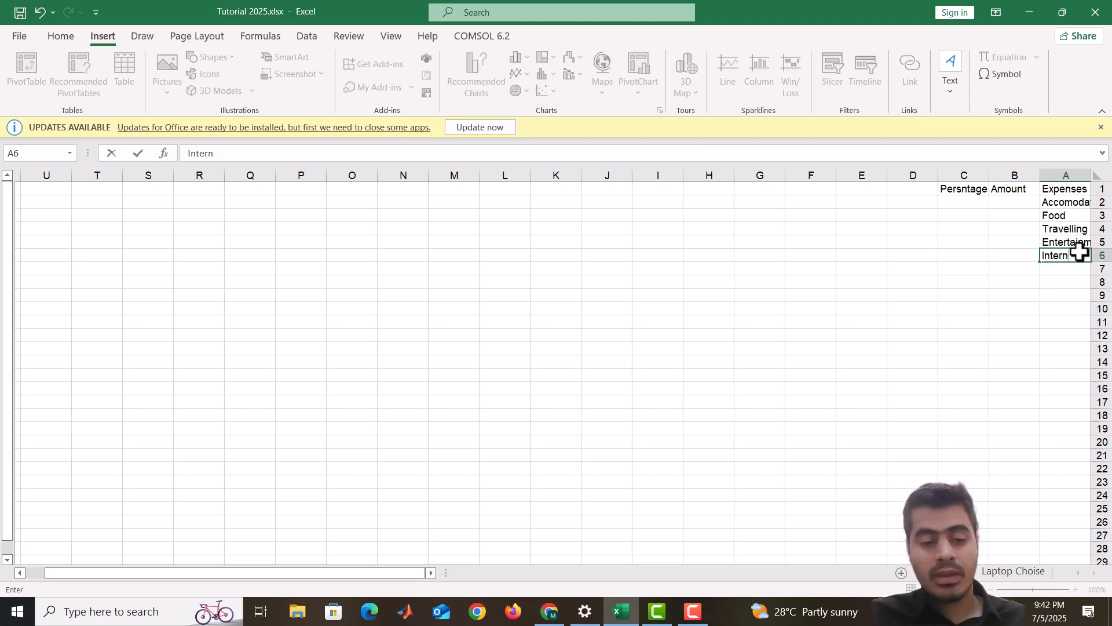
text(et)
key(Return)
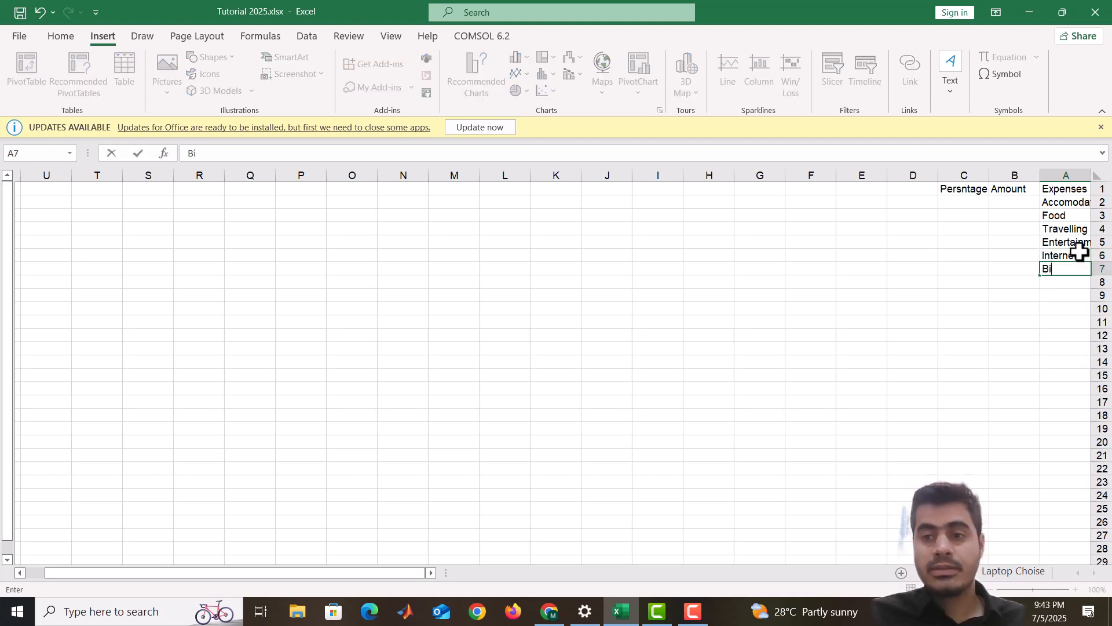
key(Return)
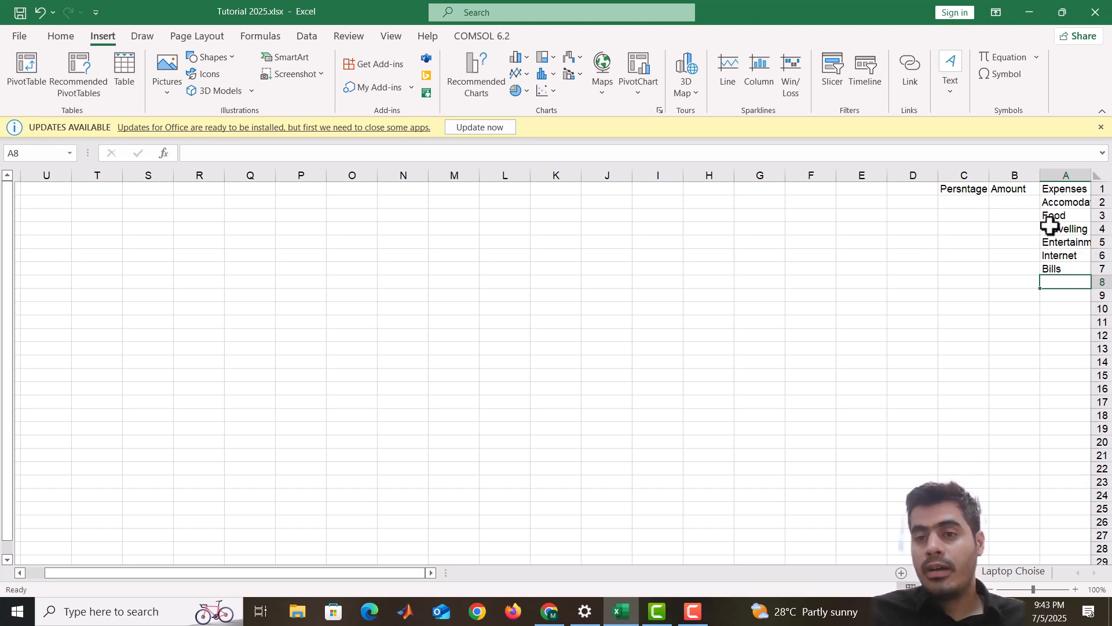
text(Insurance)
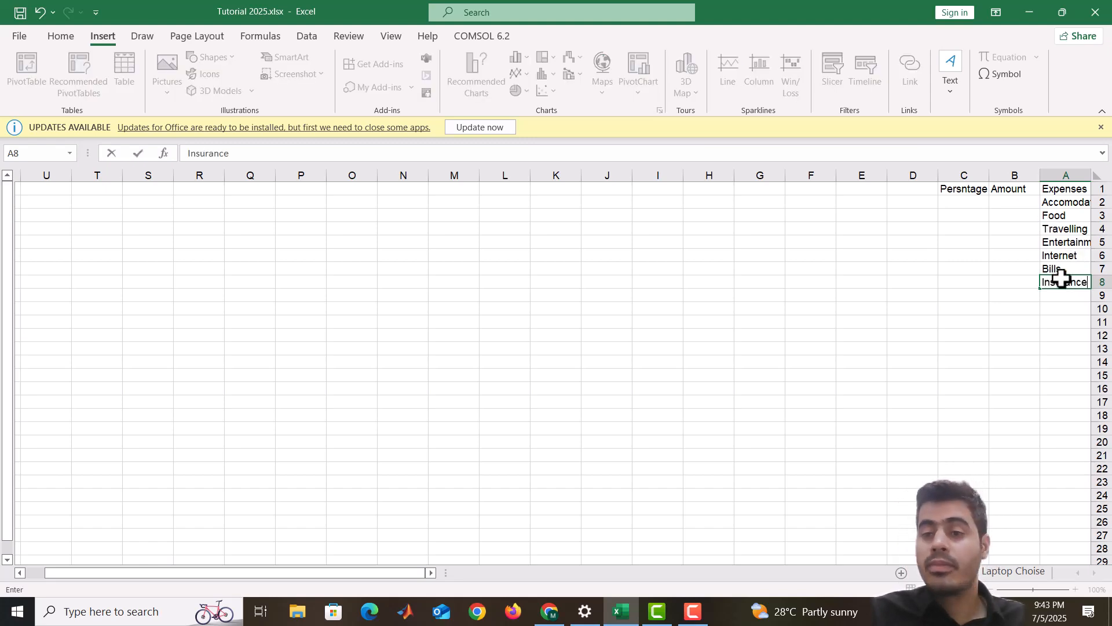
key(Return)
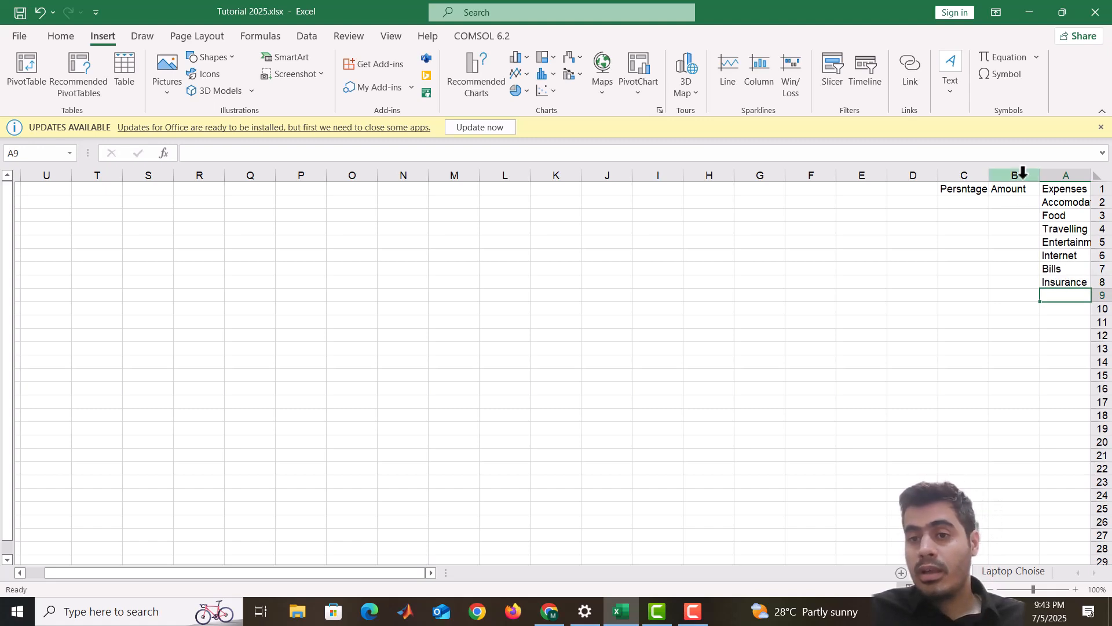
- Format the whole sheet in Times New Roman at font size 14
key(ctrl+a)
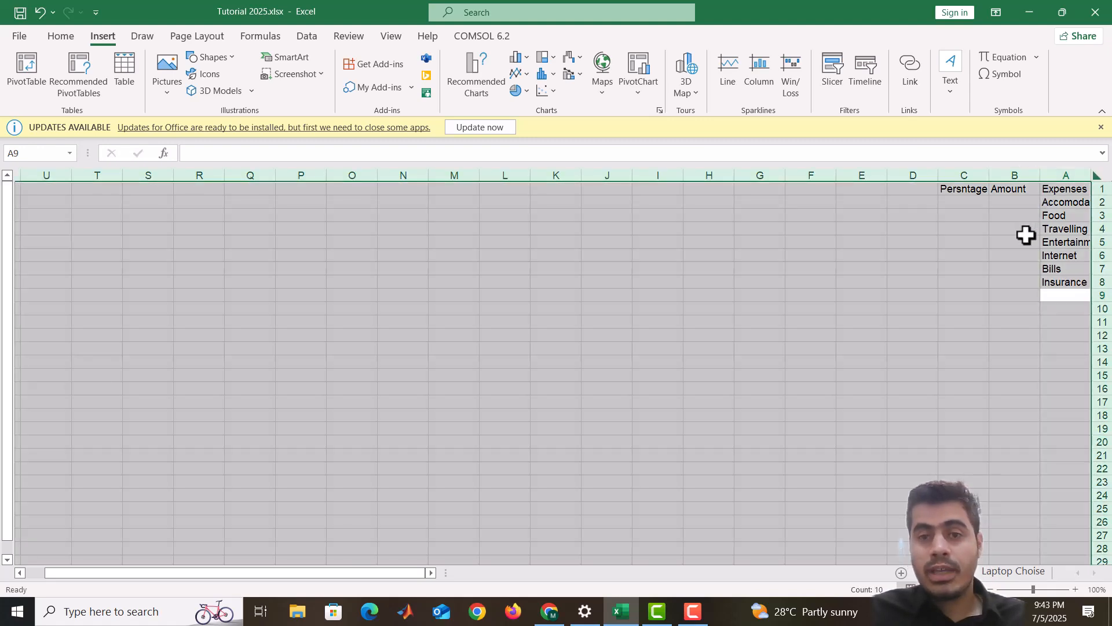
click(57, 38)
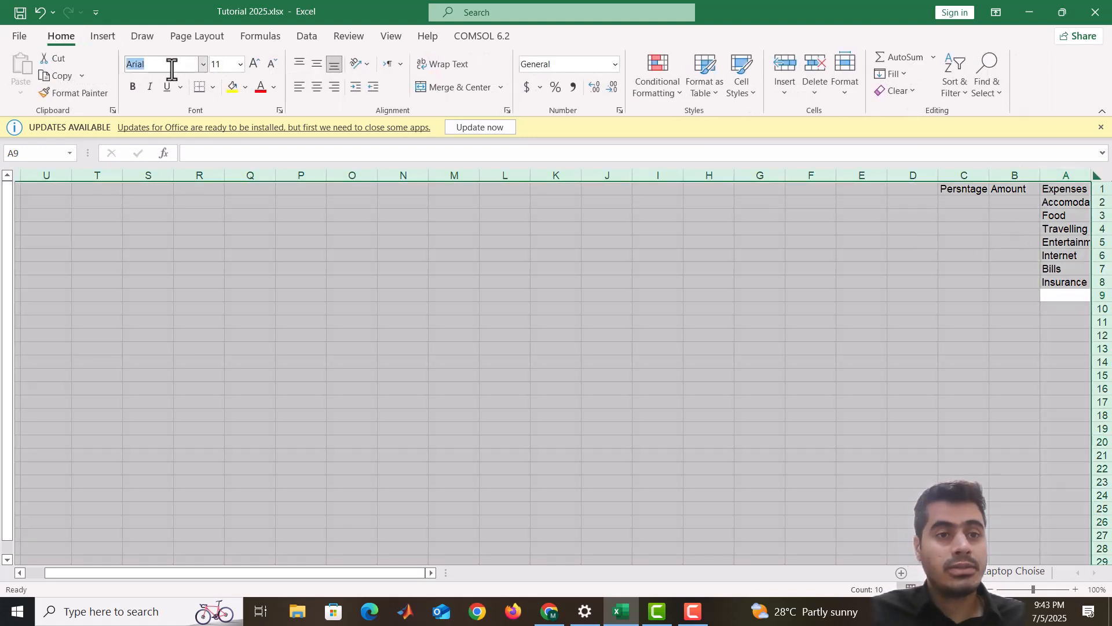
click(170, 65)
text(Times New Roman)
key(Return)
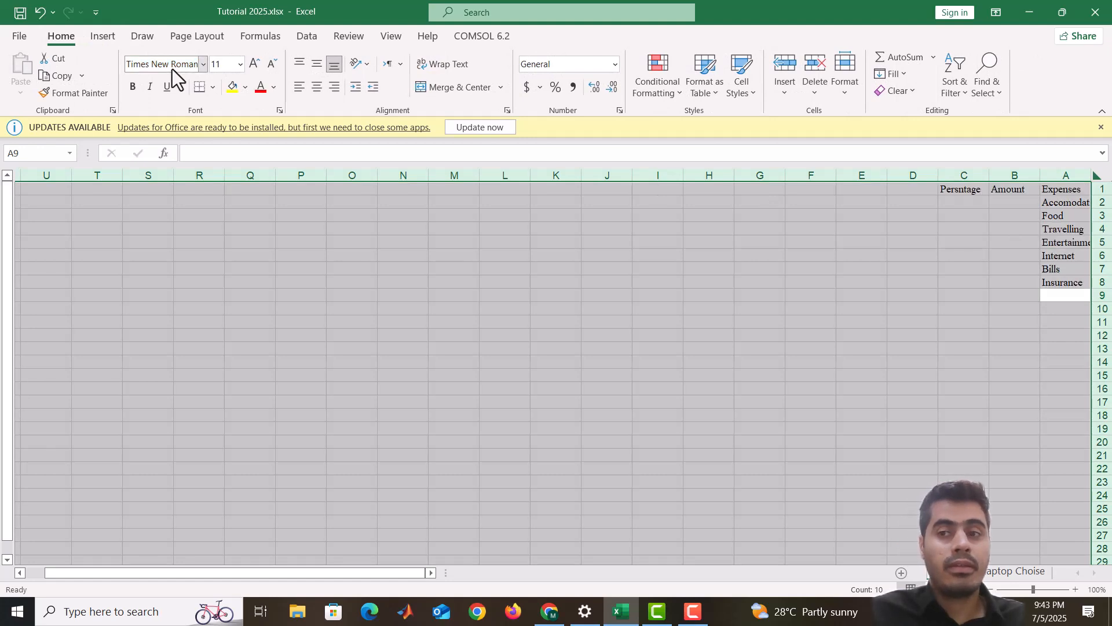
click(255, 64)
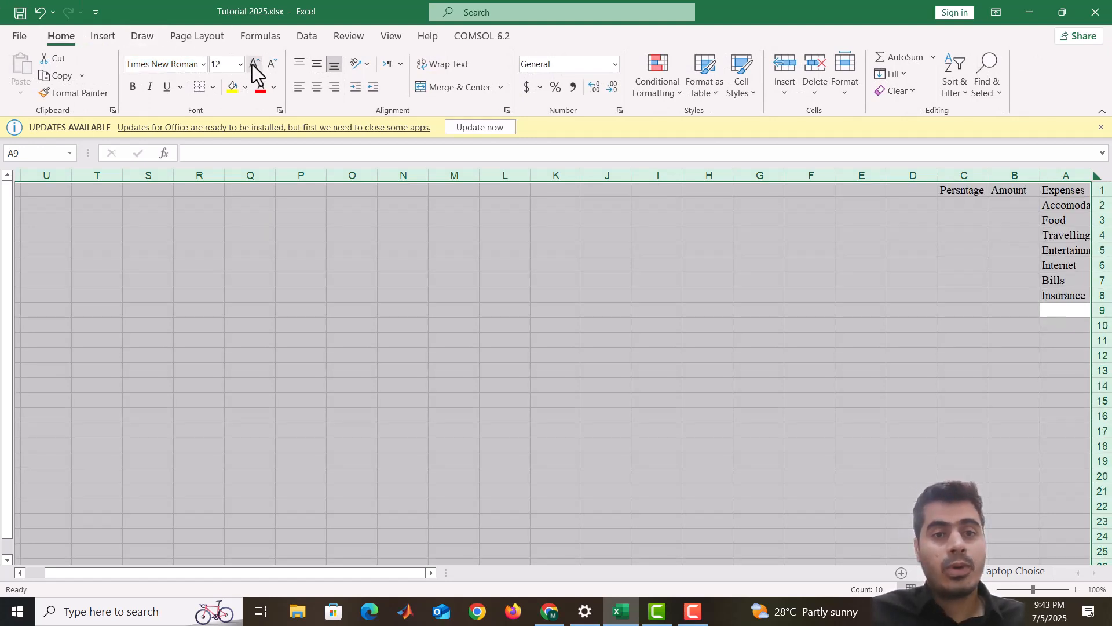
click(254, 63)
click(912, 264)
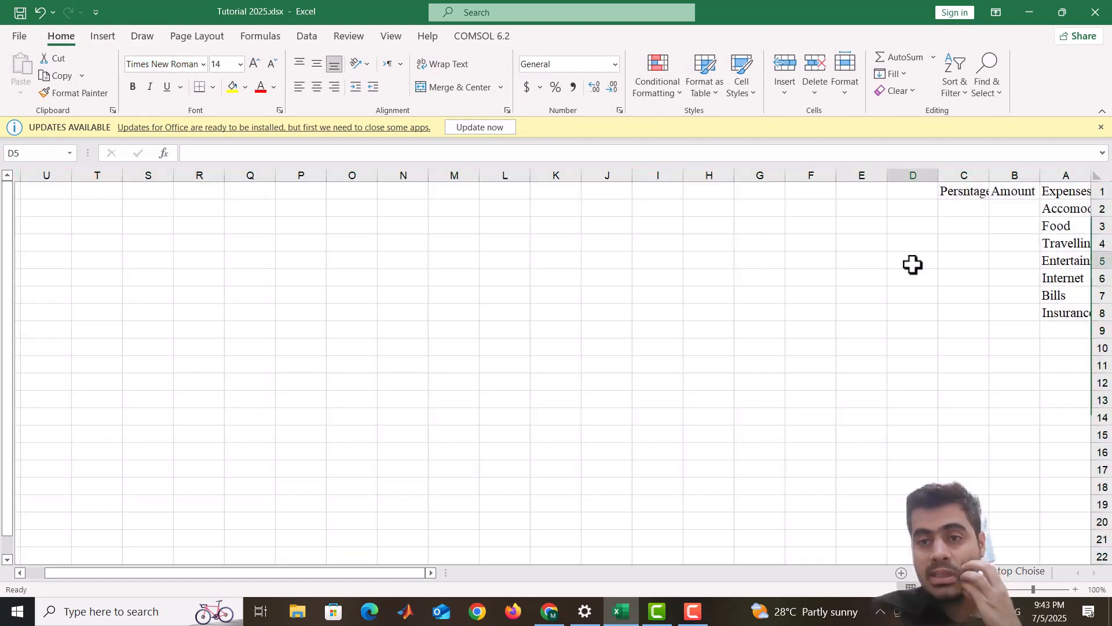
- Widen columns C, B and A so that their headers and entries fit
drag(937, 175, 870, 175)
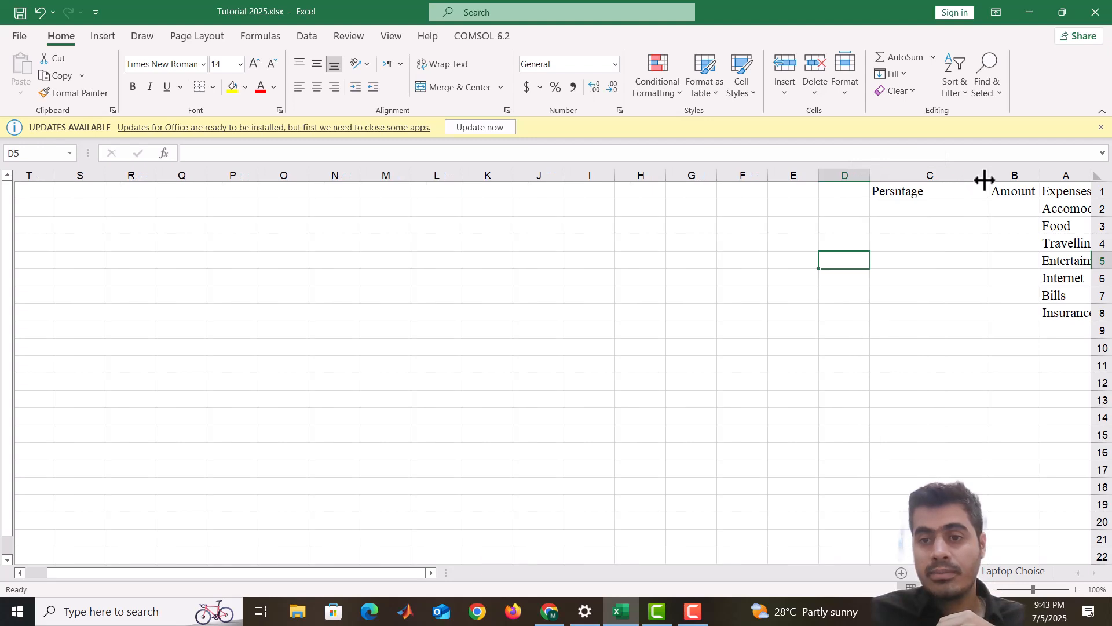
drag(986, 179, 939, 181)
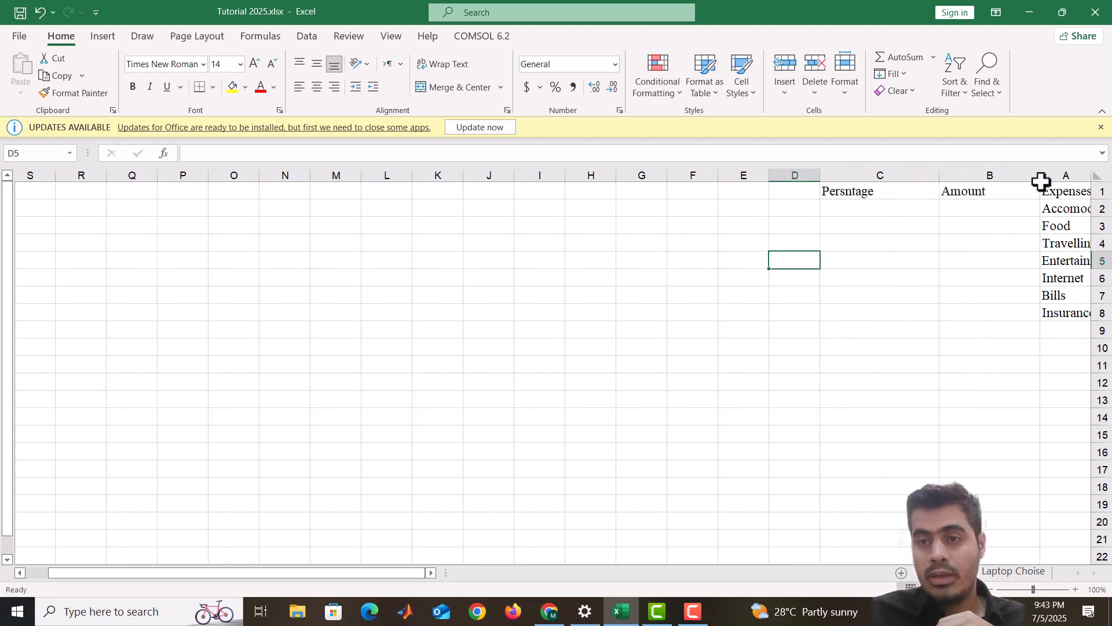
drag(1040, 182, 990, 186)
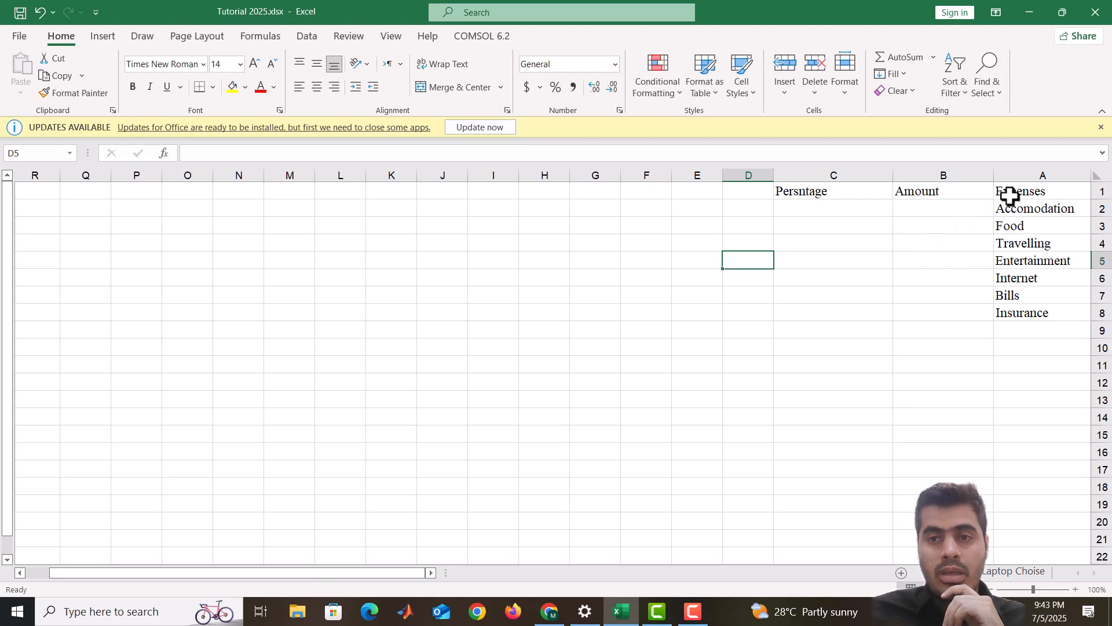
- Move the expenses list from A1:A8 to column D starting at D1, and widen column D
drag(1011, 191, 1054, 317)
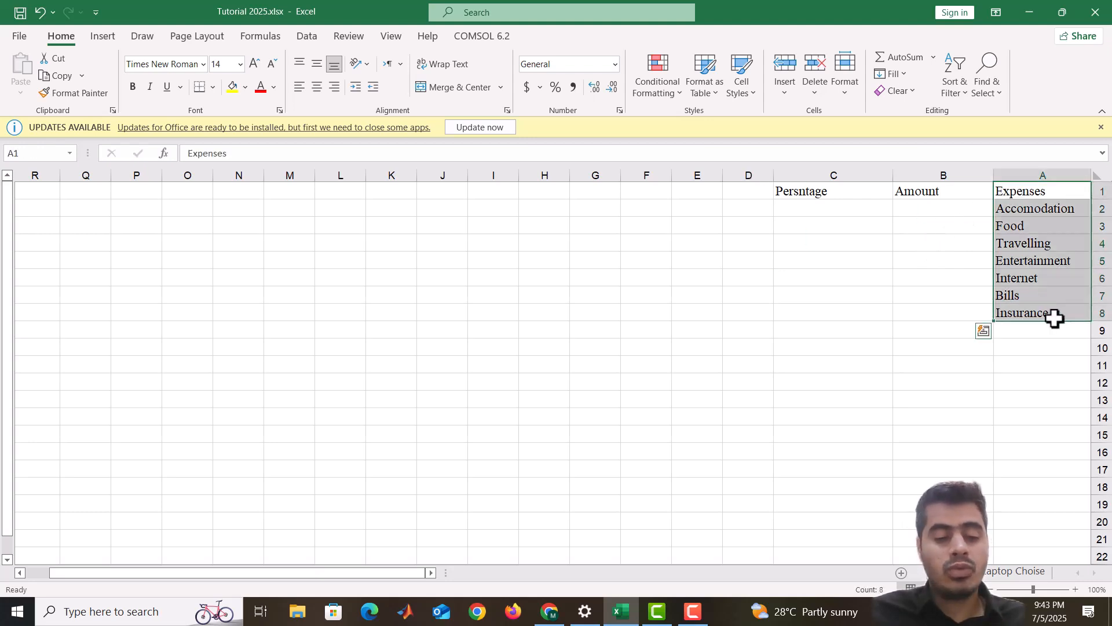
key(ctrl+c)
click(735, 196)
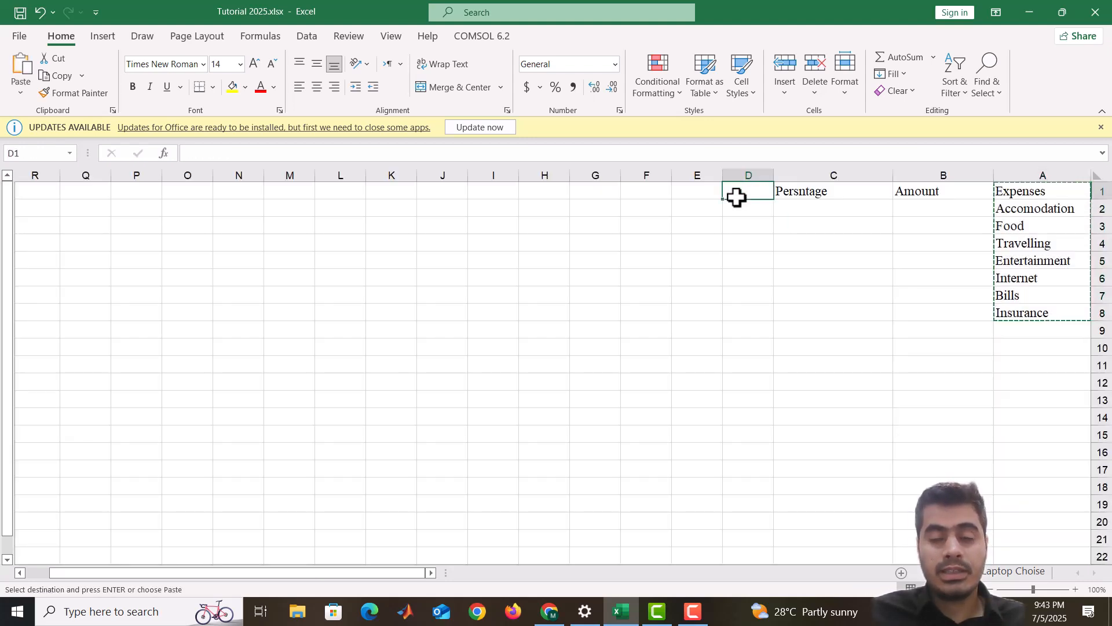
key(ctrl+v)
drag(723, 176, 651, 177)
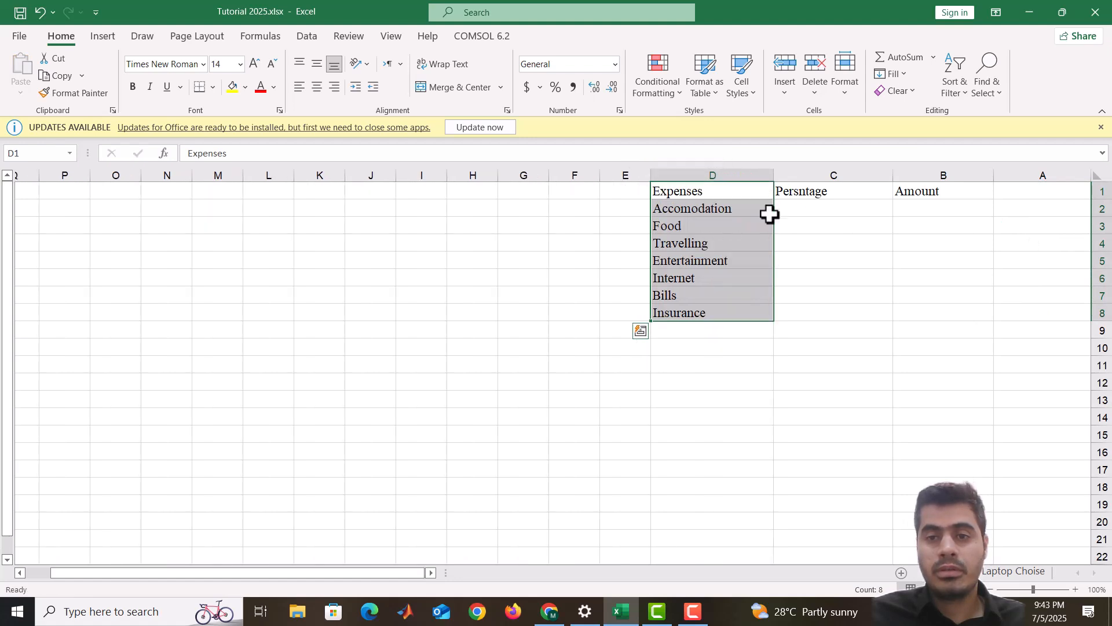
- Delete the emptied column A from the sheet
click(1037, 175)
right_click(1031, 175)
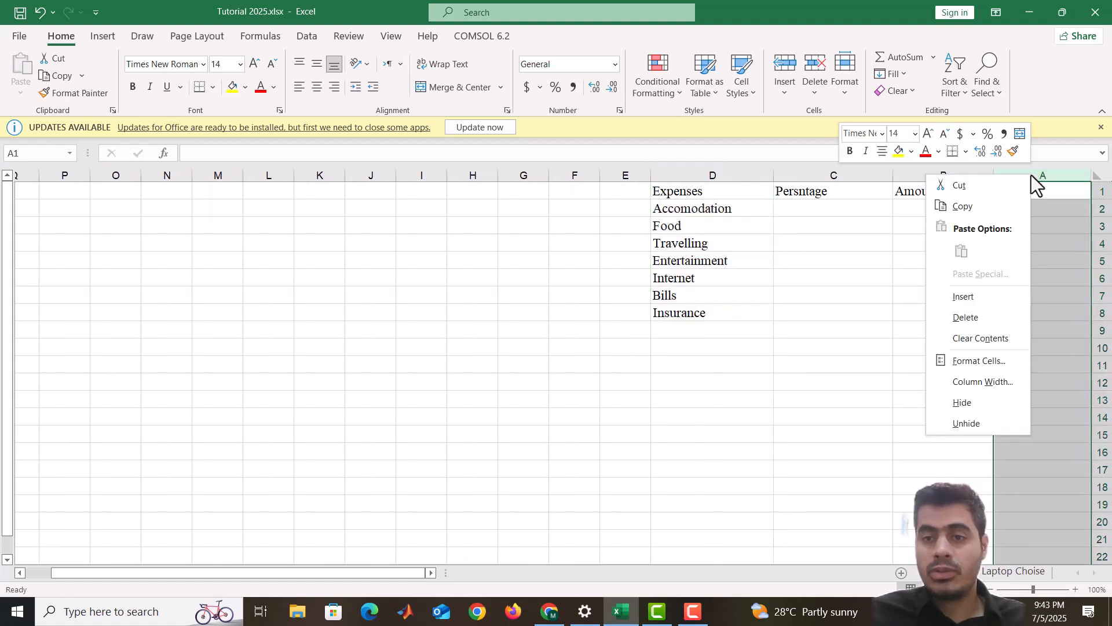
click(985, 318)
click(1006, 258)
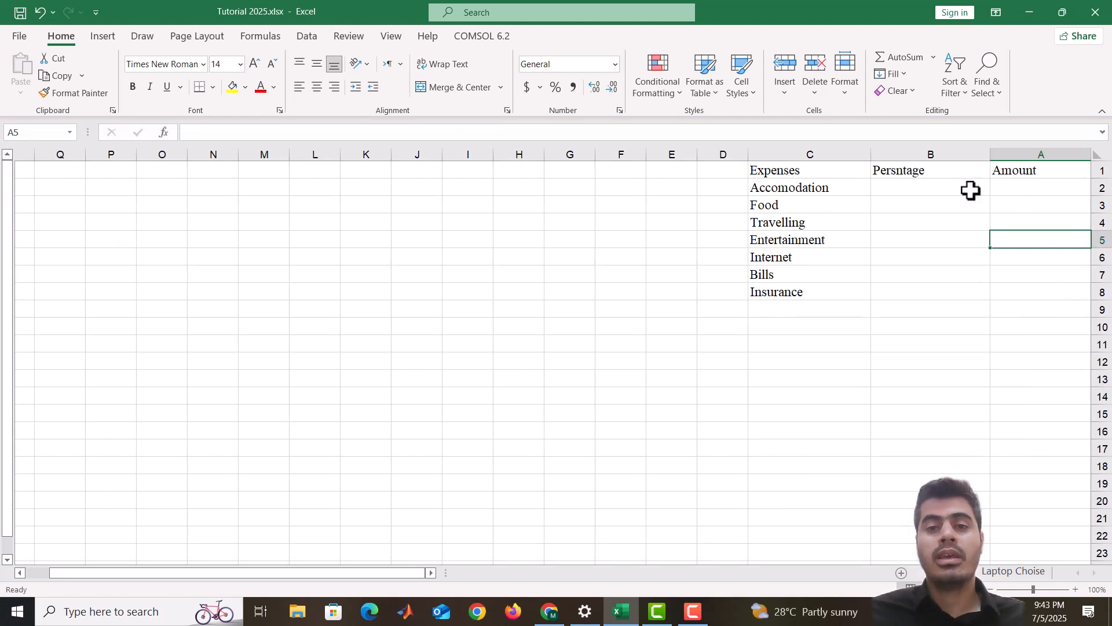
- Enter the amounts in column A: 1500 for Accomodation, 500 for Food, 200 for Travelling and 200 for Entertainment
click(1018, 188)
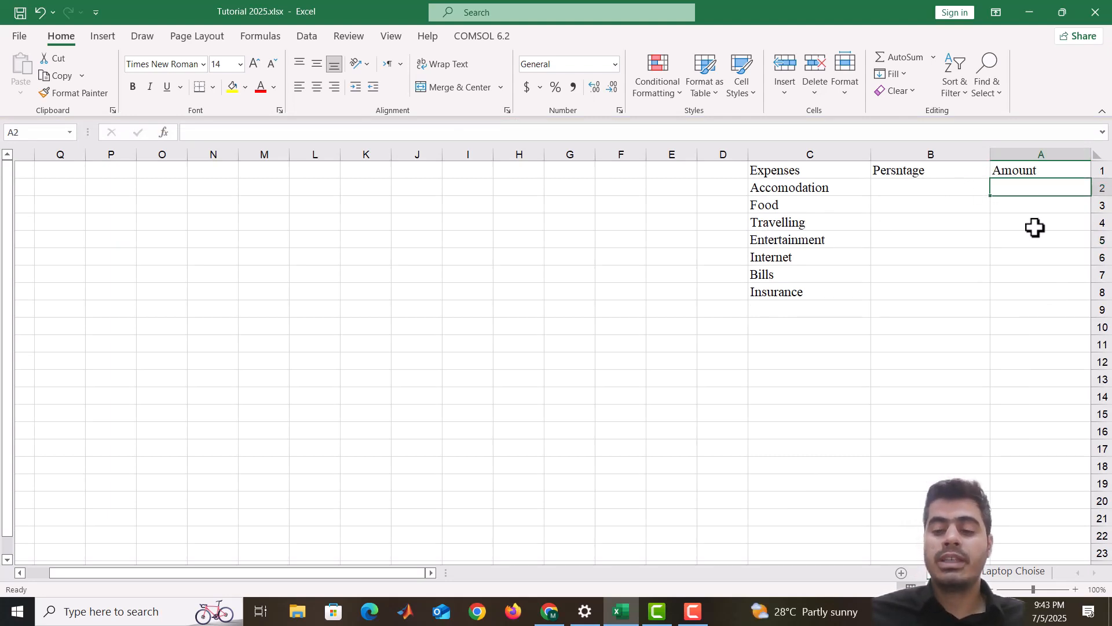
text(15)
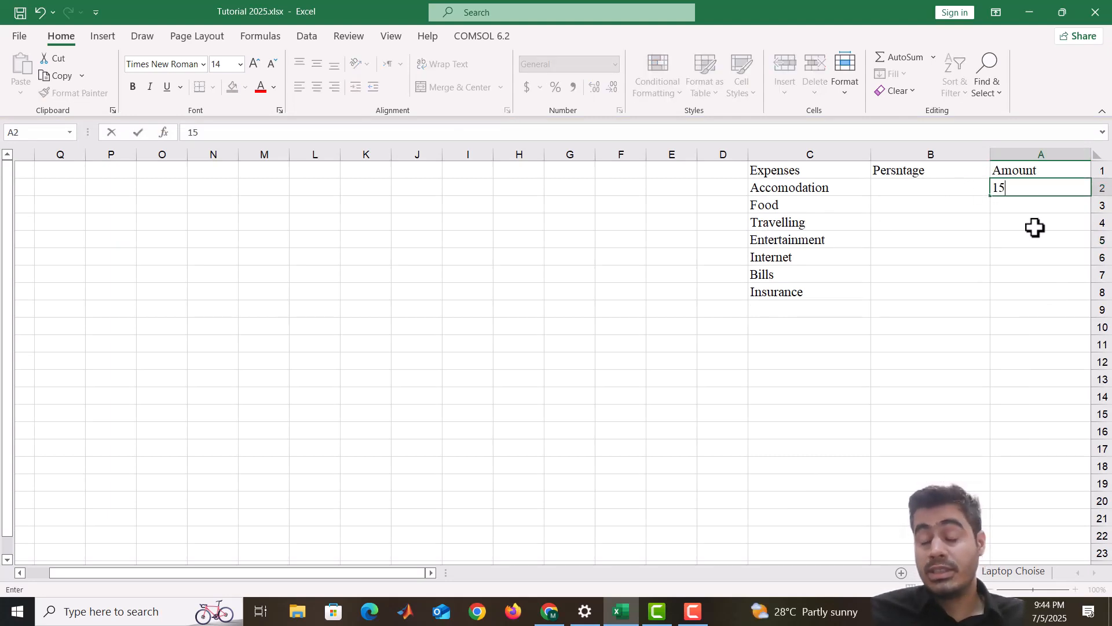
text(00)
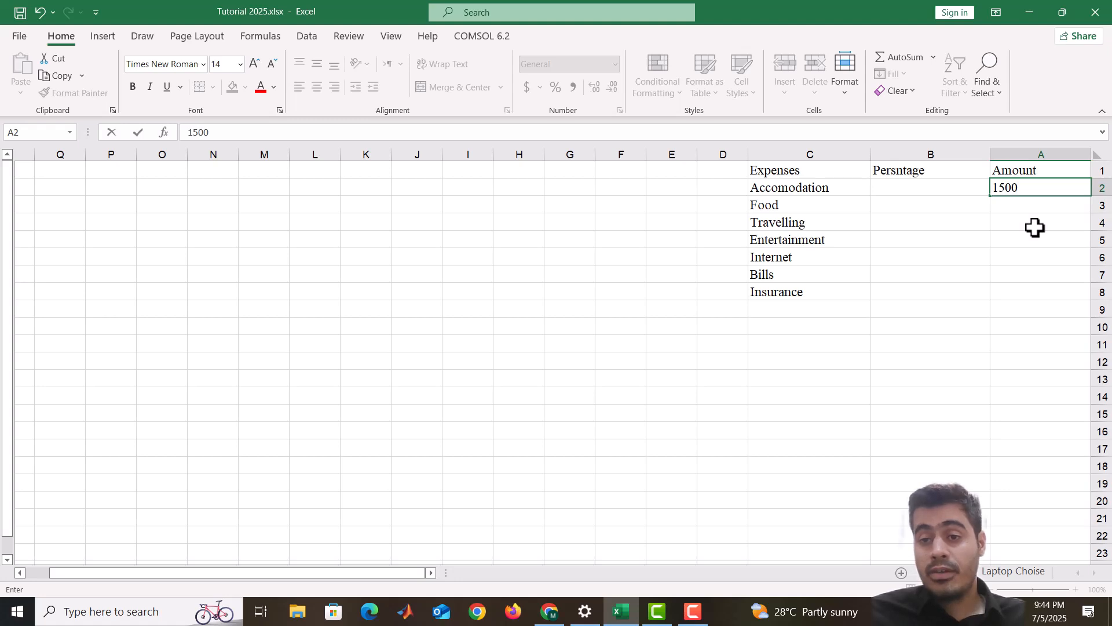
key(Return)
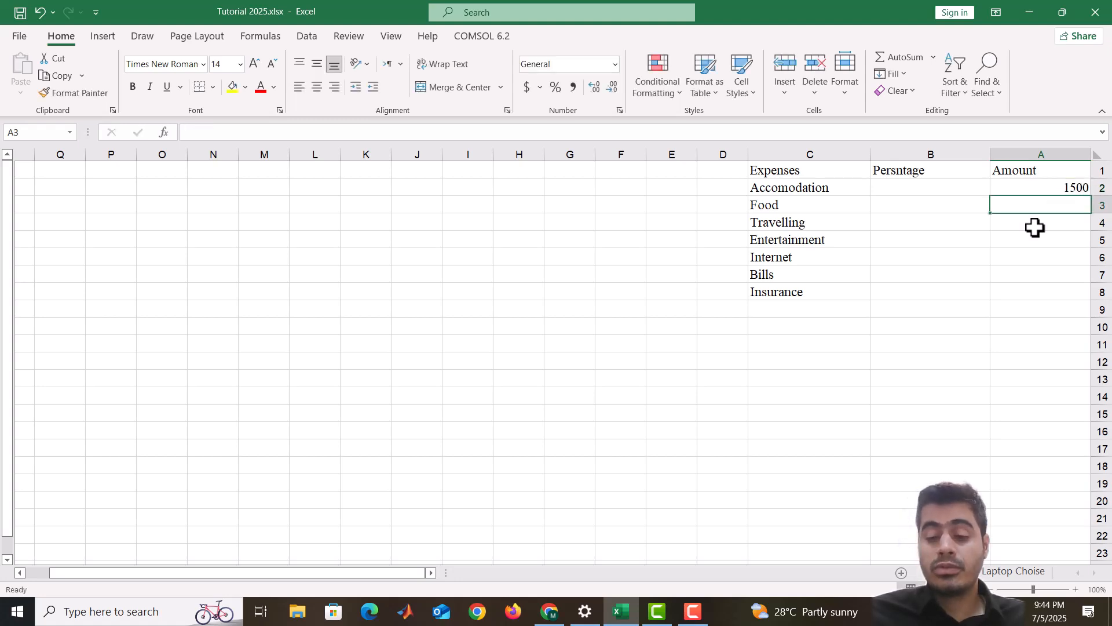
text(500)
key(Return)
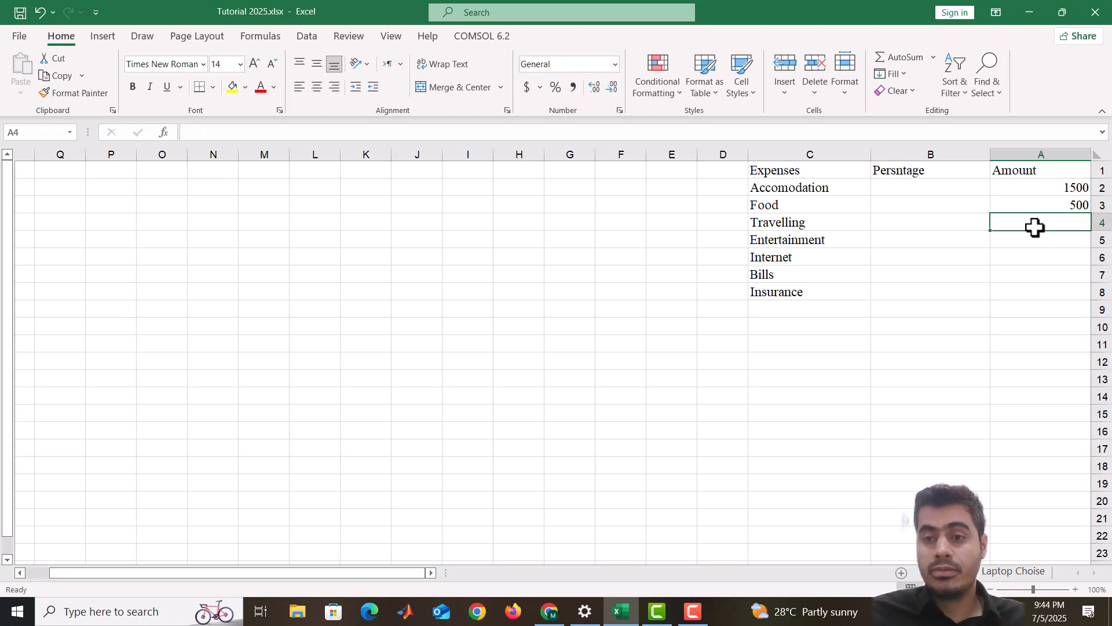
text(200)
key(Return)
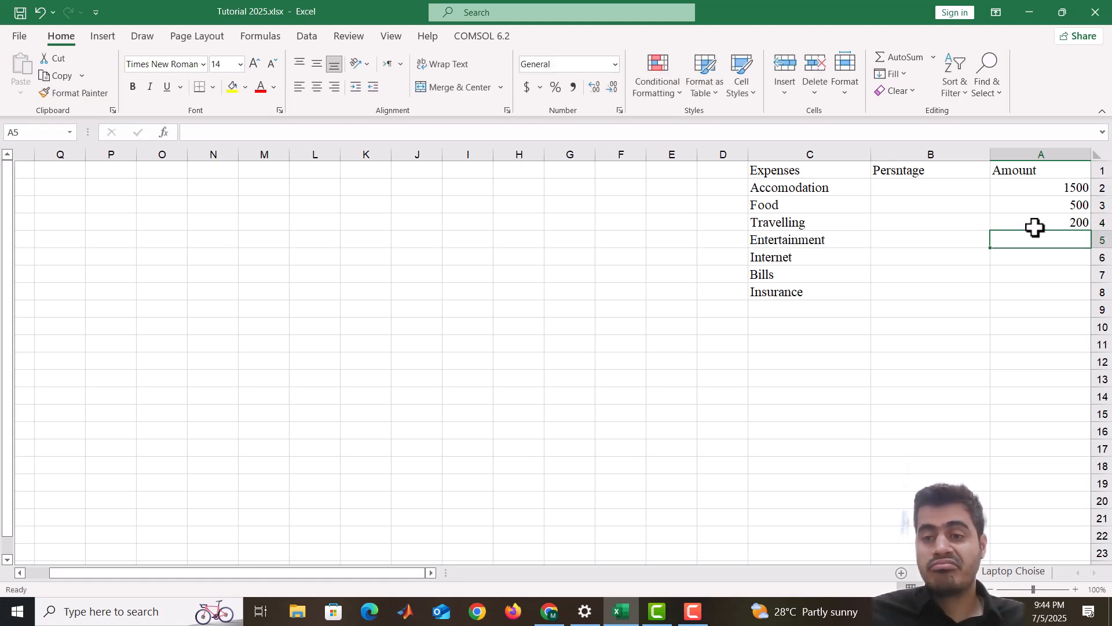
text(200)
key(Return)
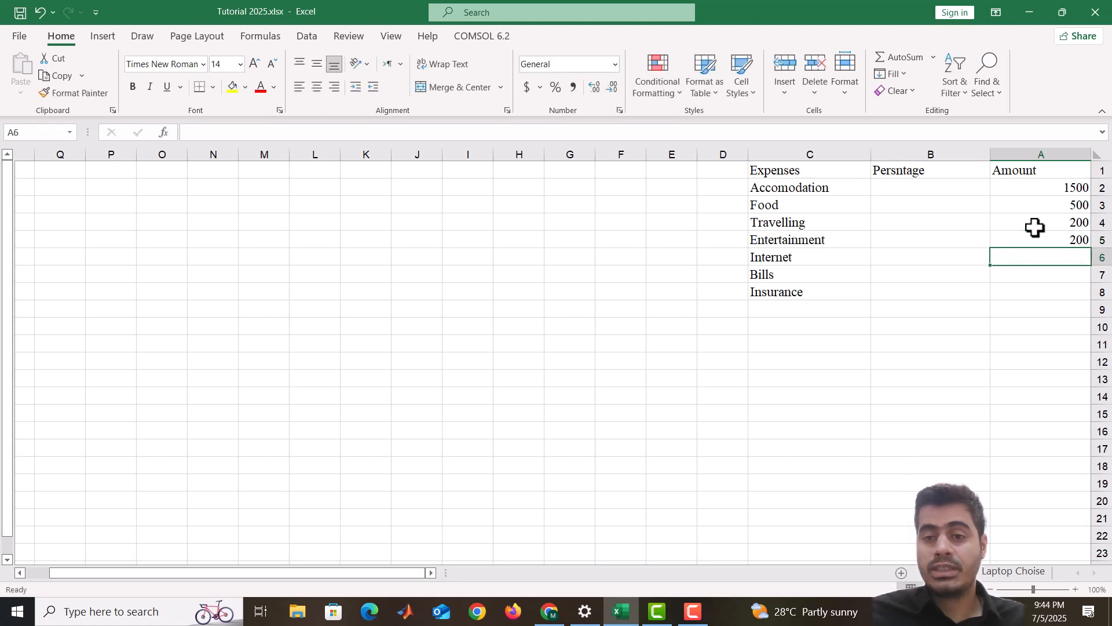
- Enter the amounts 50 for Internet, 150 for Bills and 150 for Insurance in A6:A8
text(50)
key(Return)
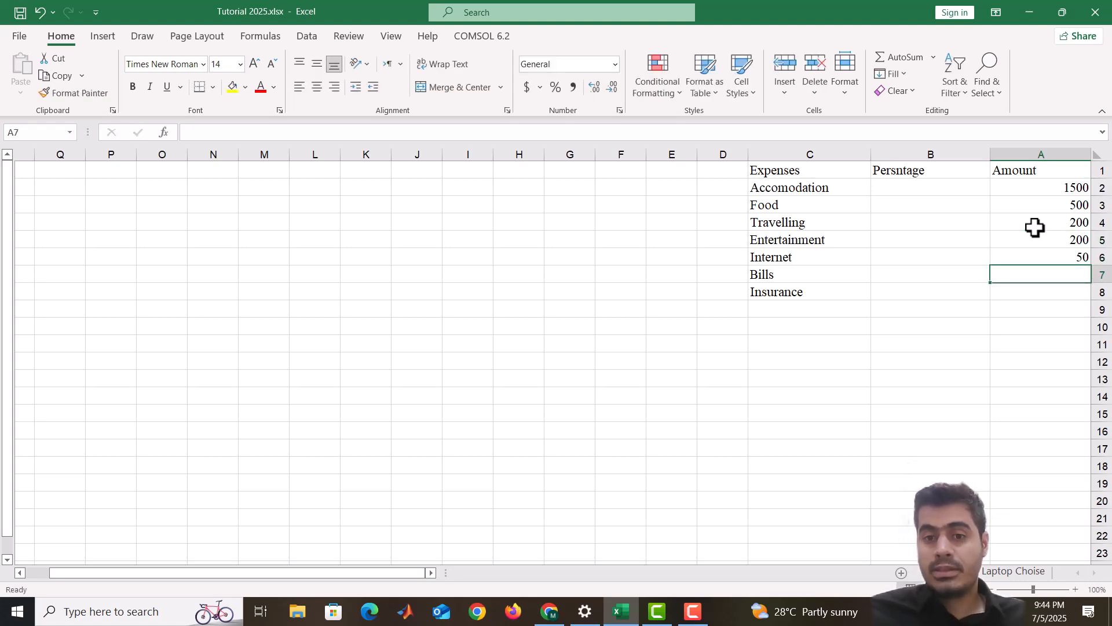
text(150)
key(Return)
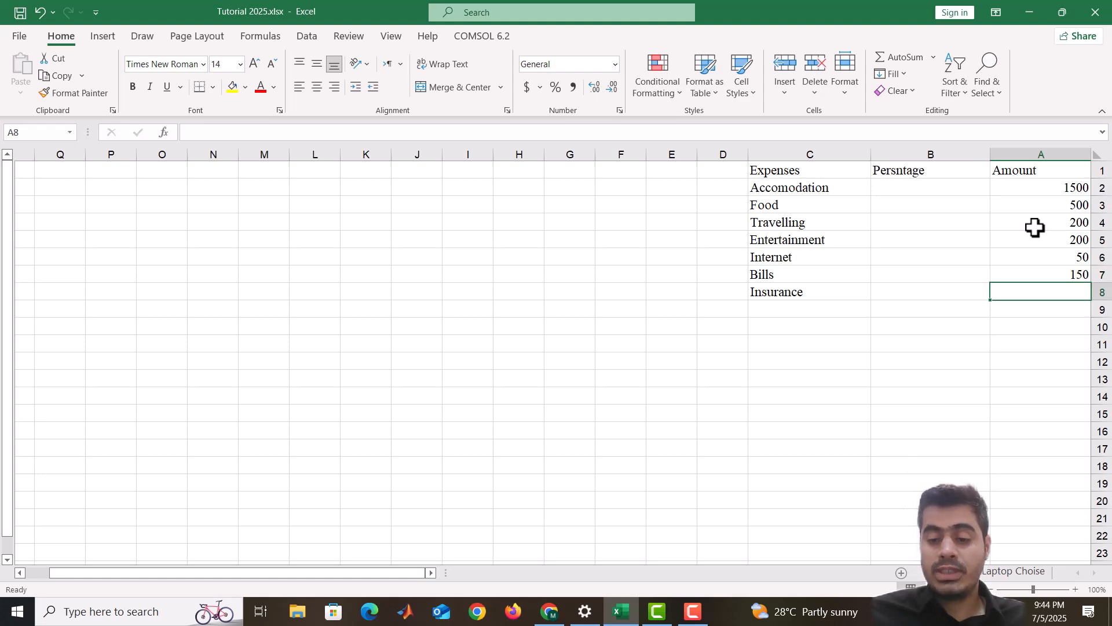
text(150)
key(Return)
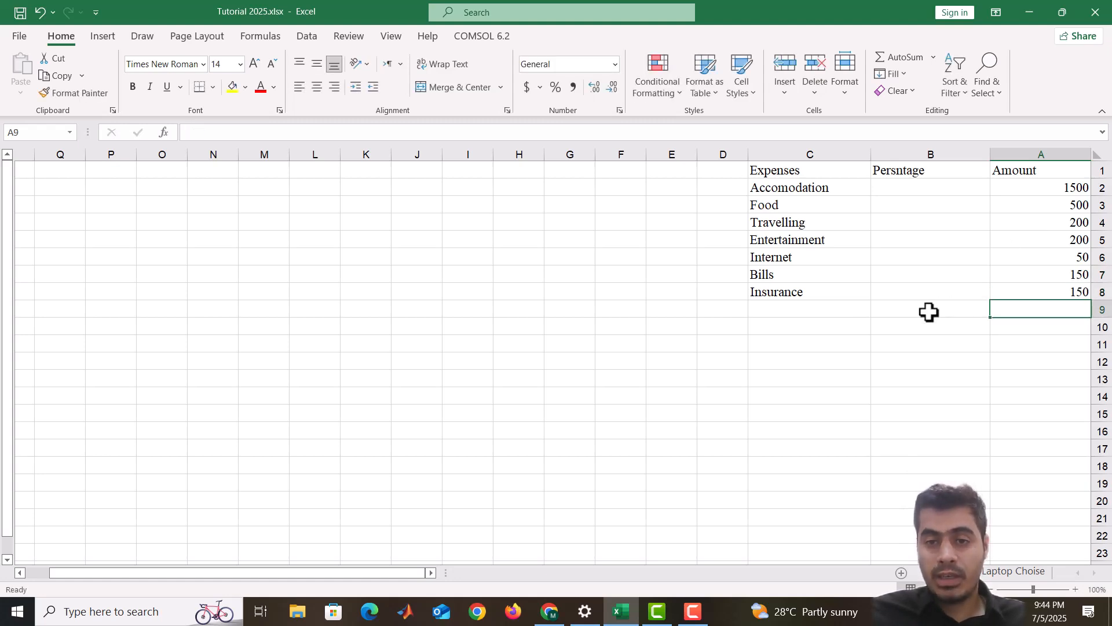
- Add the expense category "Clothes" in C9 with an amount of 100 in A9
click(847, 316)
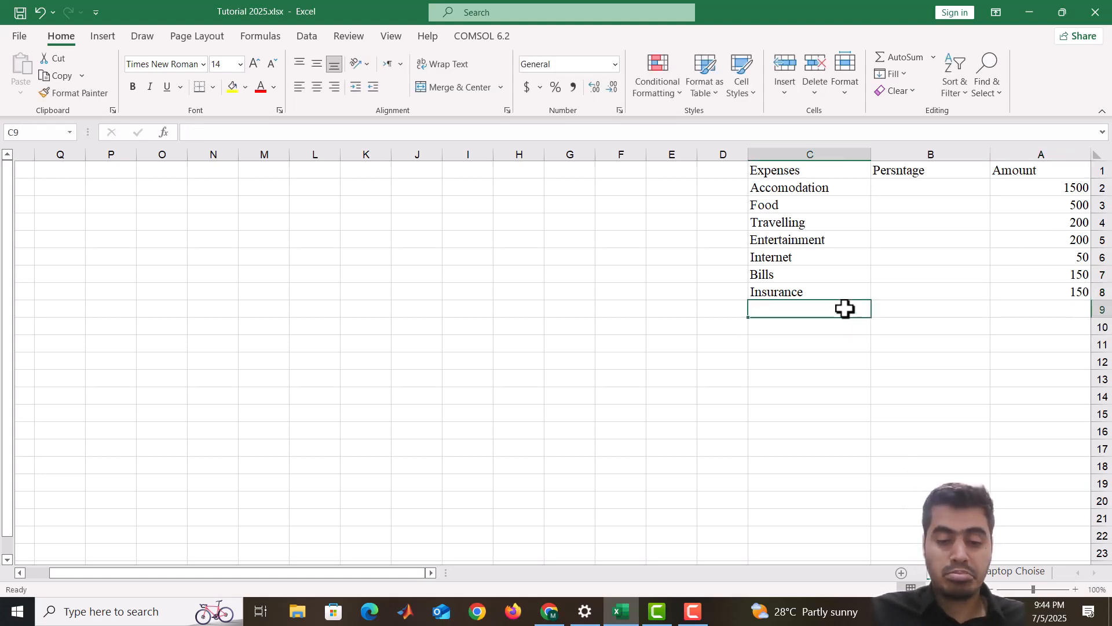
text(Clothes)
key(Return)
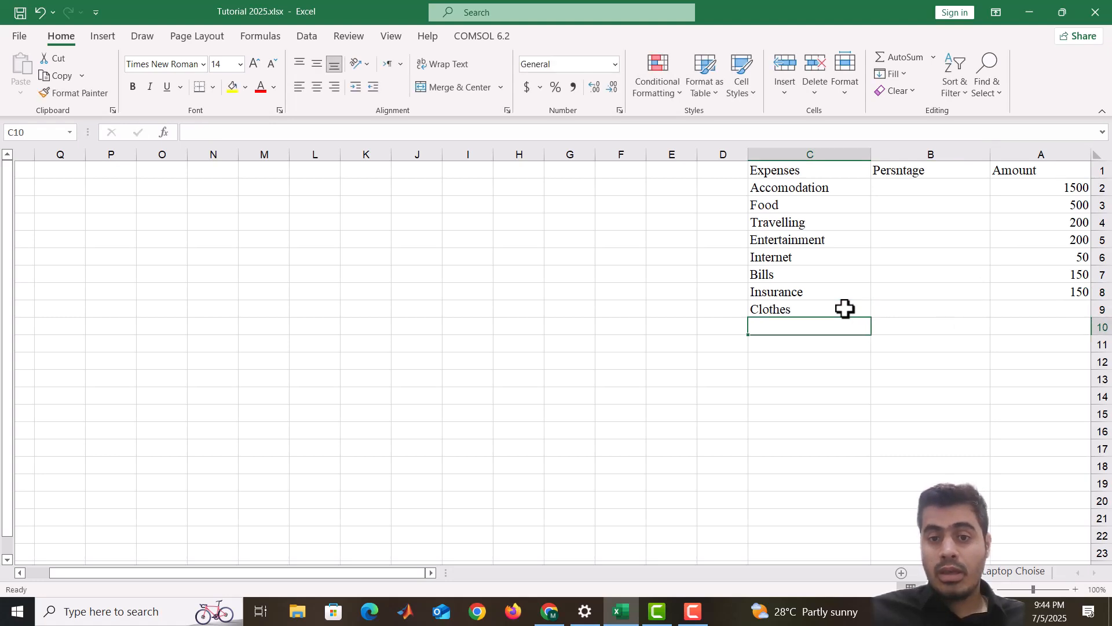
click(1020, 313)
text(20)
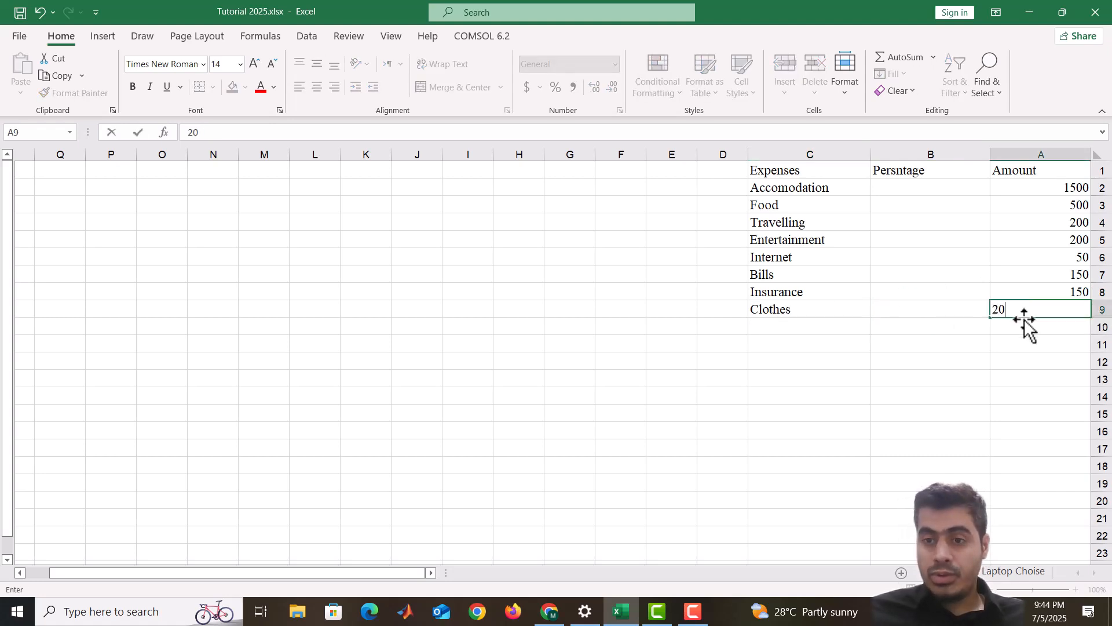
key(BackSpace)
key(BackSpace)
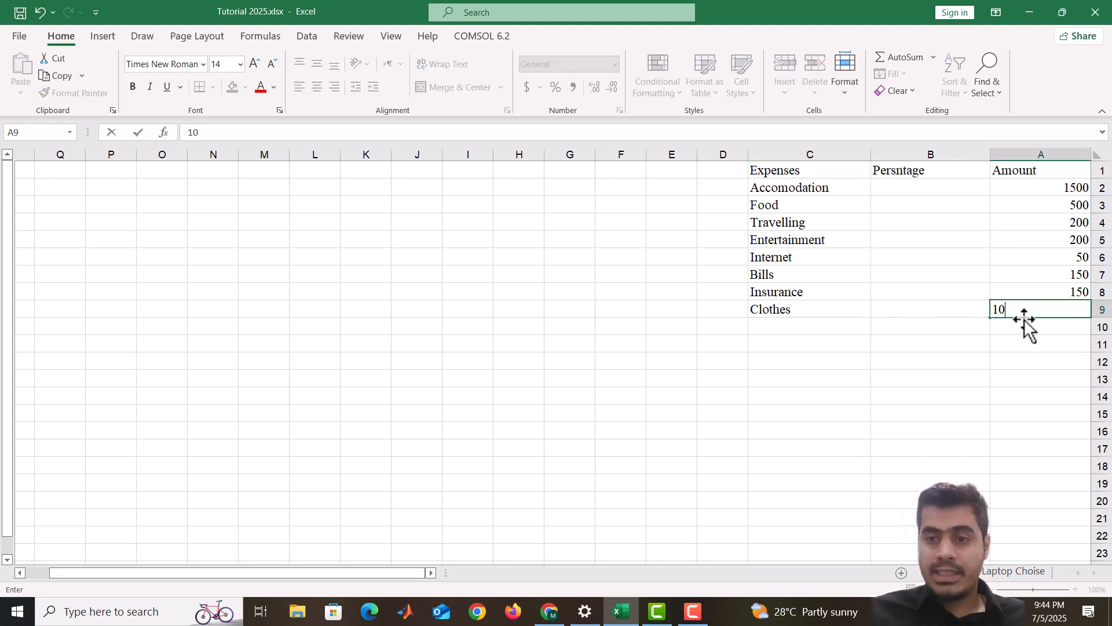
key(Return)
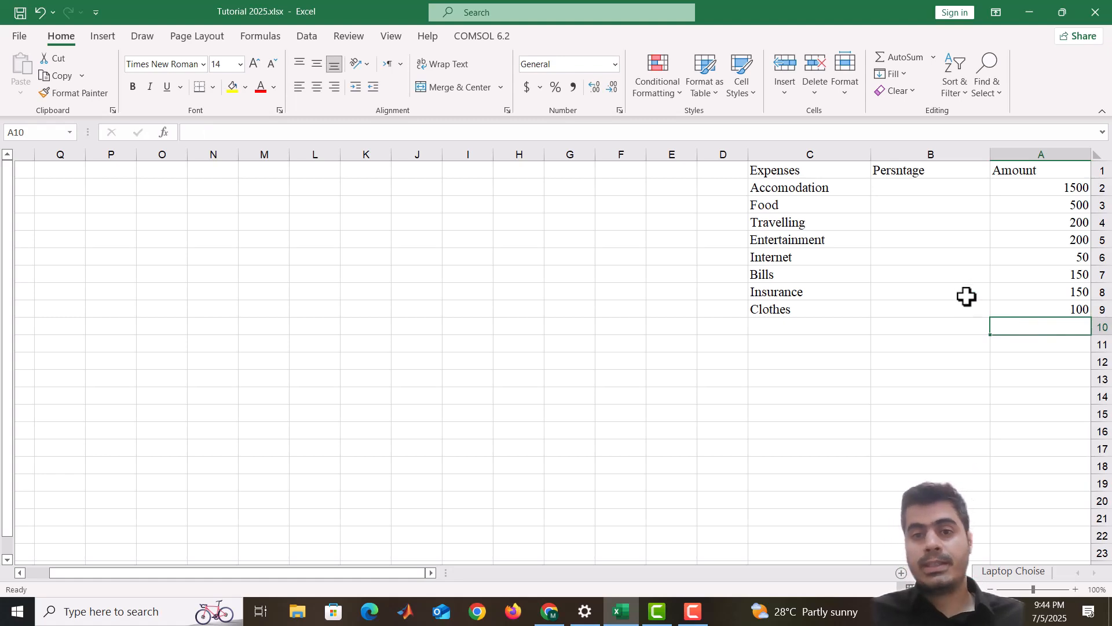
- Center the contents of the expenses table C1:A9 horizontally and vertically
click(809, 172)
drag(808, 171, 1037, 312)
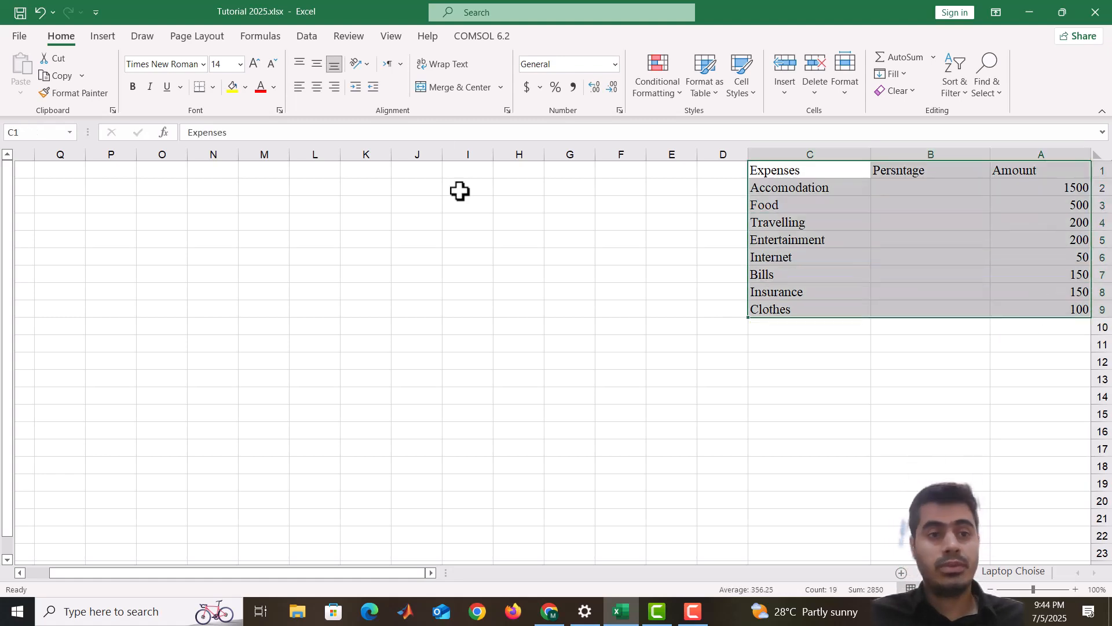
click(316, 87)
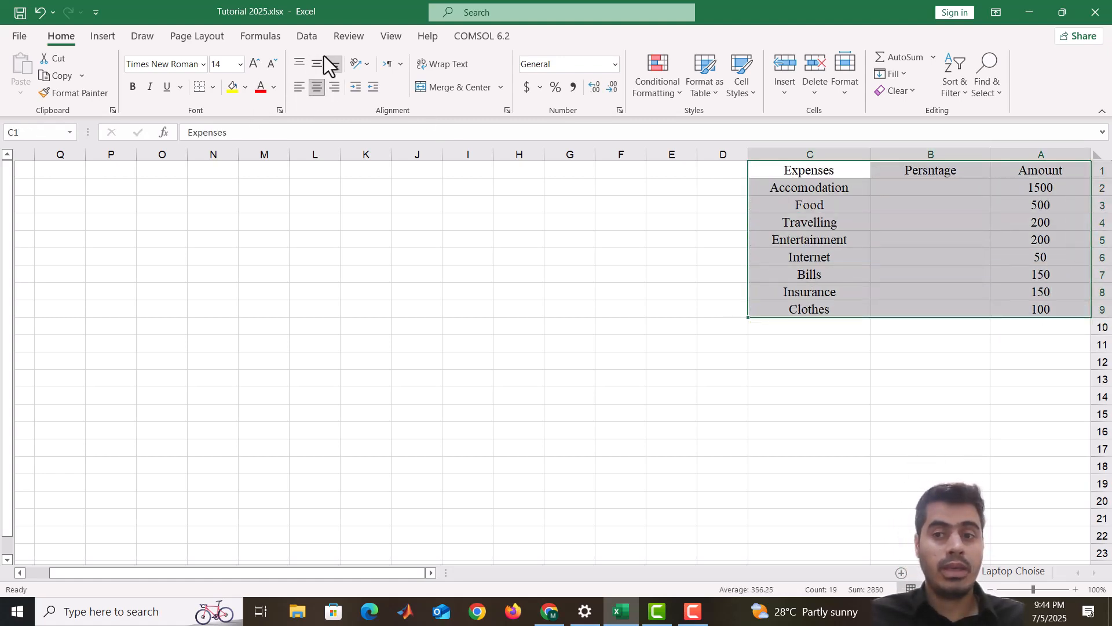
click(317, 64)
click(809, 292)
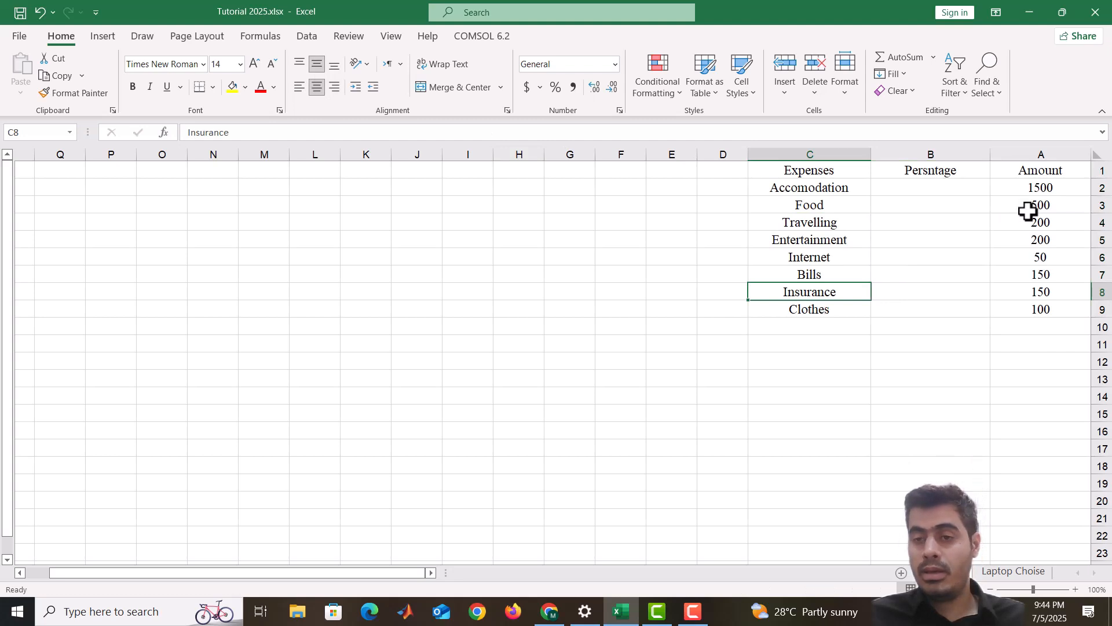
- Format the expense amounts in A2:A9 as Currency
drag(1042, 189, 1040, 310)
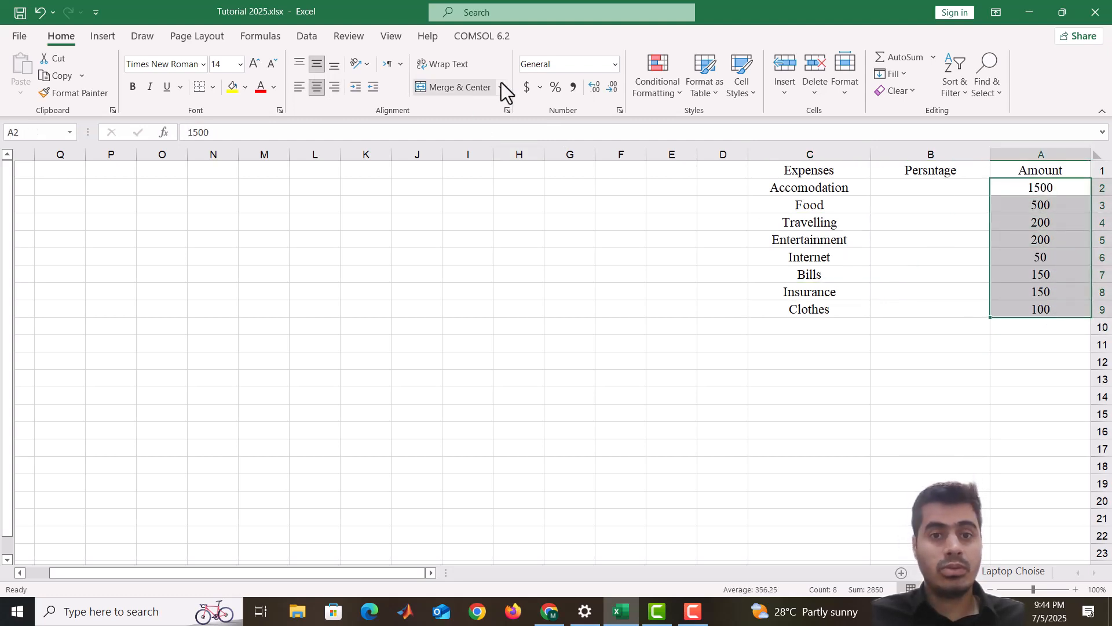
click(615, 63)
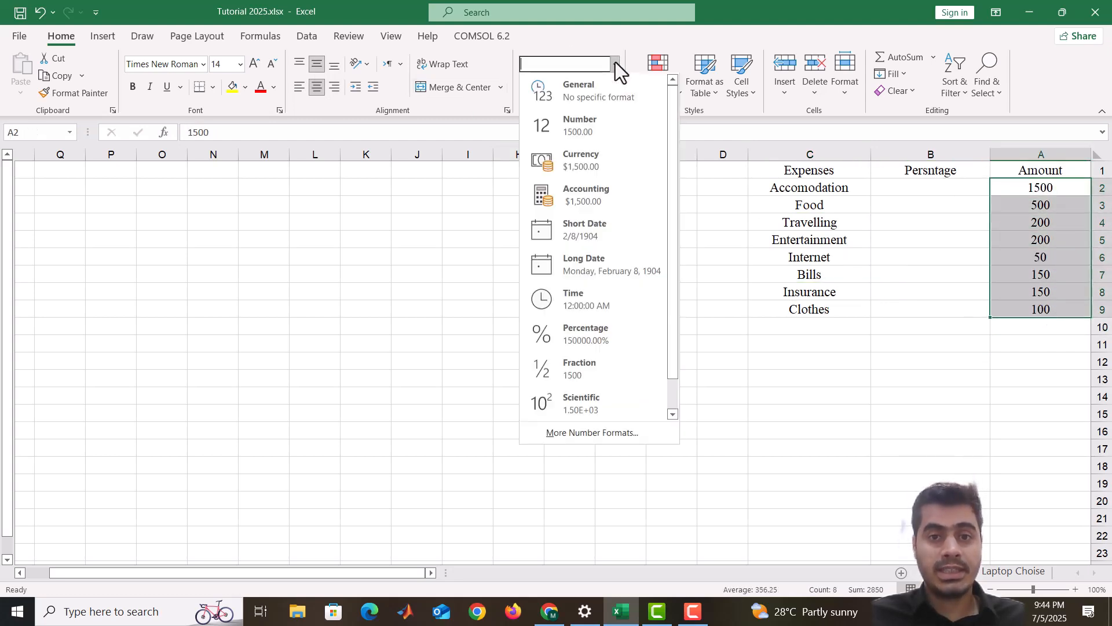
click(594, 172)
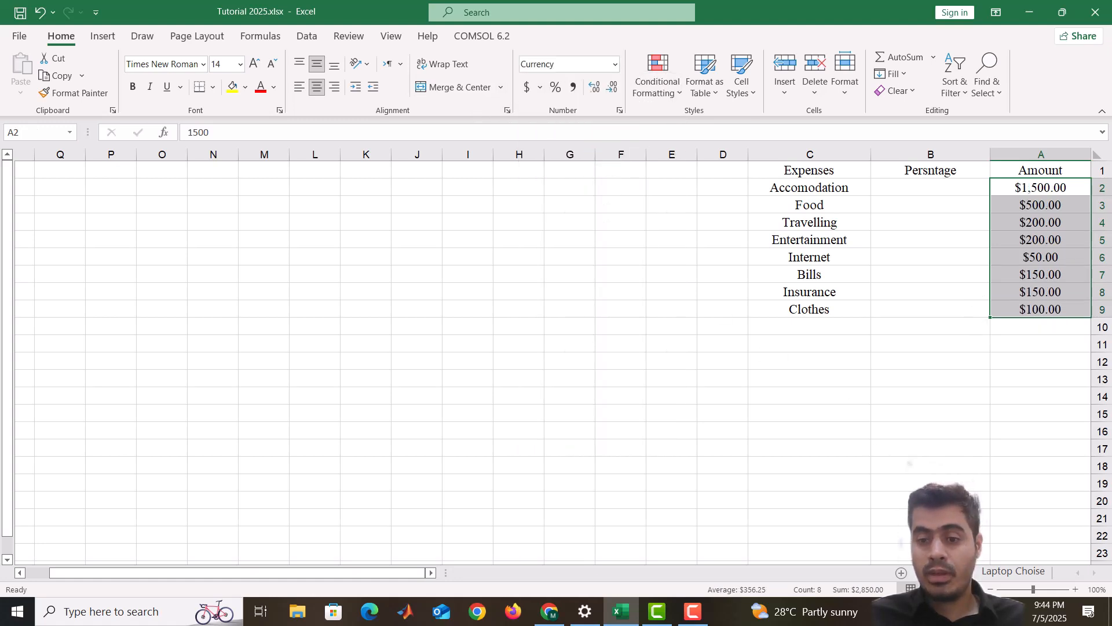
- Rename the expenses sheet
double_click(946, 562)
double_click(945, 572)
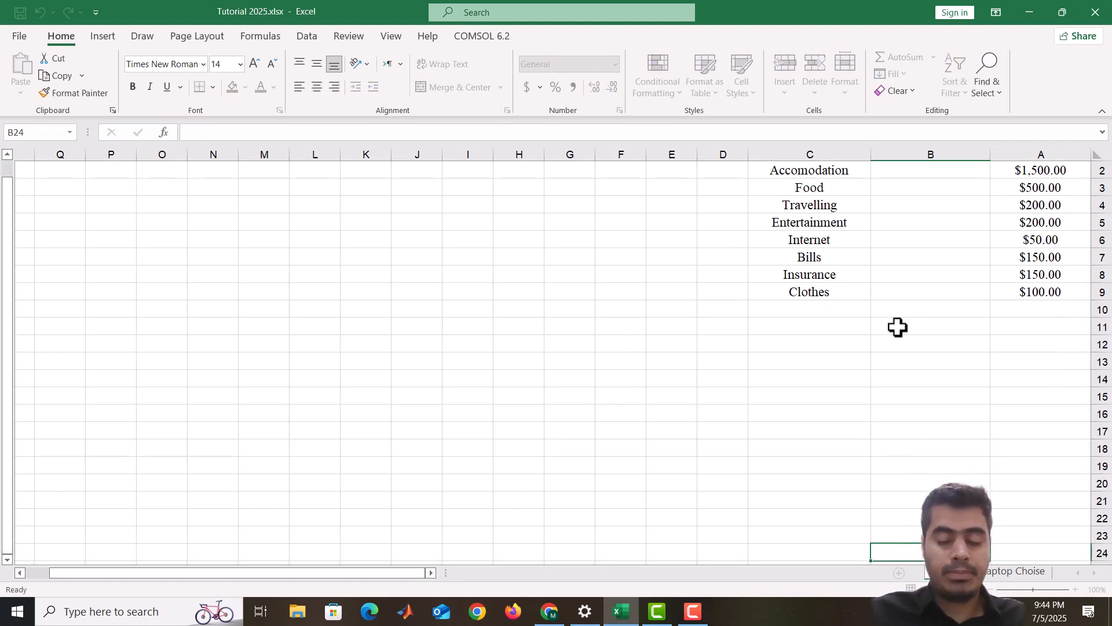
key(Return)
scroll(941, 293, up, 1)
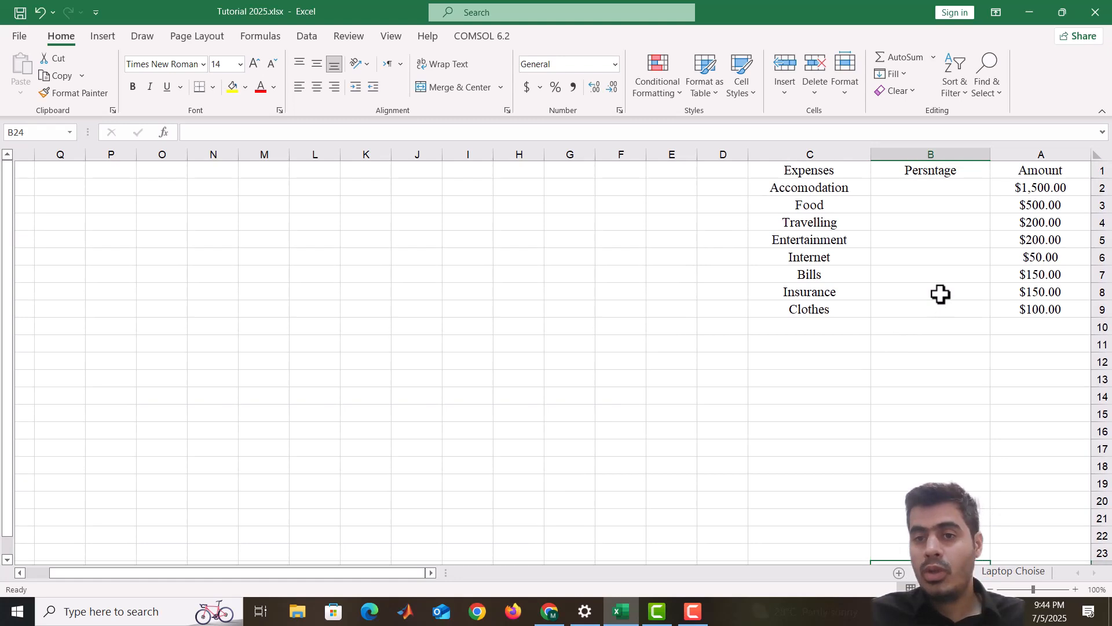
- Correct the column header in B1 to "Persentage"
click(933, 203)
double_click(928, 170)
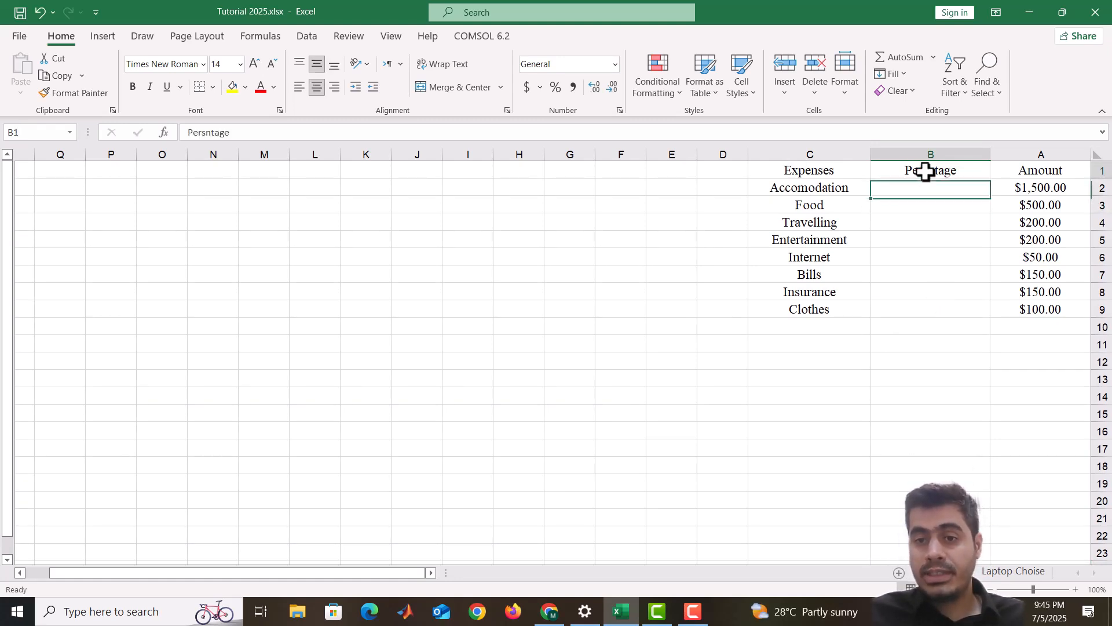
text(e)
click(926, 255)
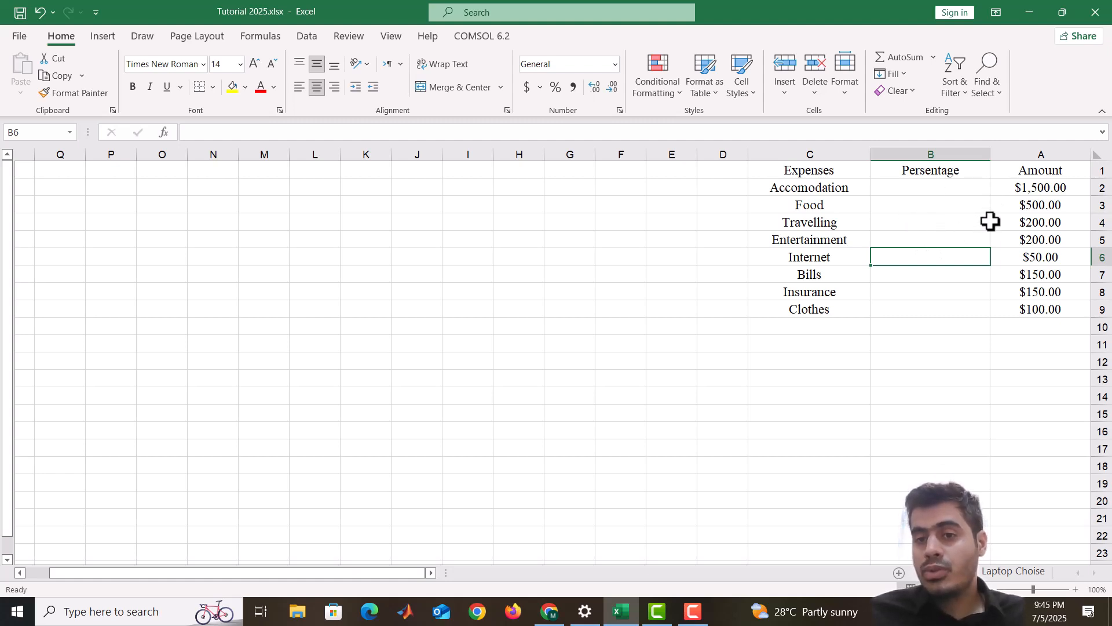
click(981, 188)
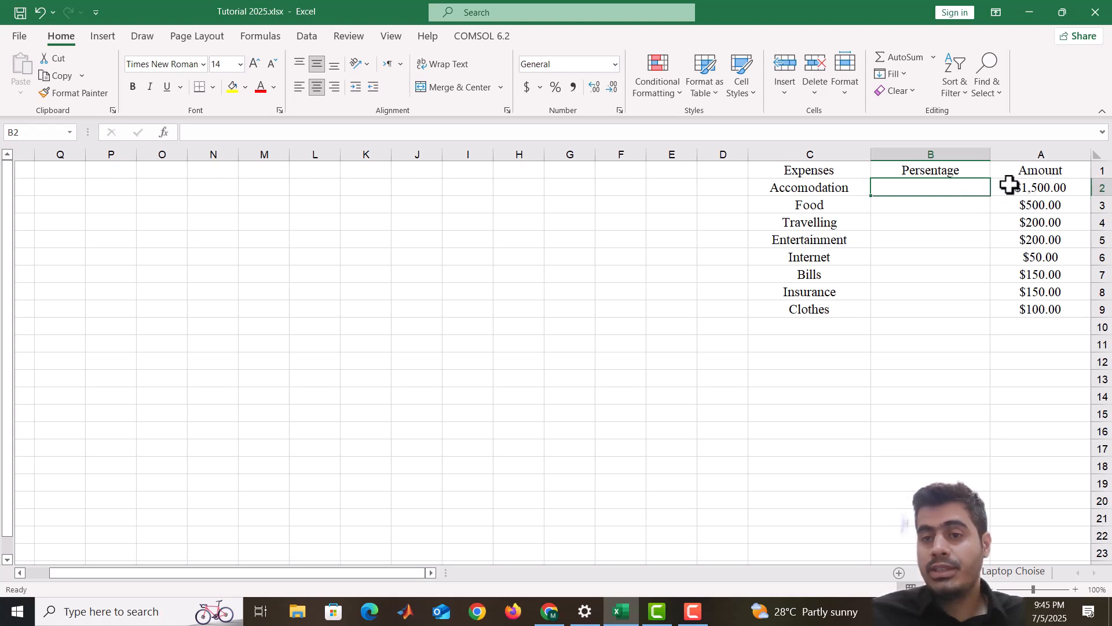
- Add a "Total" label in C10 below Clothes, centered horizontally and vertically
click(834, 327)
text(T)
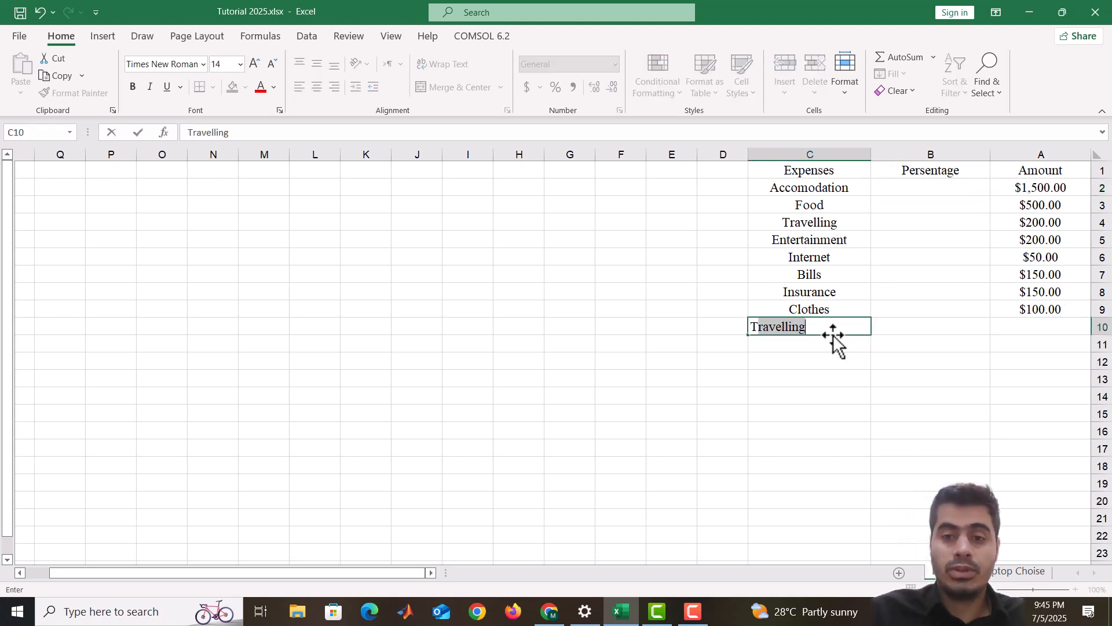
text(otal)
key(Return)
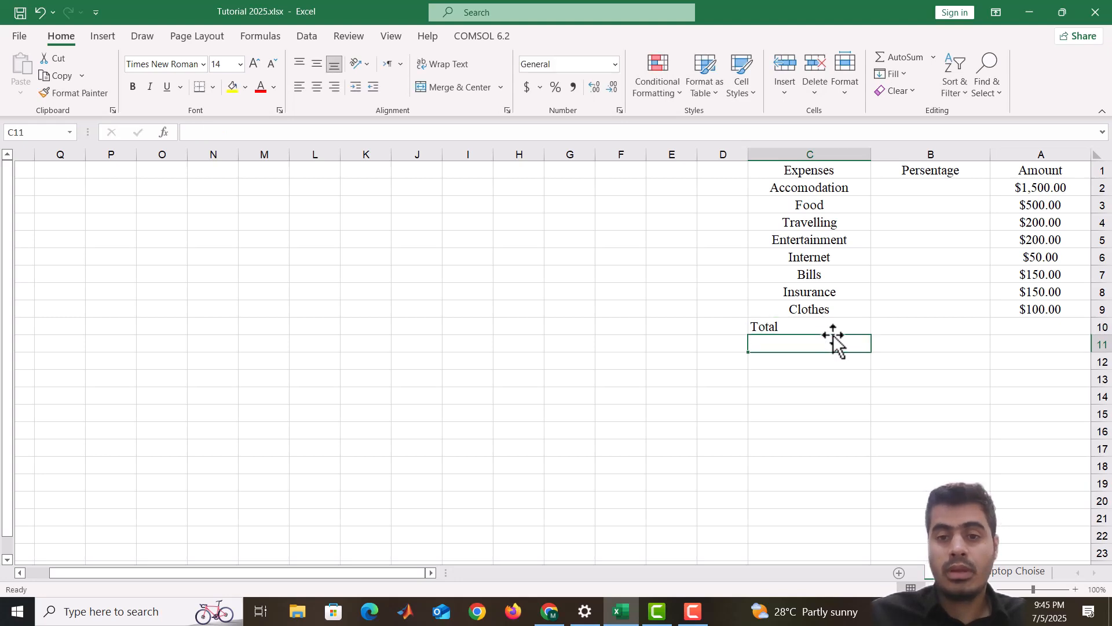
click(811, 330)
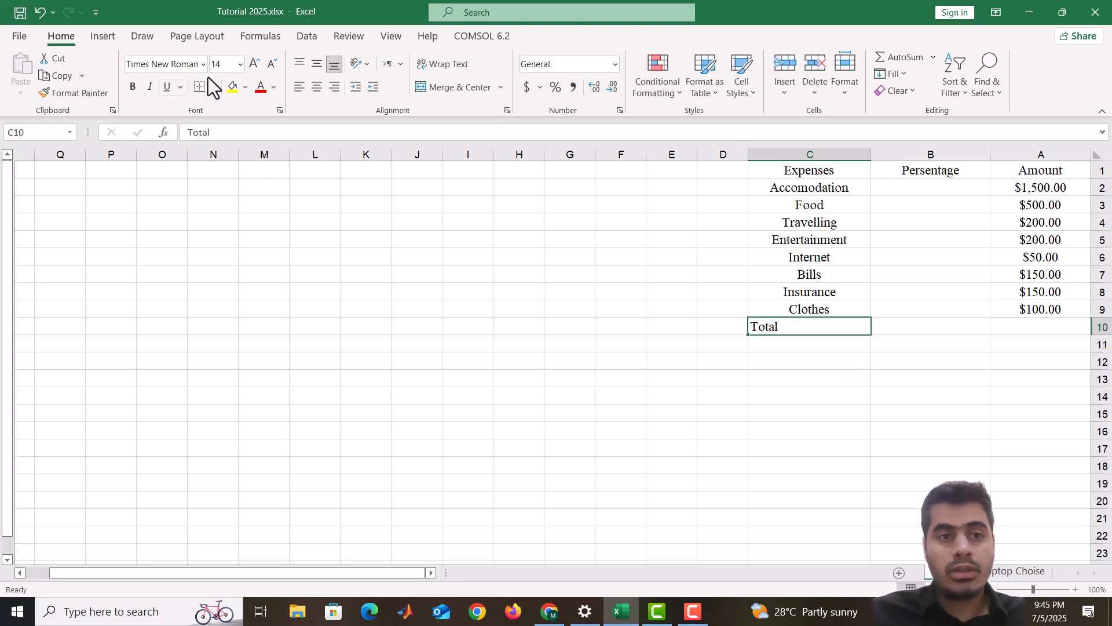
click(318, 87)
click(316, 67)
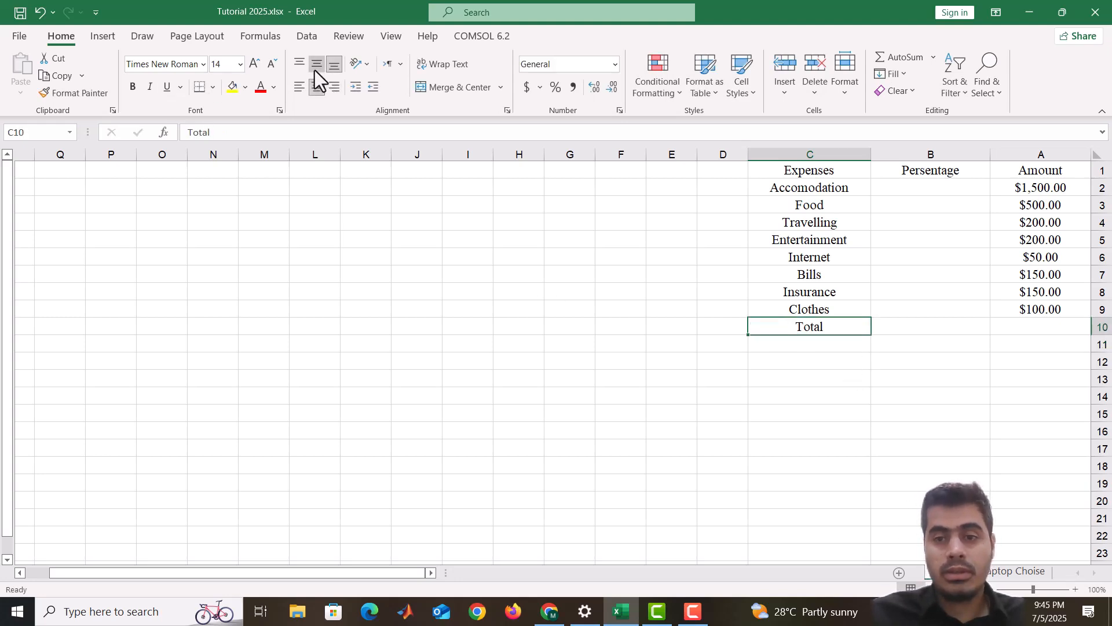
- Total the expense amounts in A10 with the formula =SUM(A2:A9)
click(936, 308)
click(927, 329)
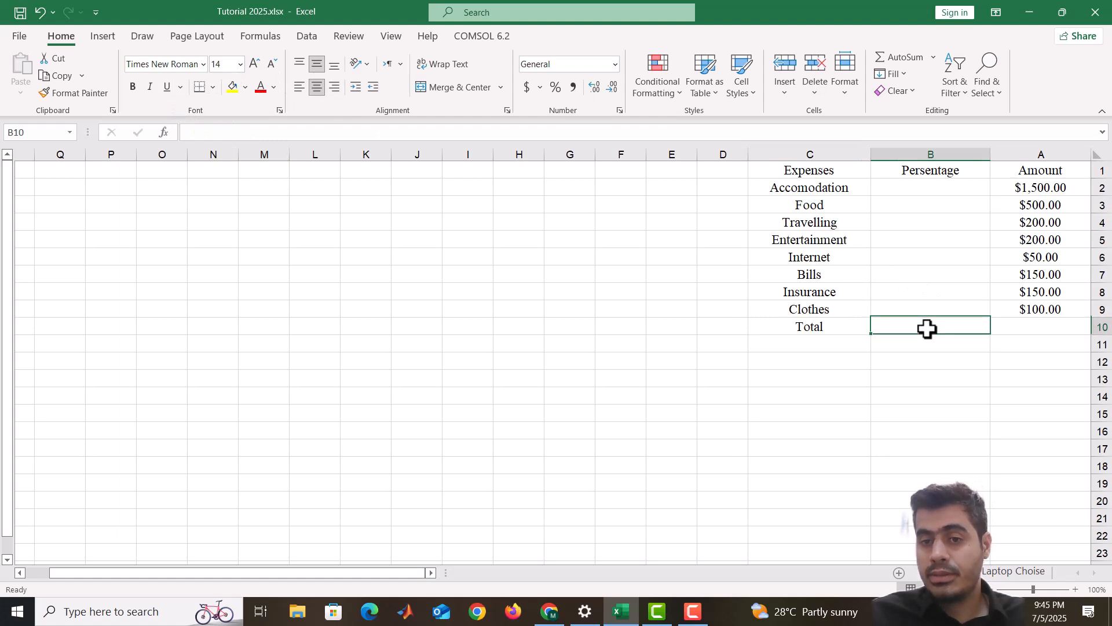
click(1057, 328)
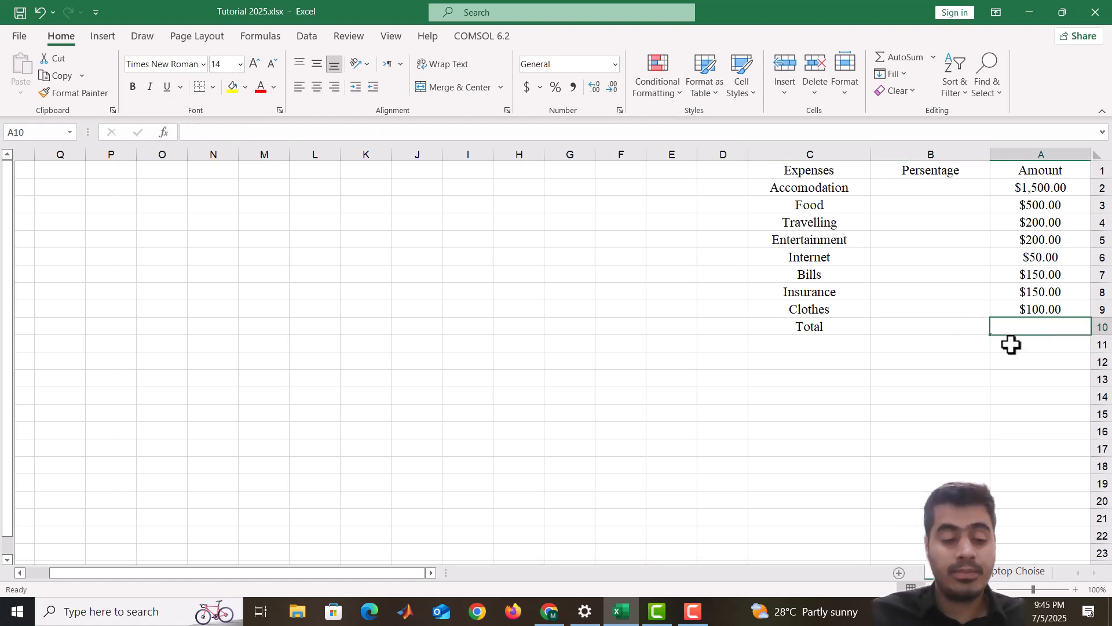
text(-)
key(BackSpace)
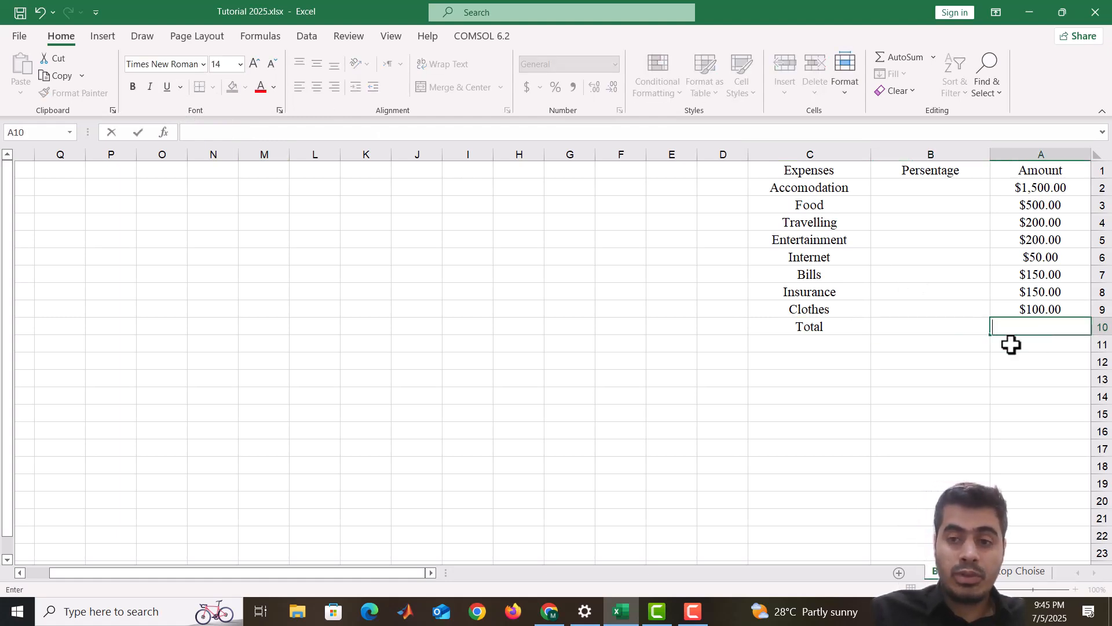
text(=)
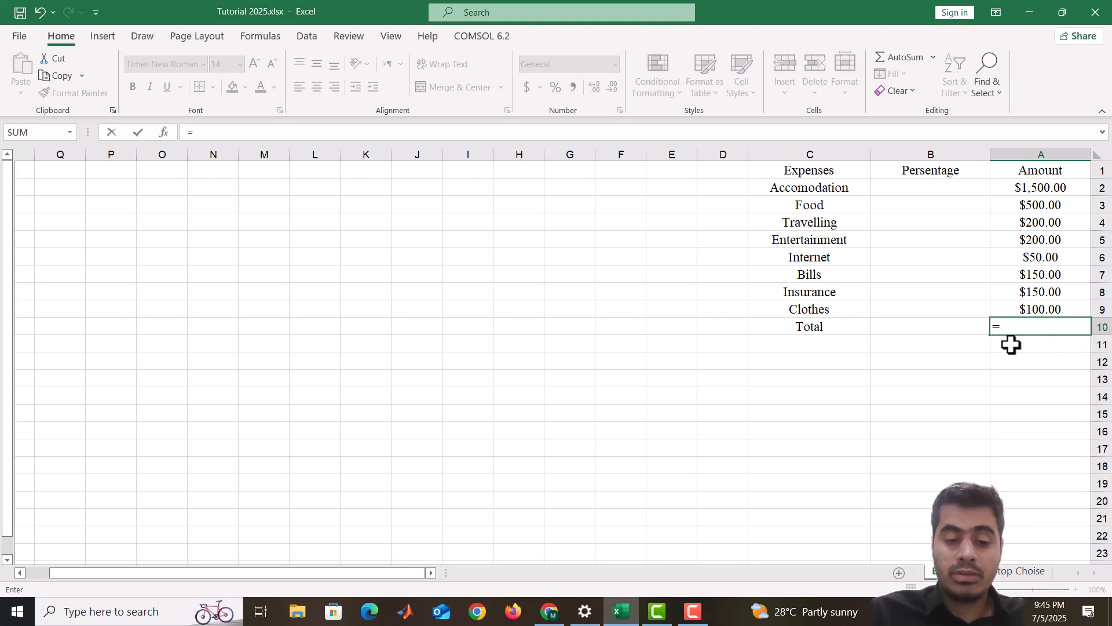
text(sum)
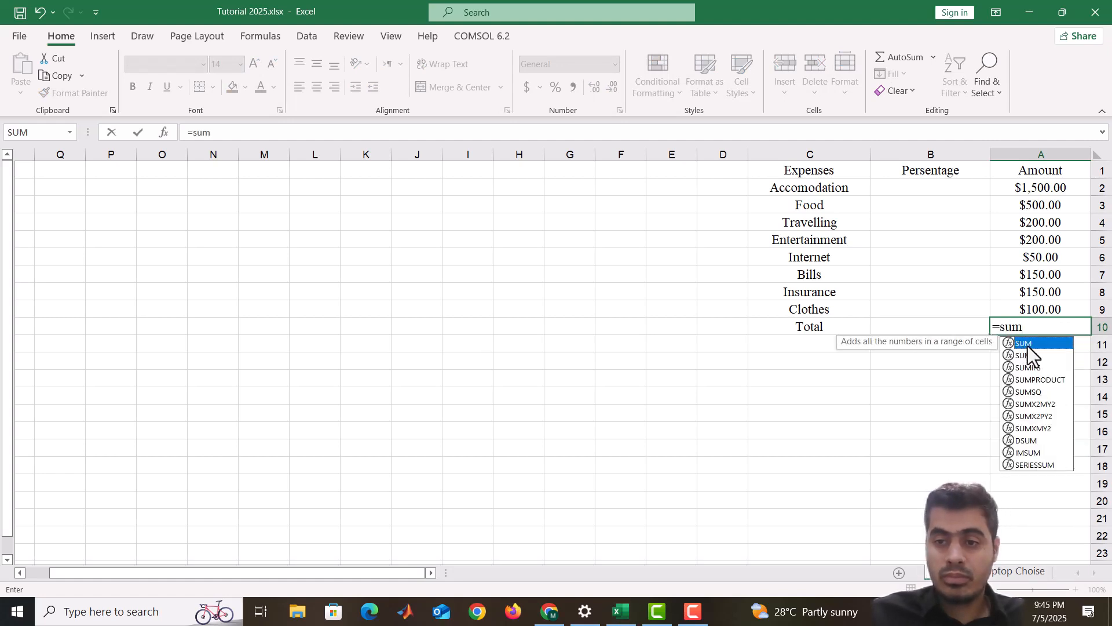
text(()
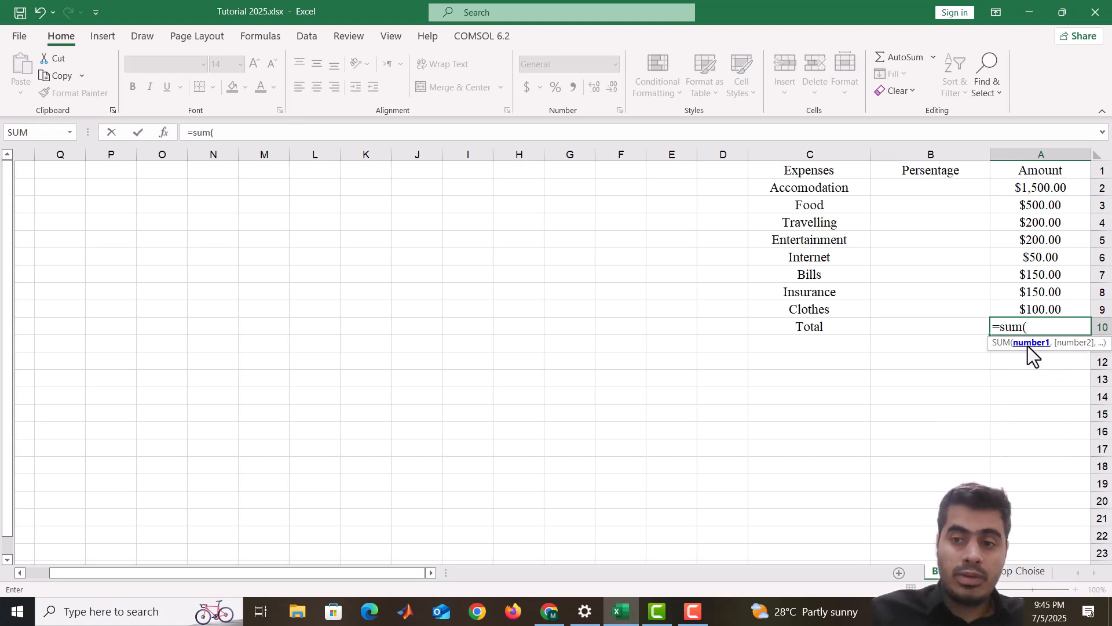
drag(1047, 187, 1041, 303)
text())
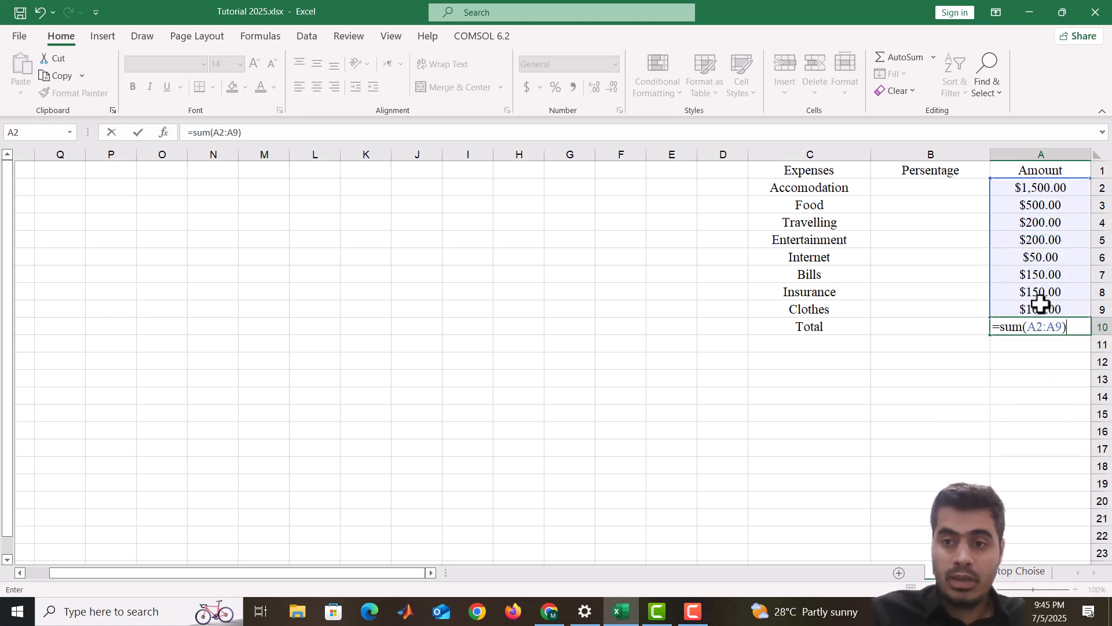
key(Return)
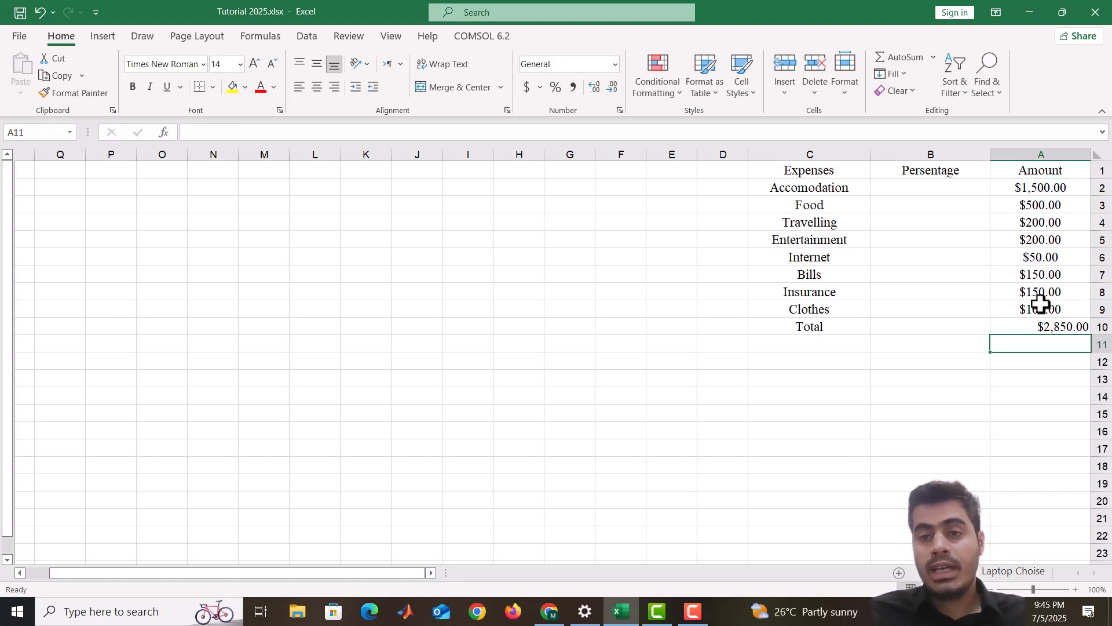
- Enter the formula =A2/A10 for Accomodation's share in B2 and fill it down to B9
click(948, 189)
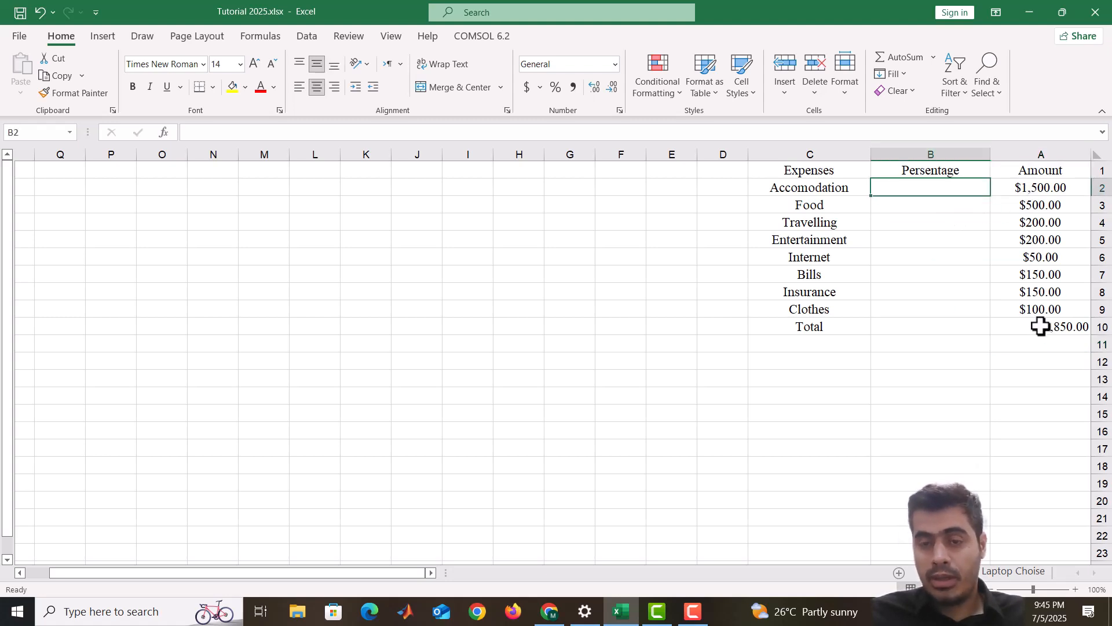
text(=)
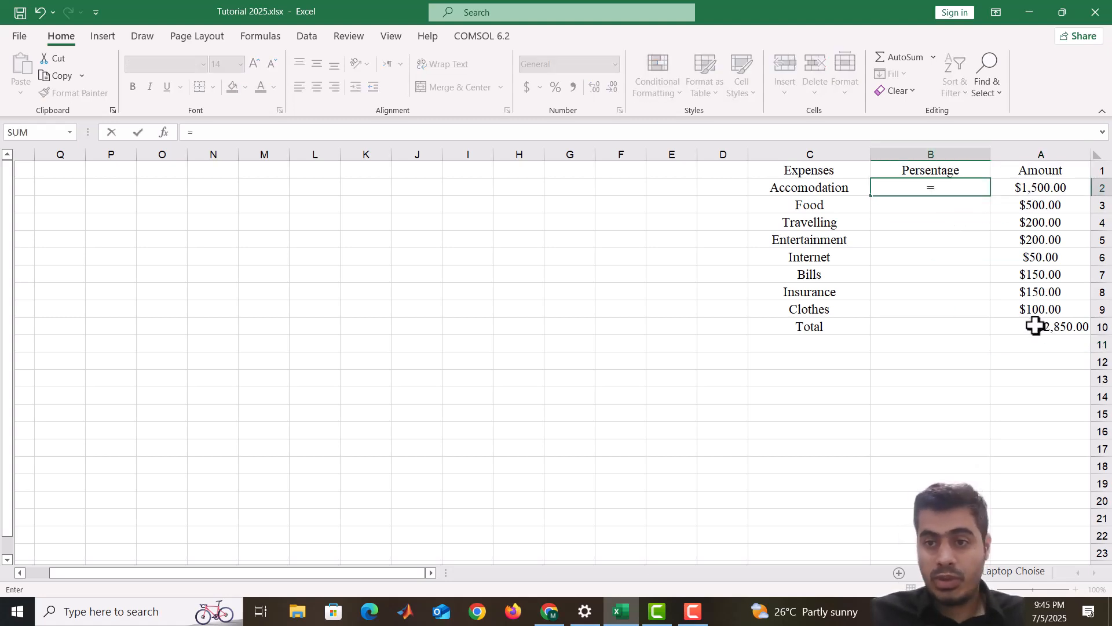
click(1035, 186)
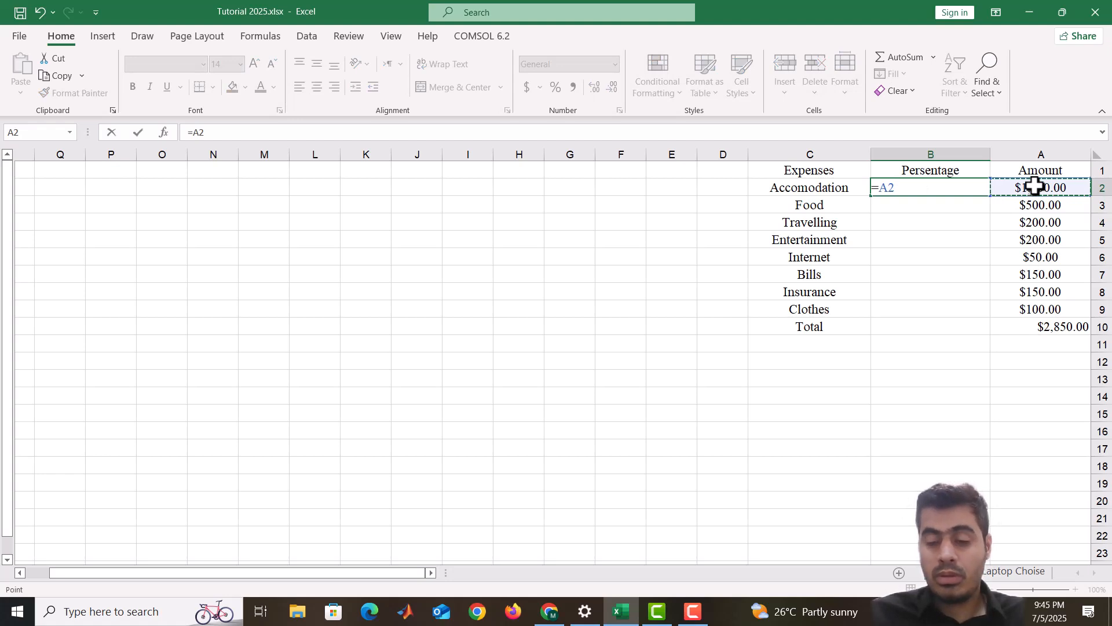
text(/)
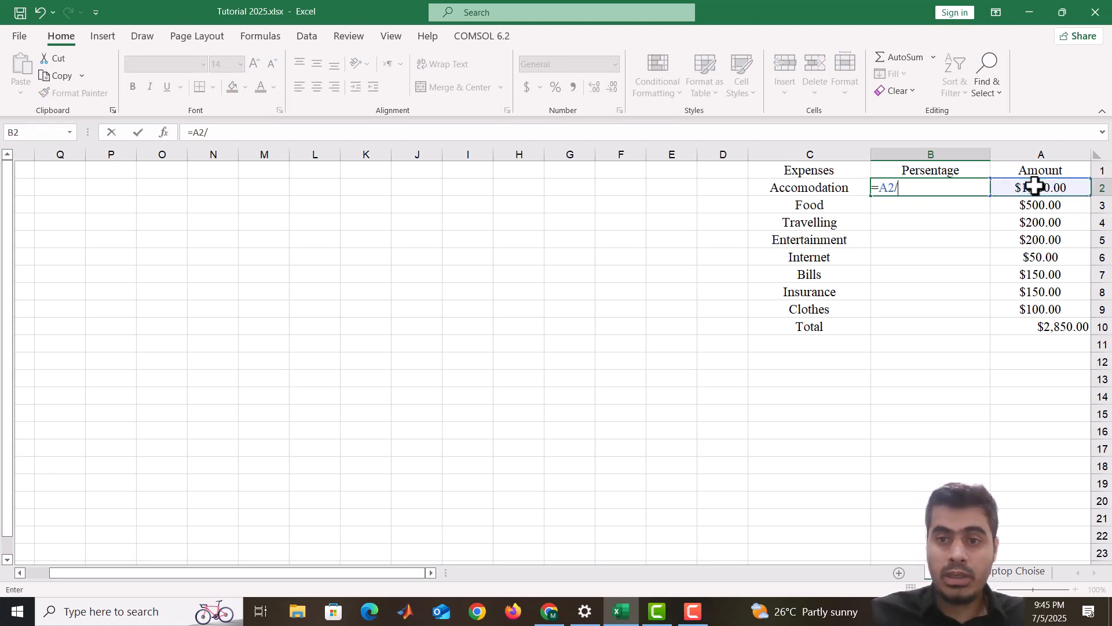
click(1062, 327)
key(Return)
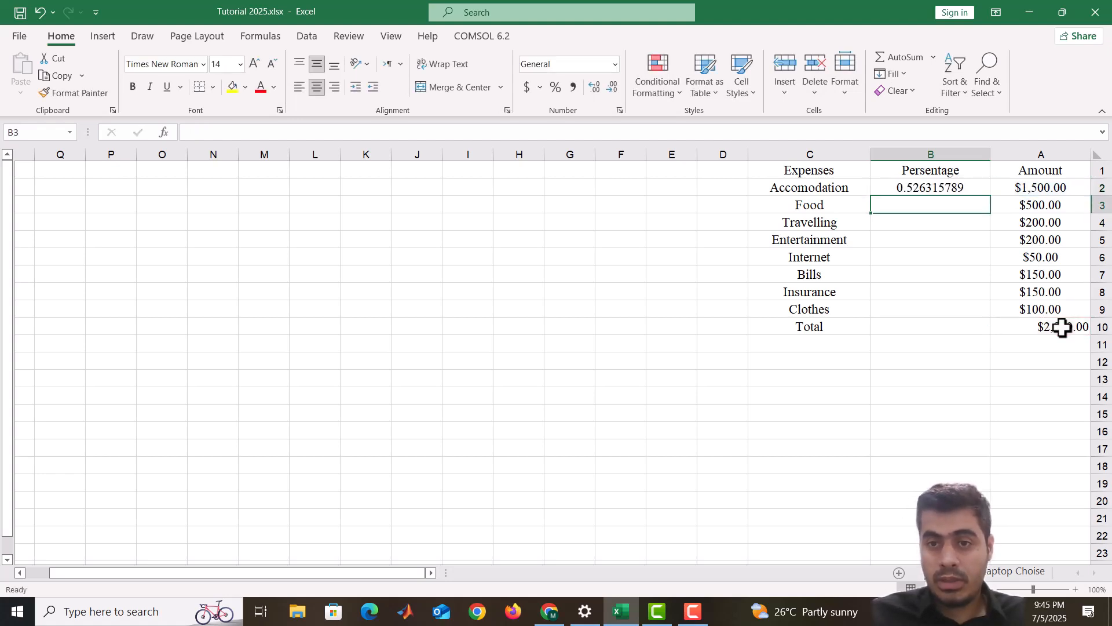
click(974, 191)
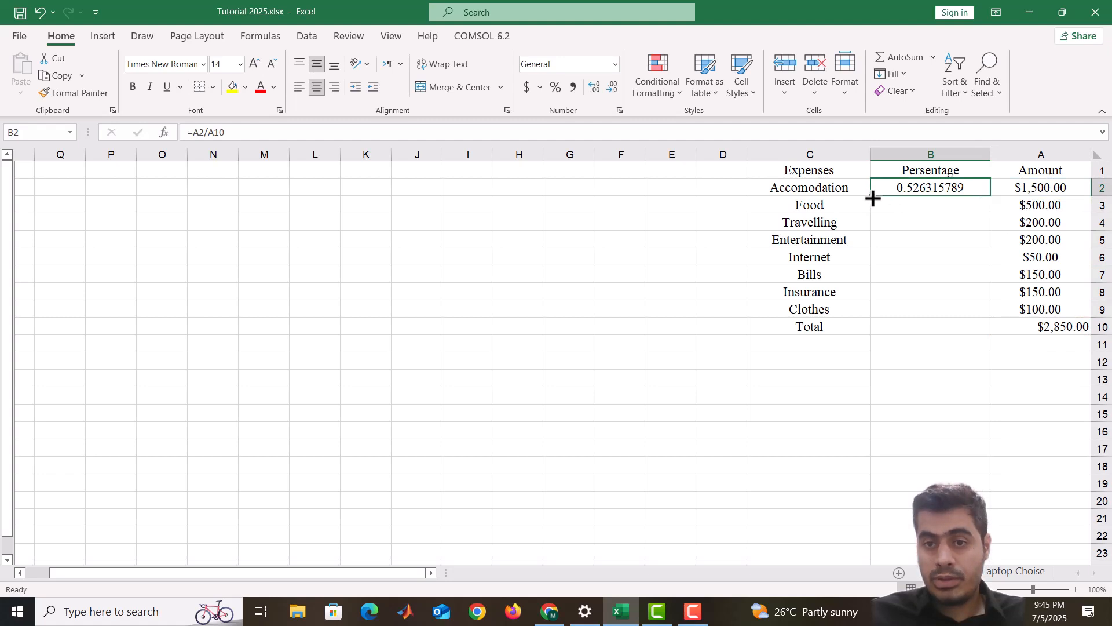
drag(873, 198, 857, 322)
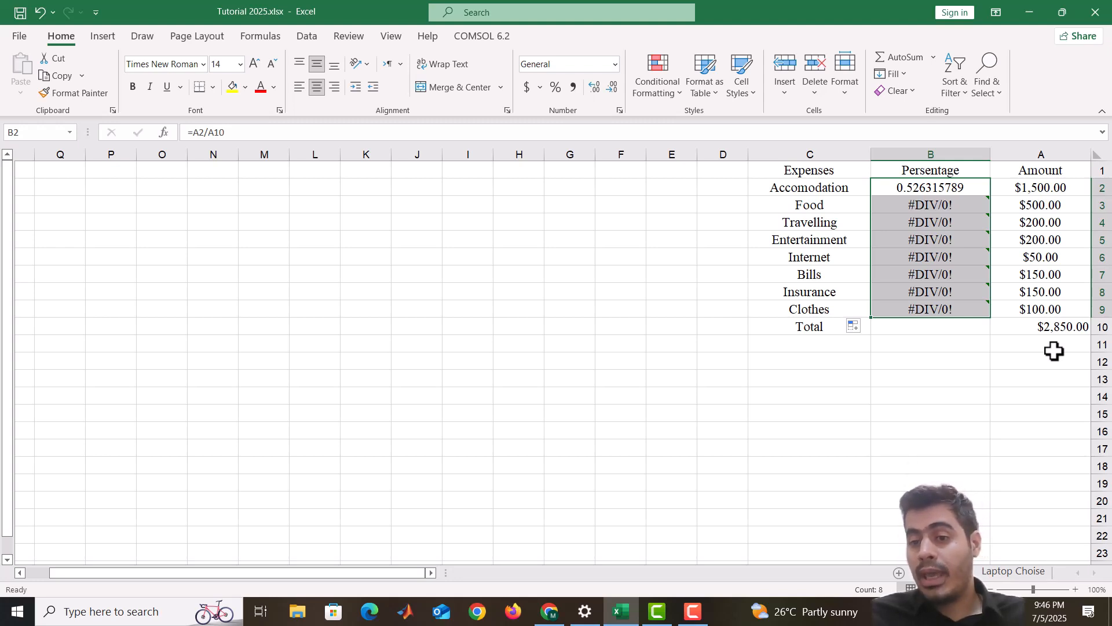
- Examine the cell references in the filled percentage formulas in B3:B7
double_click(958, 204)
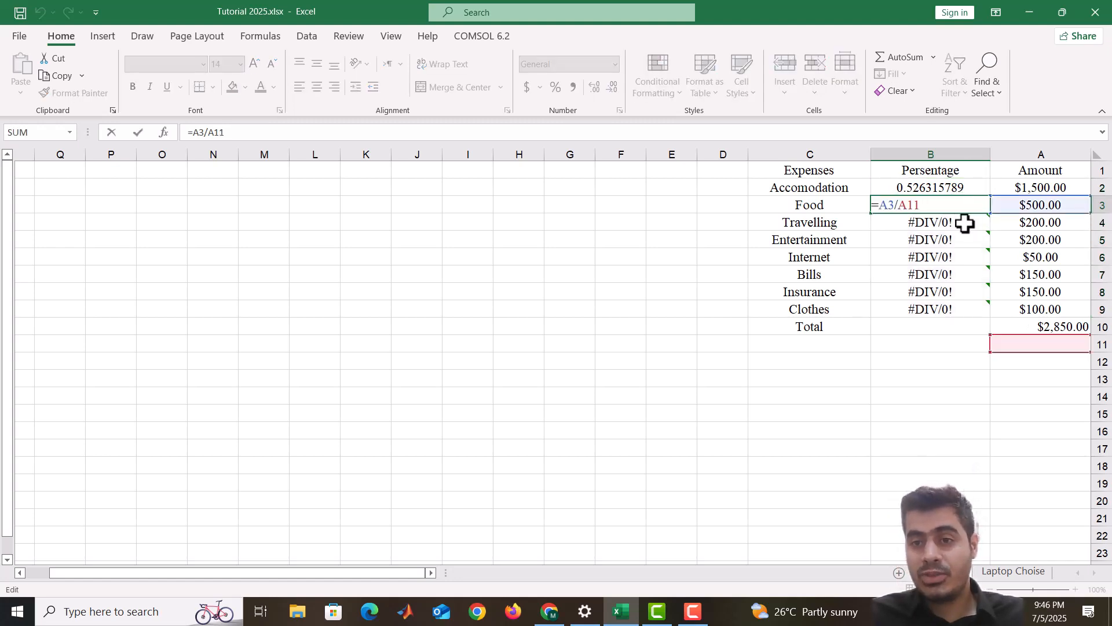
double_click(964, 224)
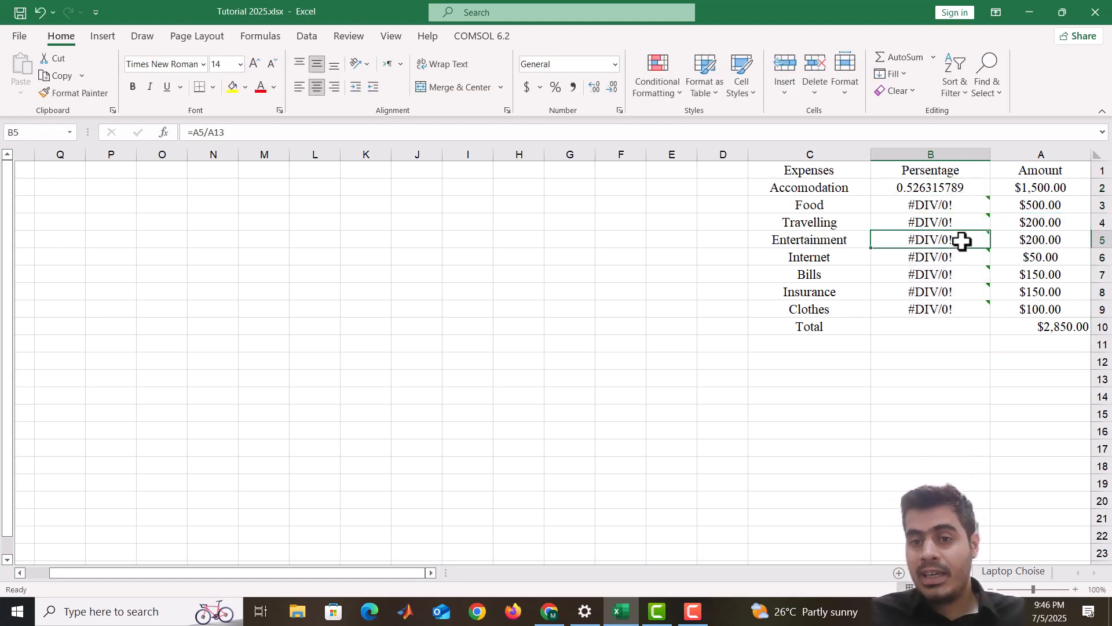
double_click(962, 240)
double_click(958, 257)
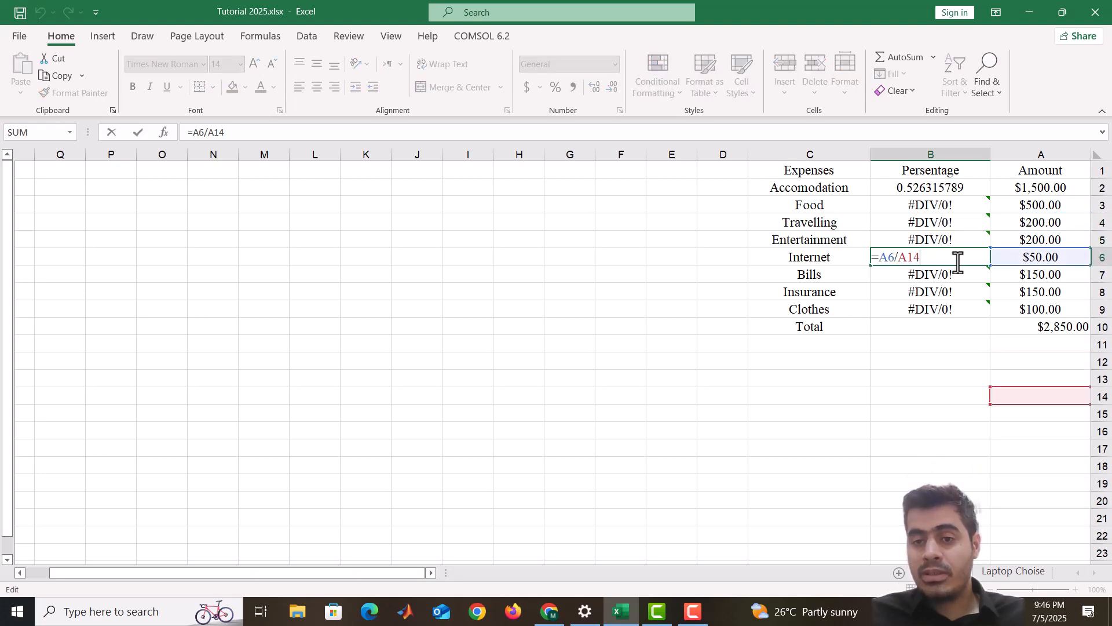
click(954, 277)
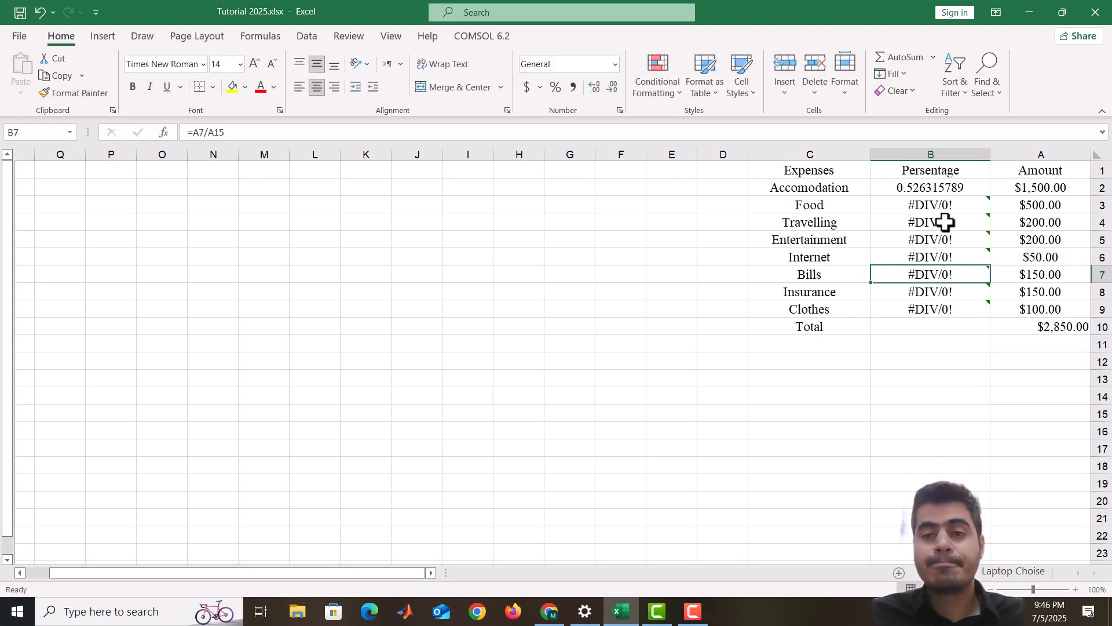
double_click(944, 205)
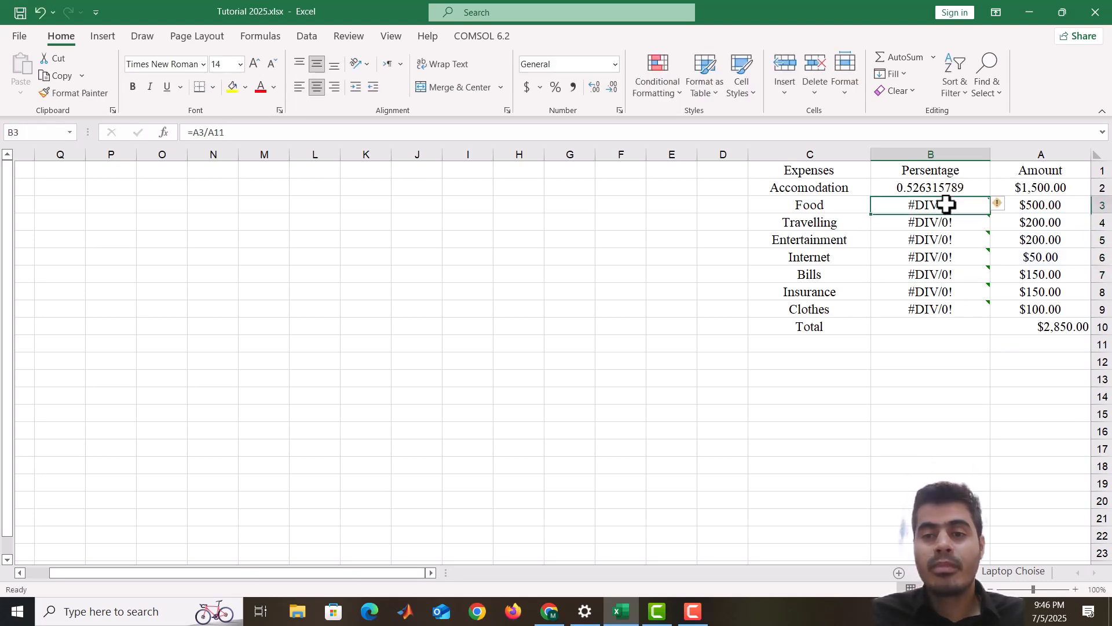
- Change Accomodation's share formula in B2 to =A2/$A$10, fill it down to B9, and check its absolute reference
click(916, 187)
double_click(916, 186)
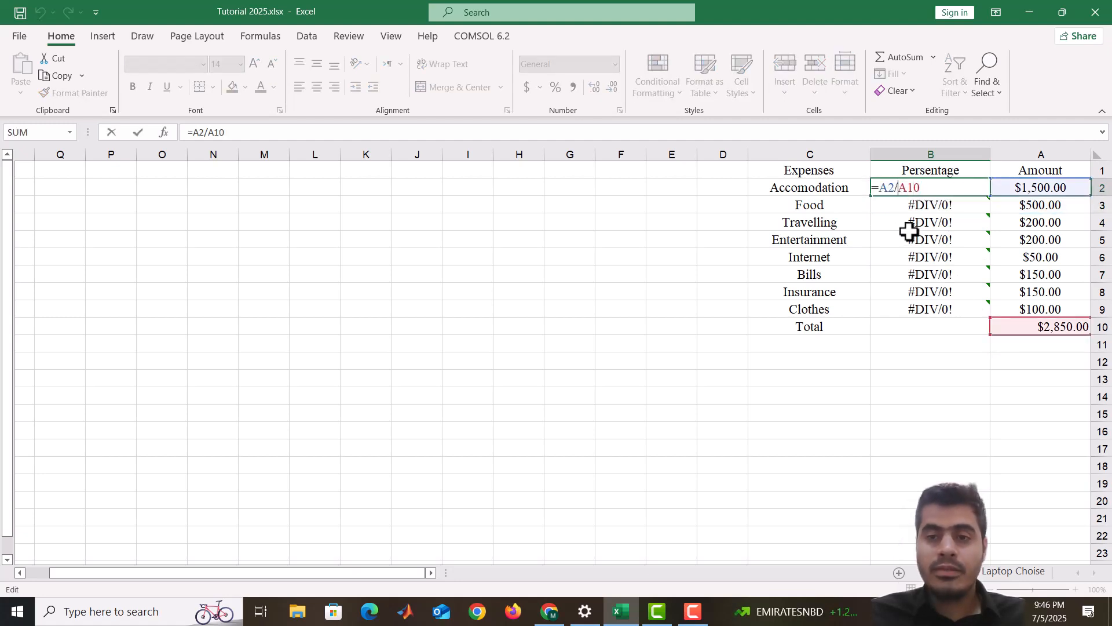
text($)
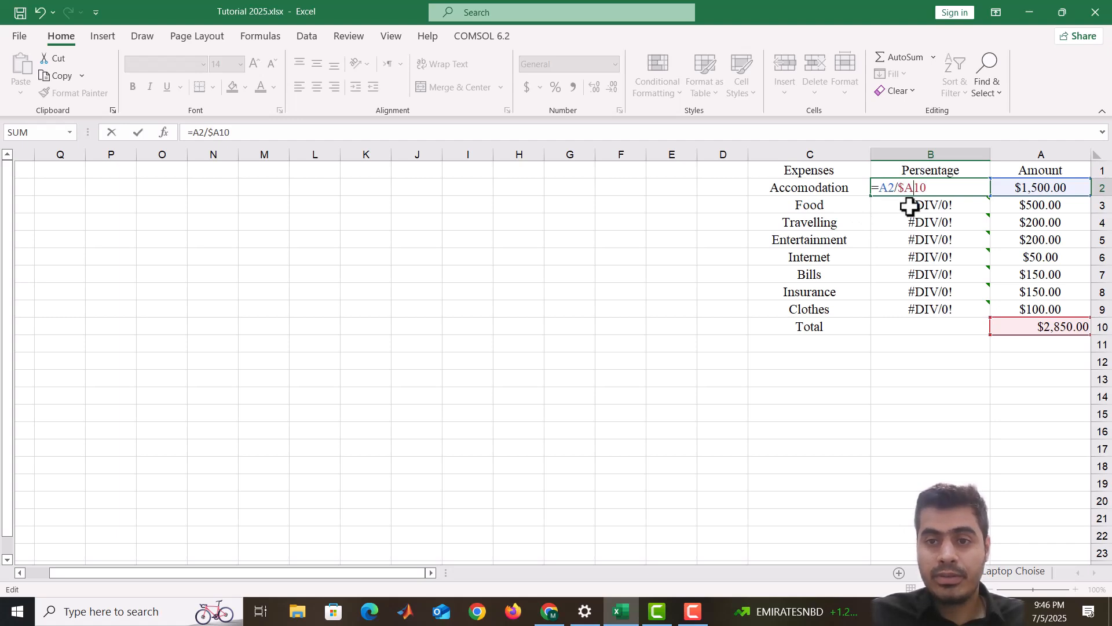
key(Right)
text($)
key(Return)
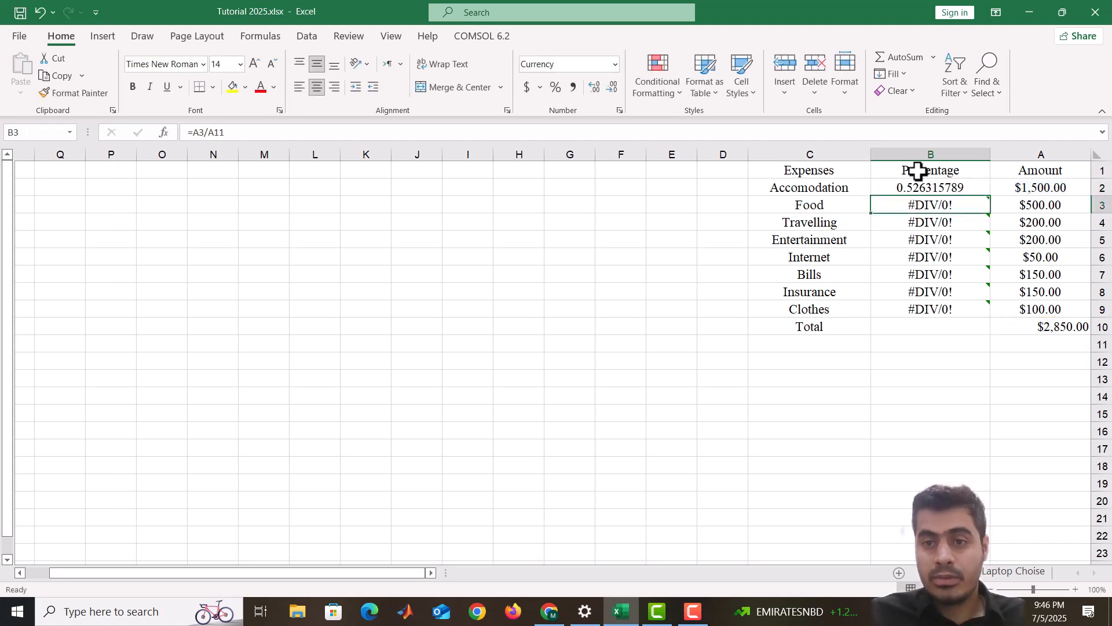
click(910, 187)
drag(871, 196, 875, 316)
double_click(905, 187)
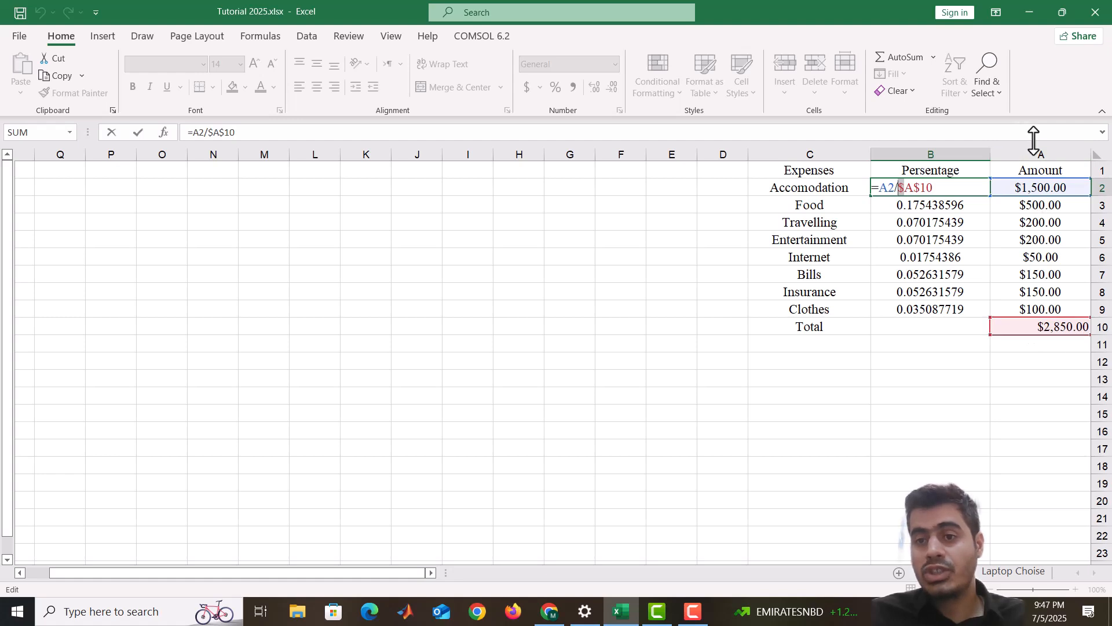
drag(921, 188, 913, 188)
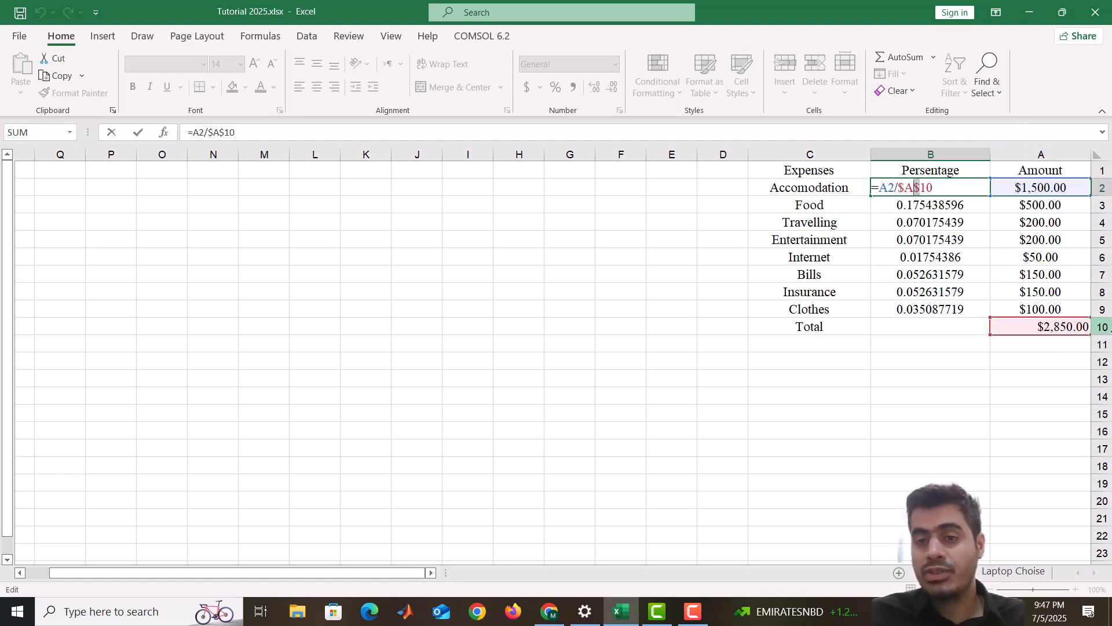
click(955, 206)
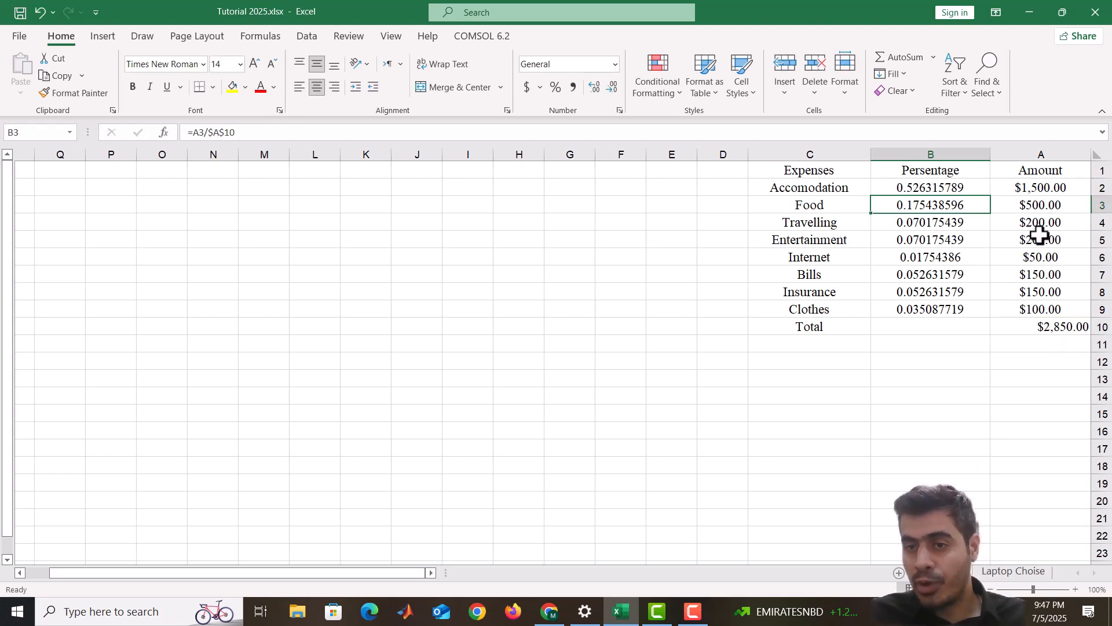
- Center the total amount in A10 horizontally and format the expense shares in B2:B9 as percentages
click(1061, 330)
click(318, 87)
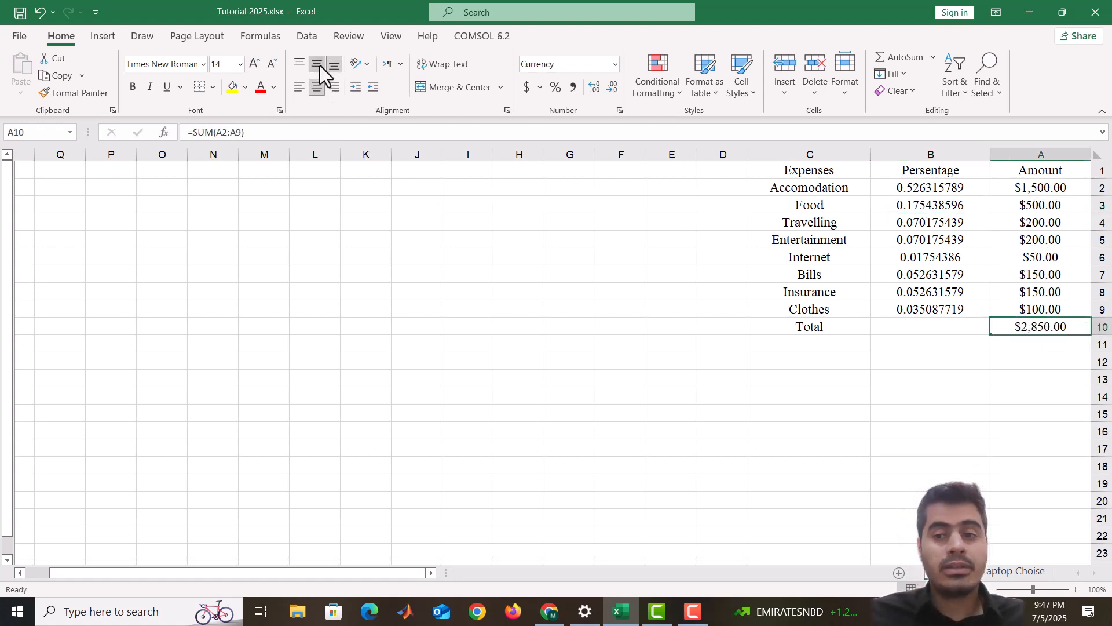
click(913, 307)
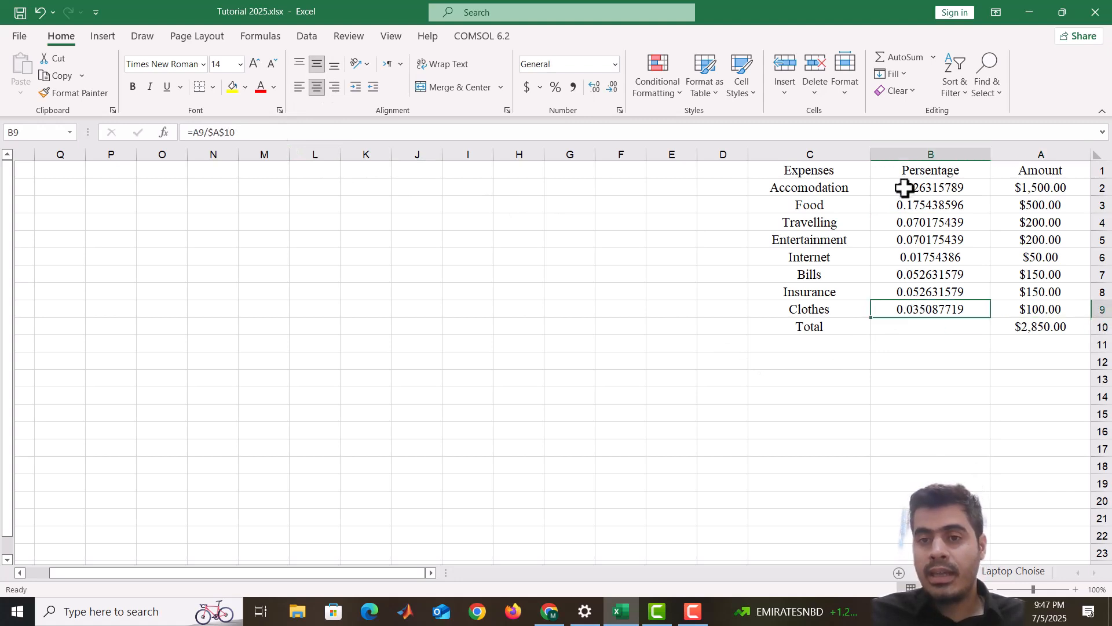
drag(905, 187, 899, 307)
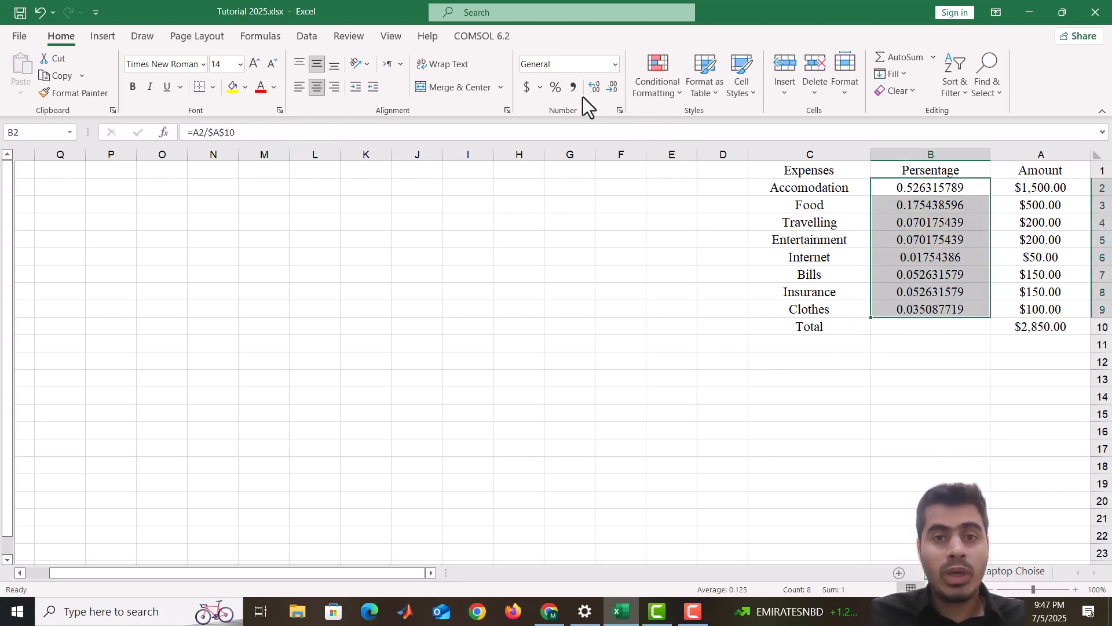
click(555, 87)
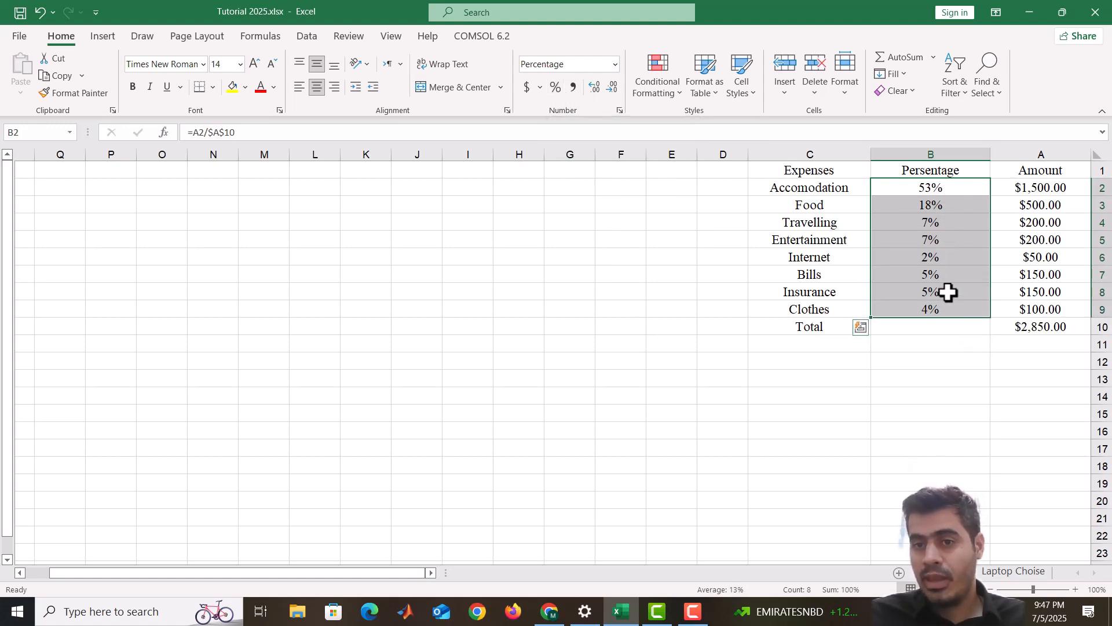
click(953, 387)
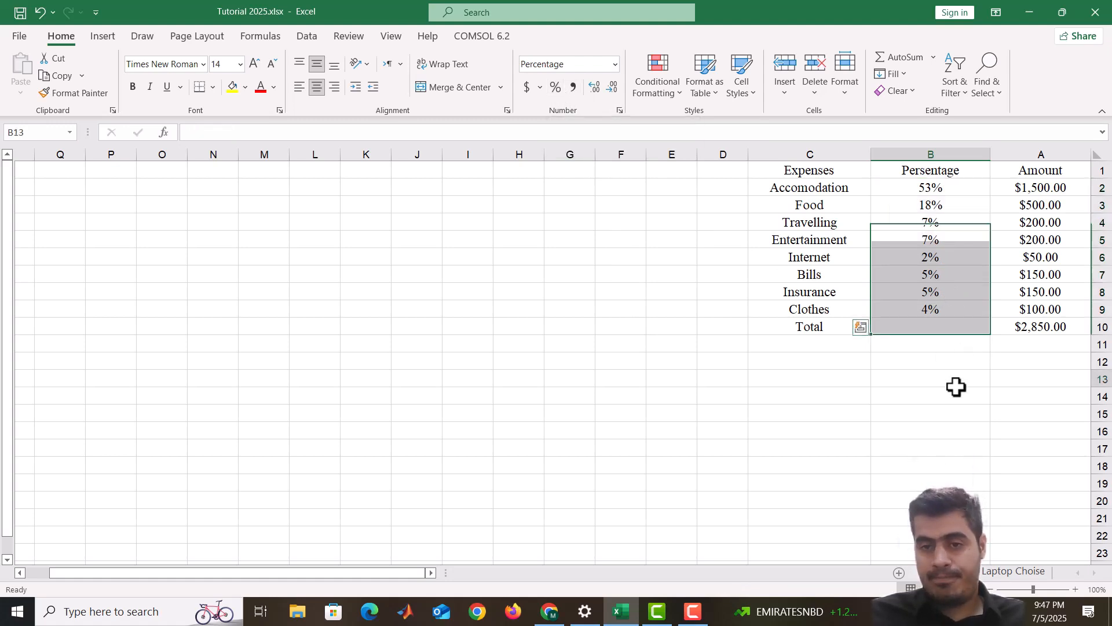
- Enter 100 as the total percentage in B10 and copy the formatting of B9 onto it
click(925, 330)
text(100)
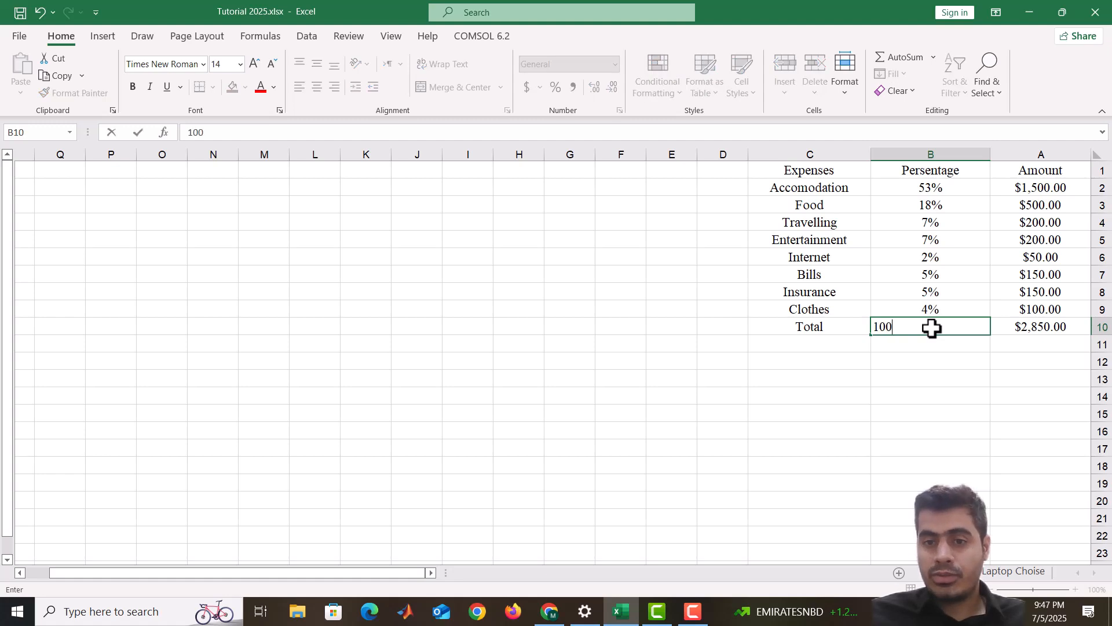
click(811, 428)
click(915, 329)
click(915, 307)
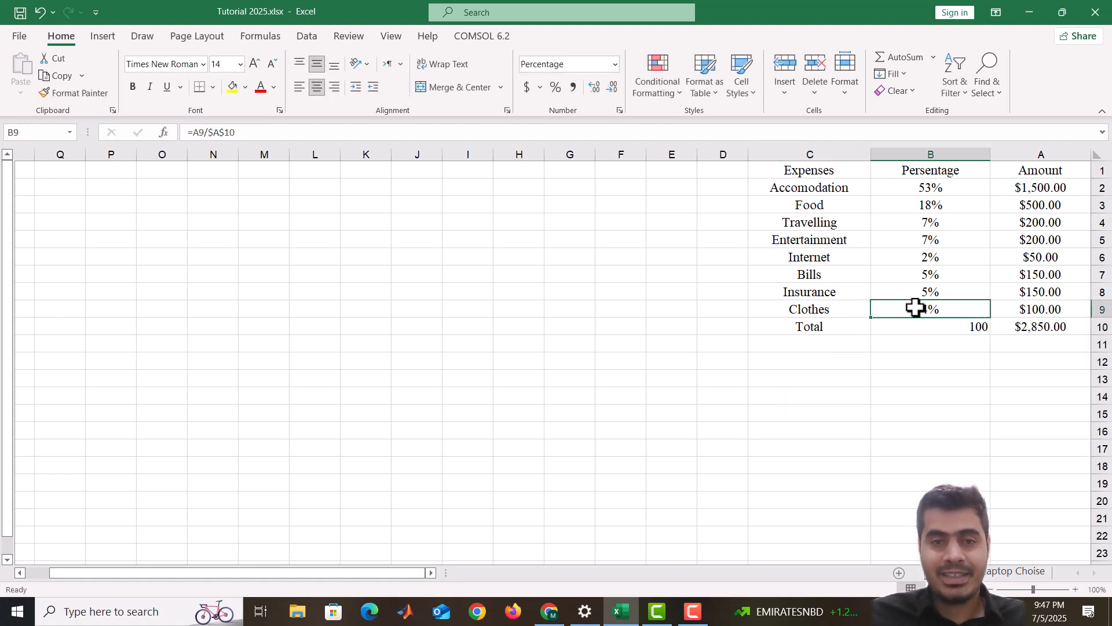
click(73, 93)
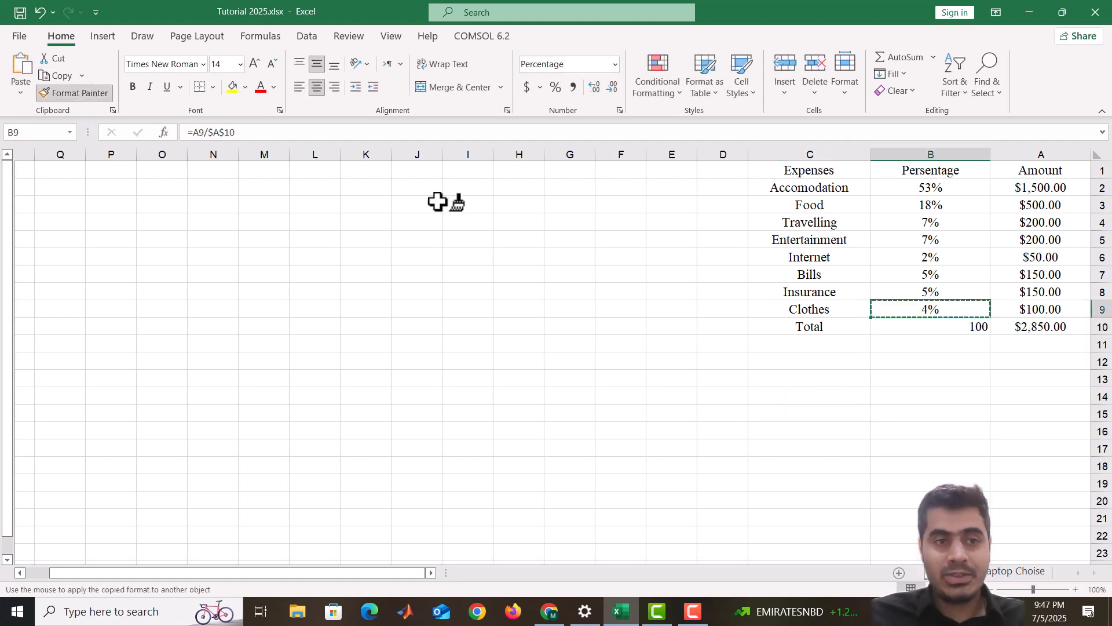
click(919, 326)
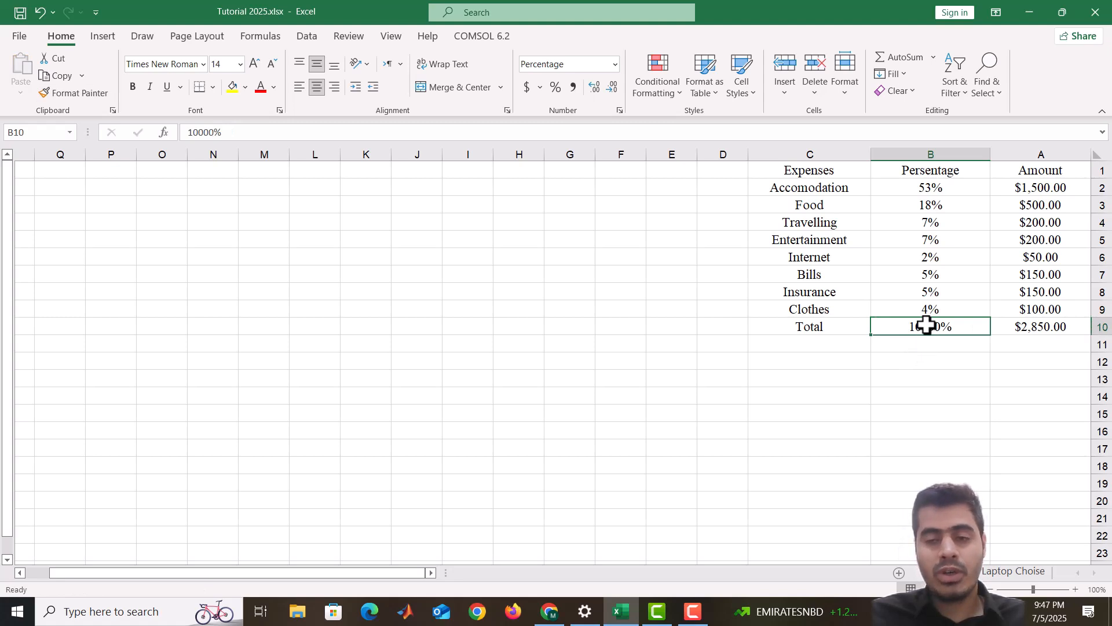
- Correct the total percentage in B10 to 100%
double_click(927, 326)
double_click(927, 326)
key(BackSpace)
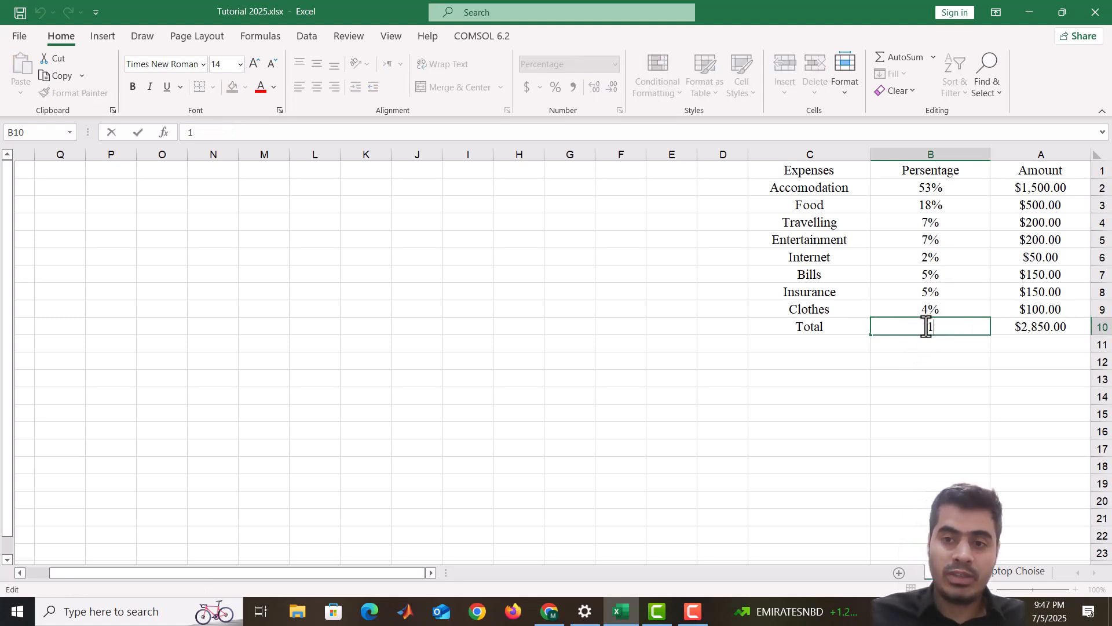
text(1)
click(918, 413)
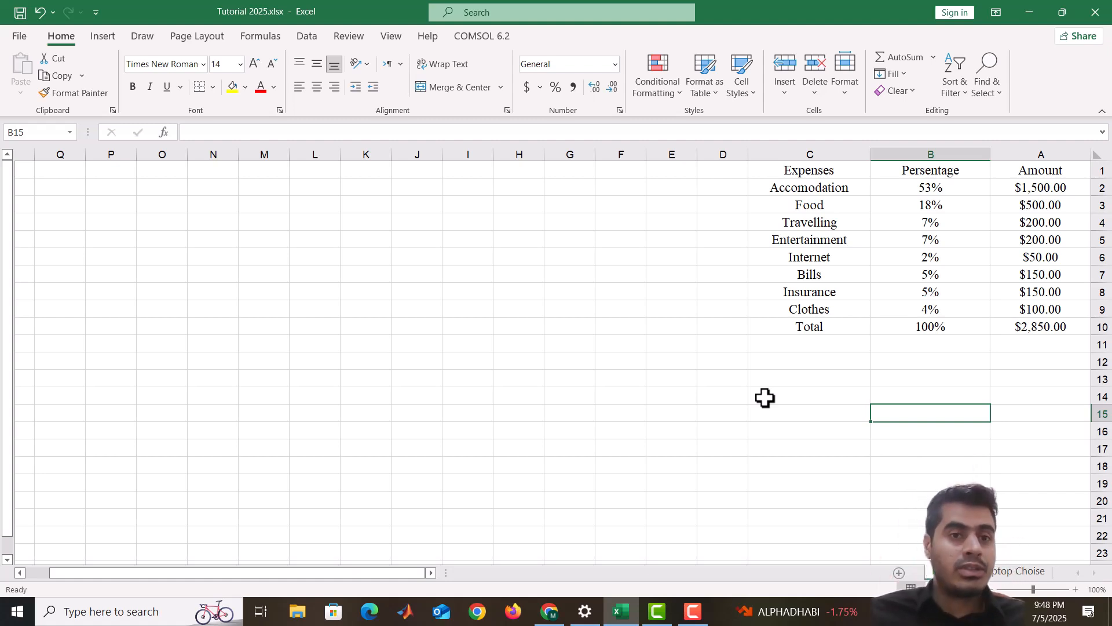
- Insert a 3-D pie chart from the expense names and percentages in B2:C9 and move it farther from the table
click(102, 38)
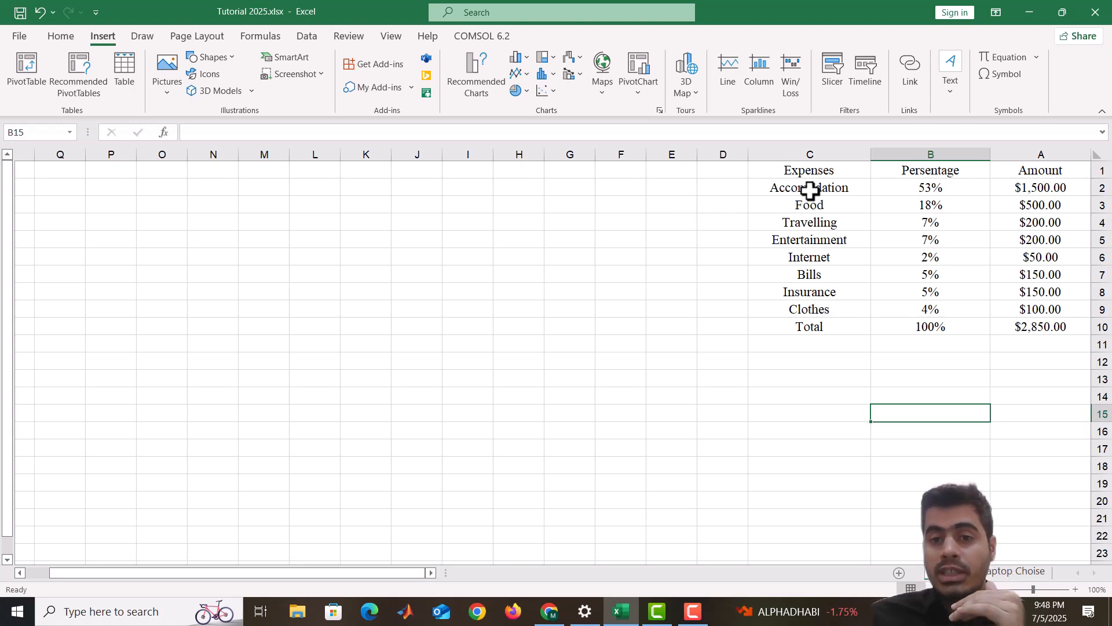
drag(810, 190, 932, 316)
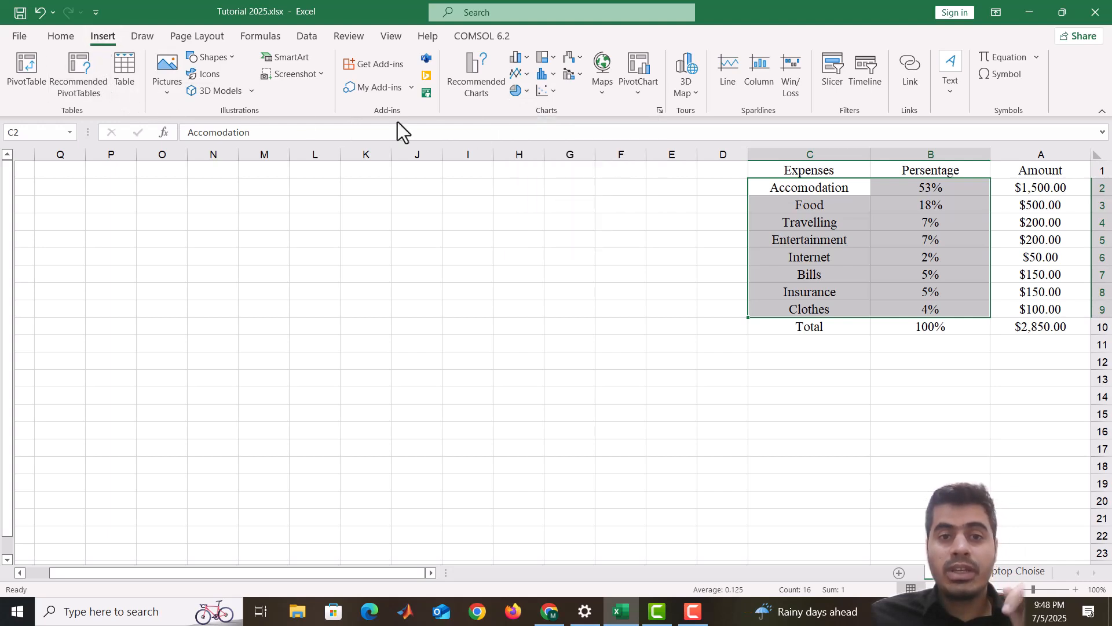
click(527, 91)
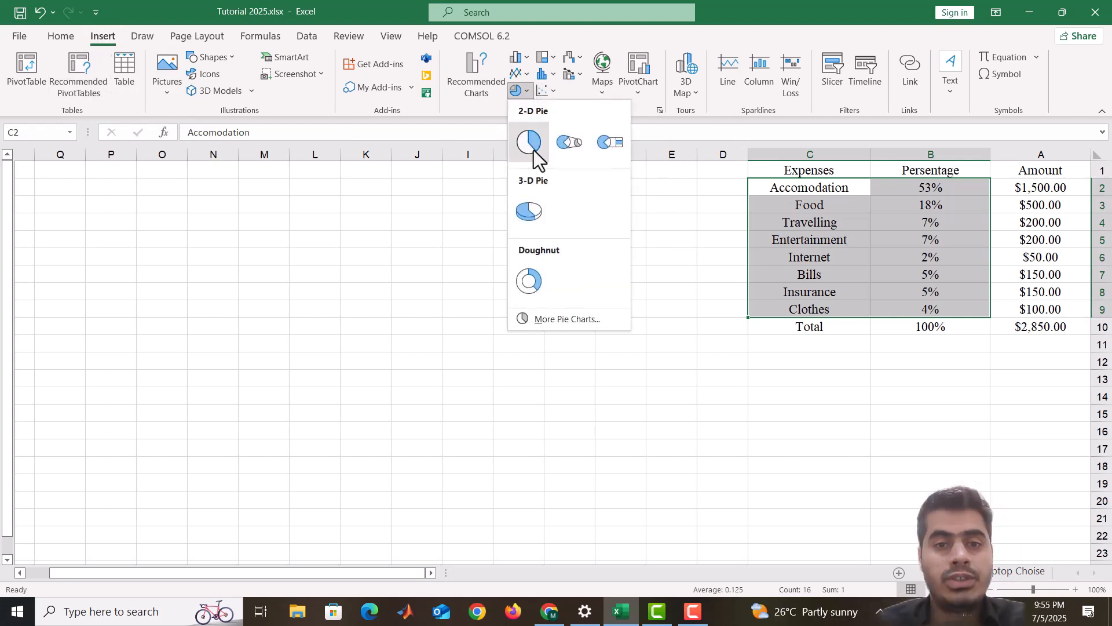
click(530, 212)
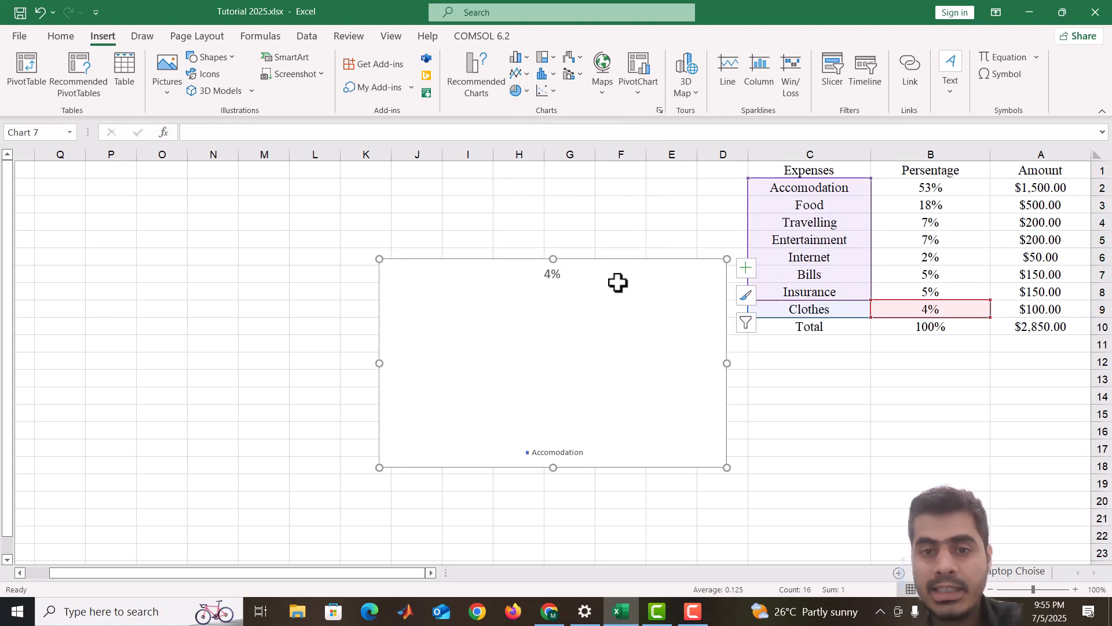
drag(616, 280, 571, 273)
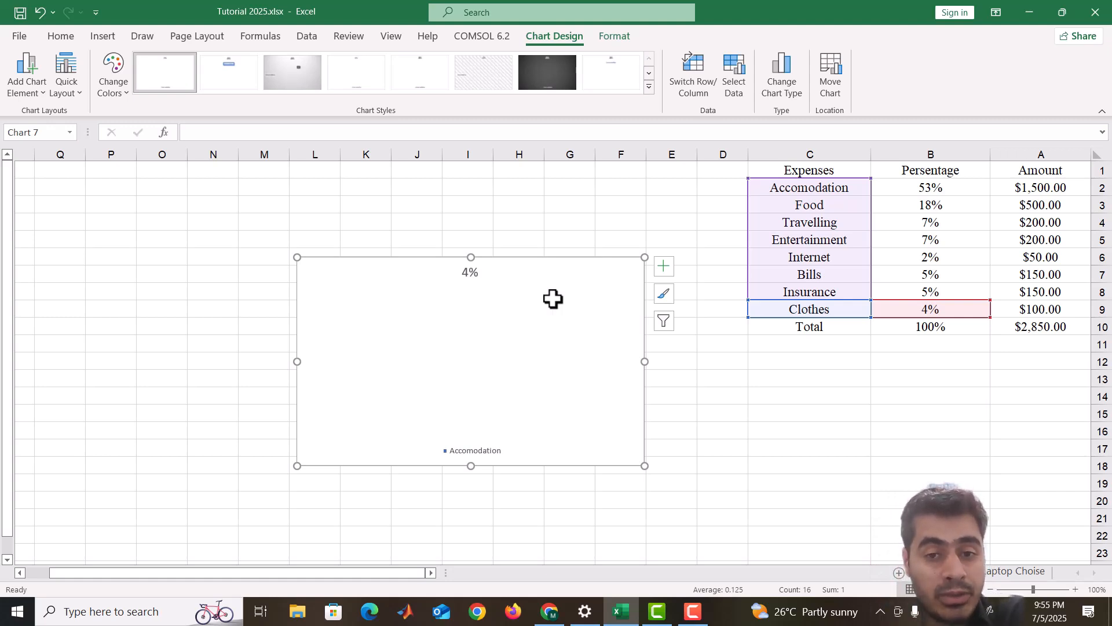
- Open the pie chart's data source settings and remove the existing series
right_click(553, 299)
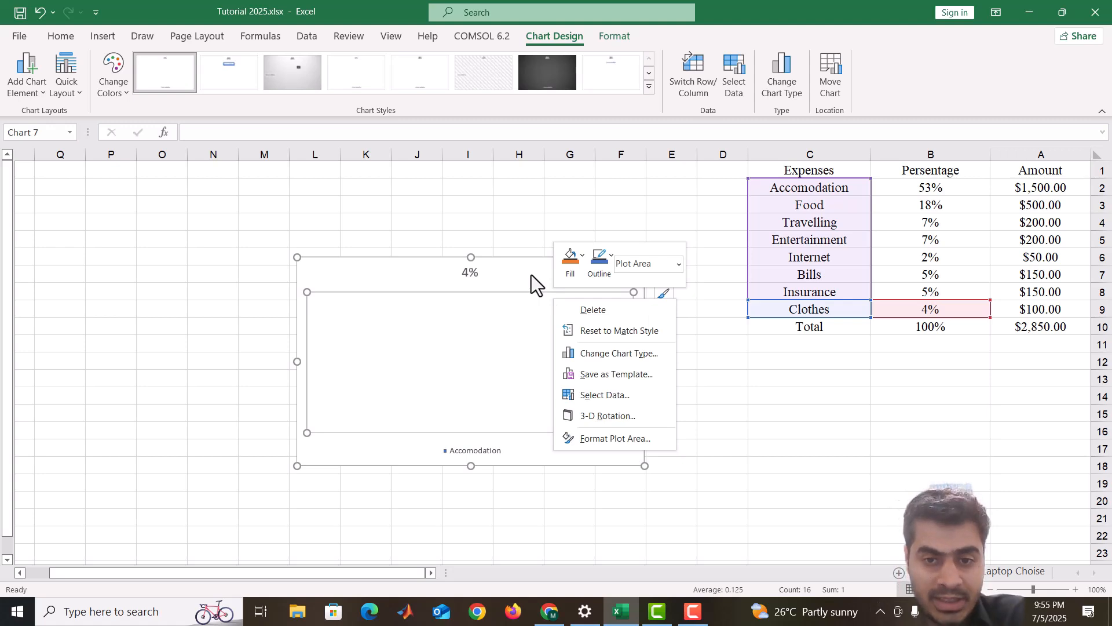
click(589, 400)
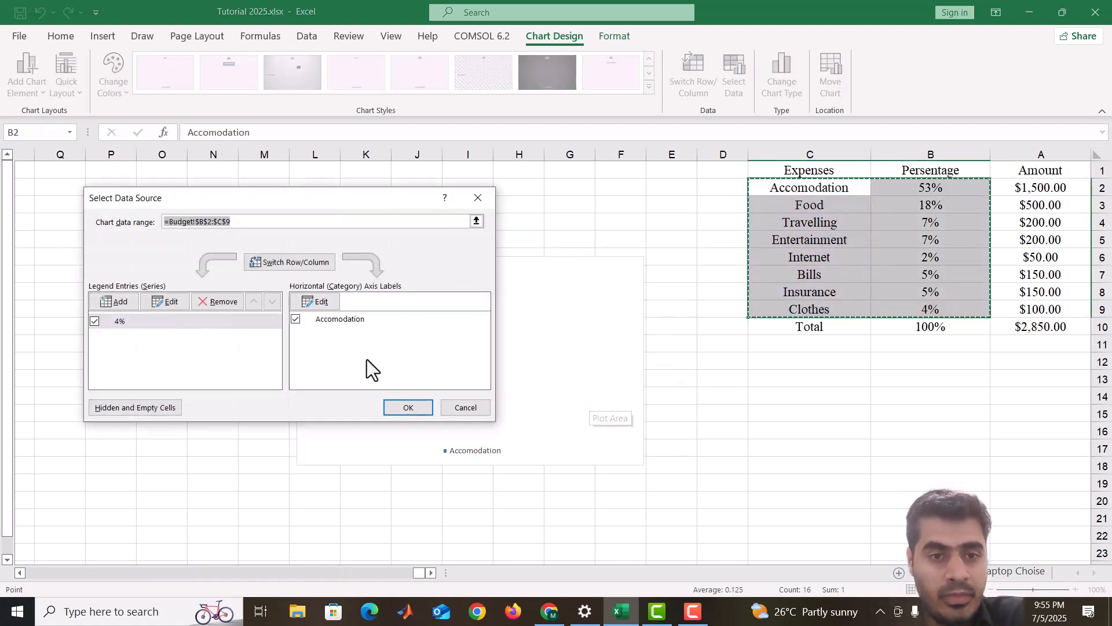
click(130, 319)
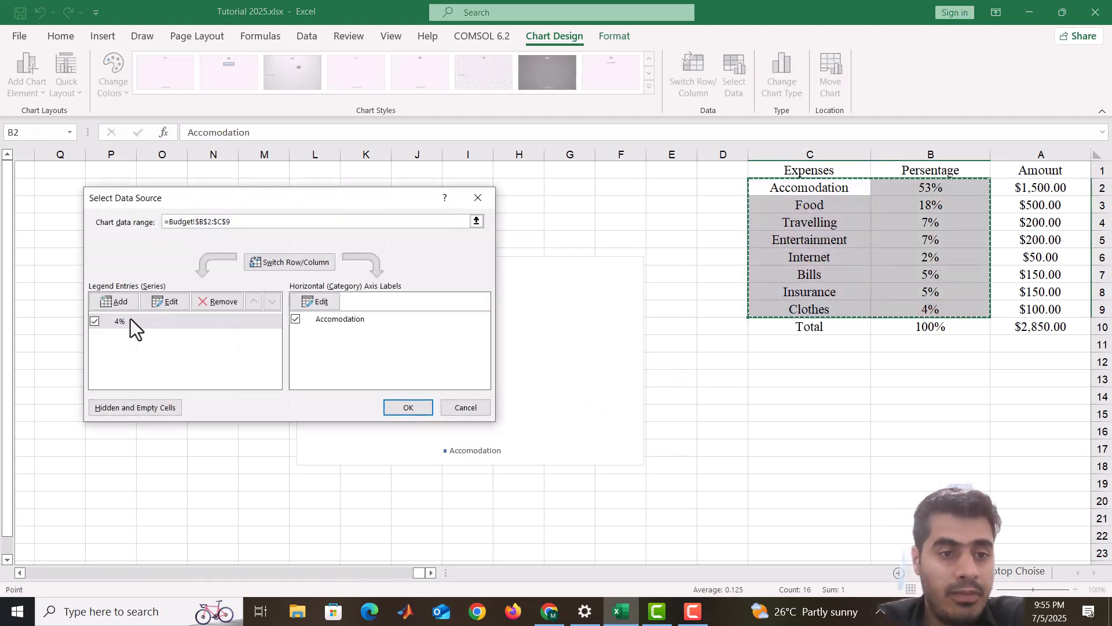
click(231, 300)
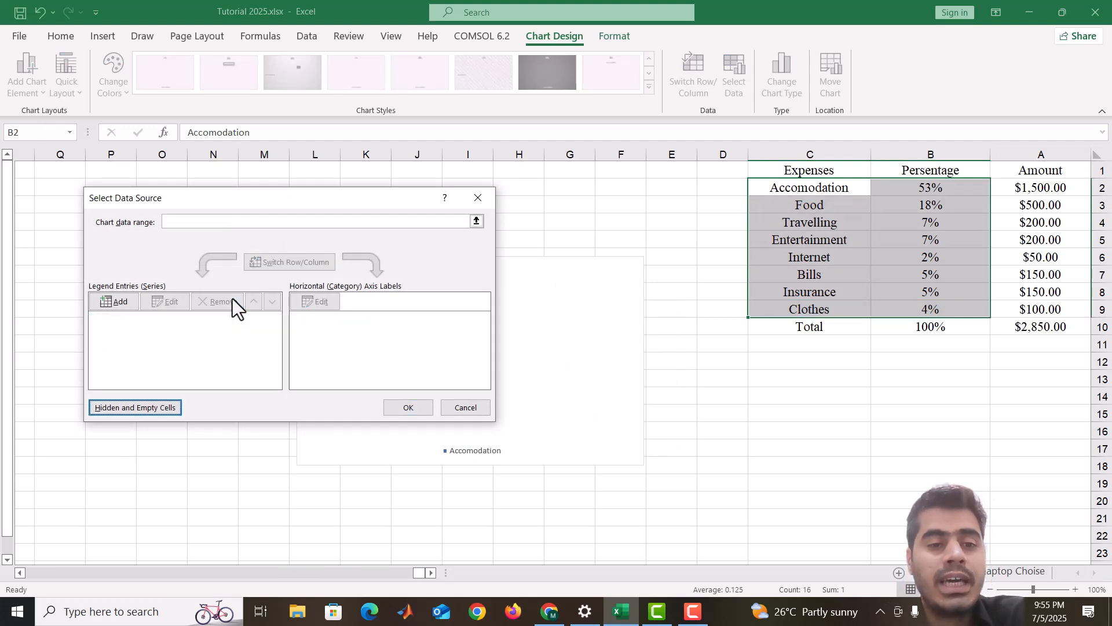
- Add a pie chart series named from the expenses in C2:C9 with the percentages in B2:B9 as values
click(119, 300)
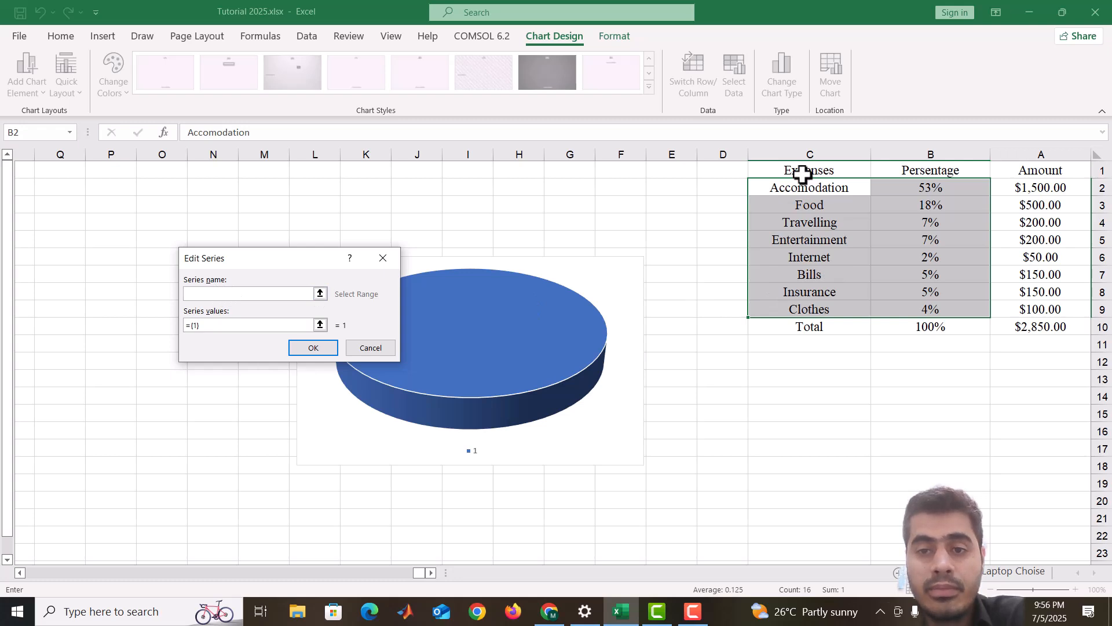
drag(808, 188, 813, 309)
click(197, 326)
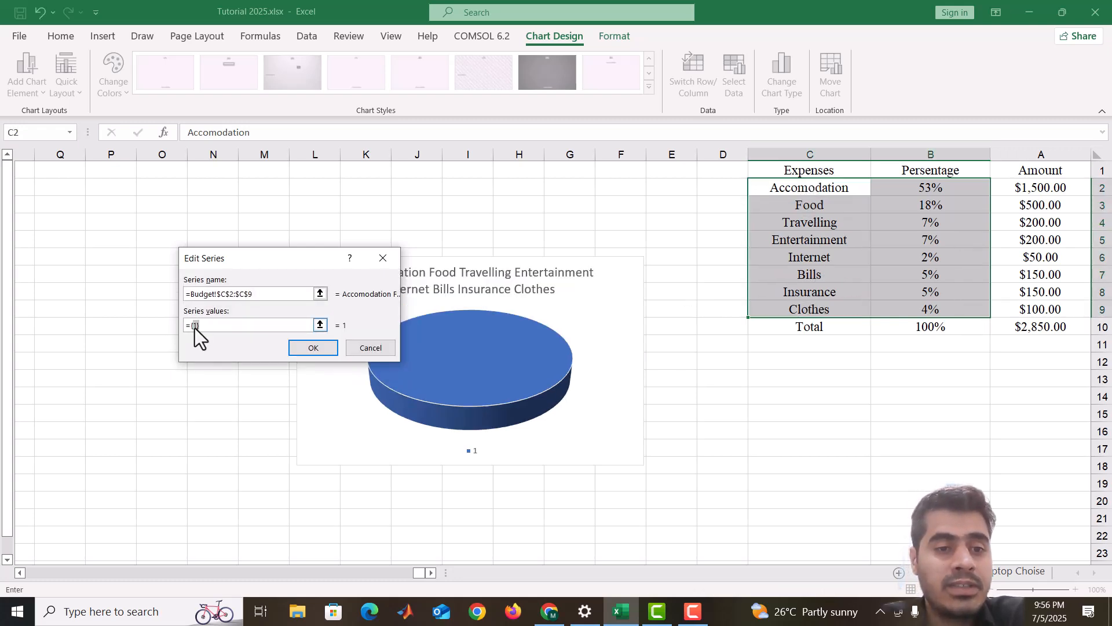
key(BackSpace)
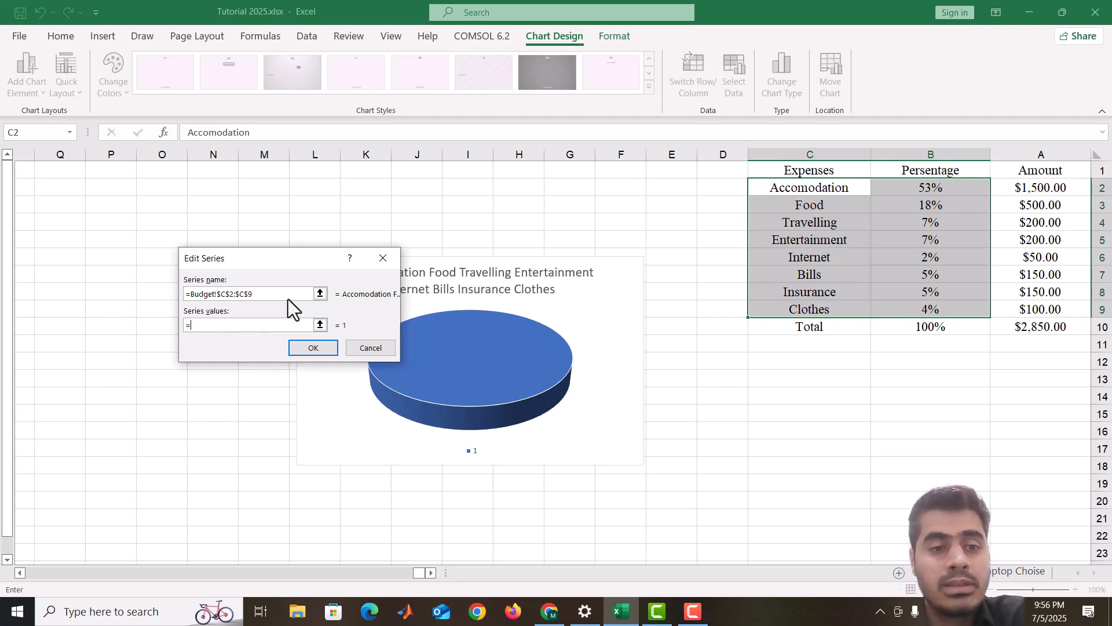
drag(932, 182, 947, 310)
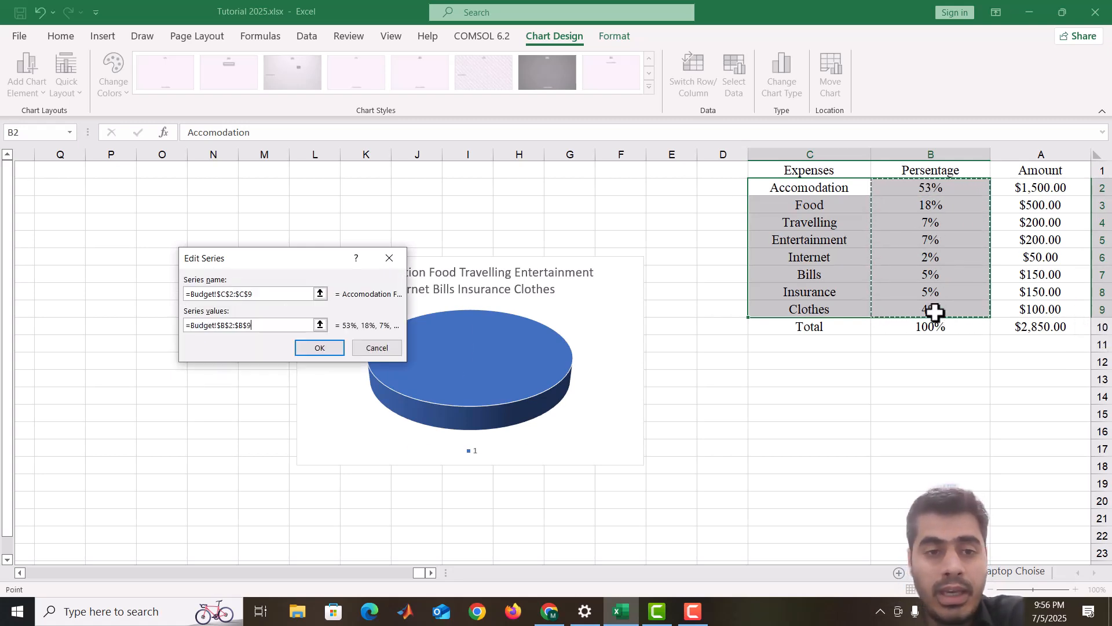
click(311, 349)
click(407, 407)
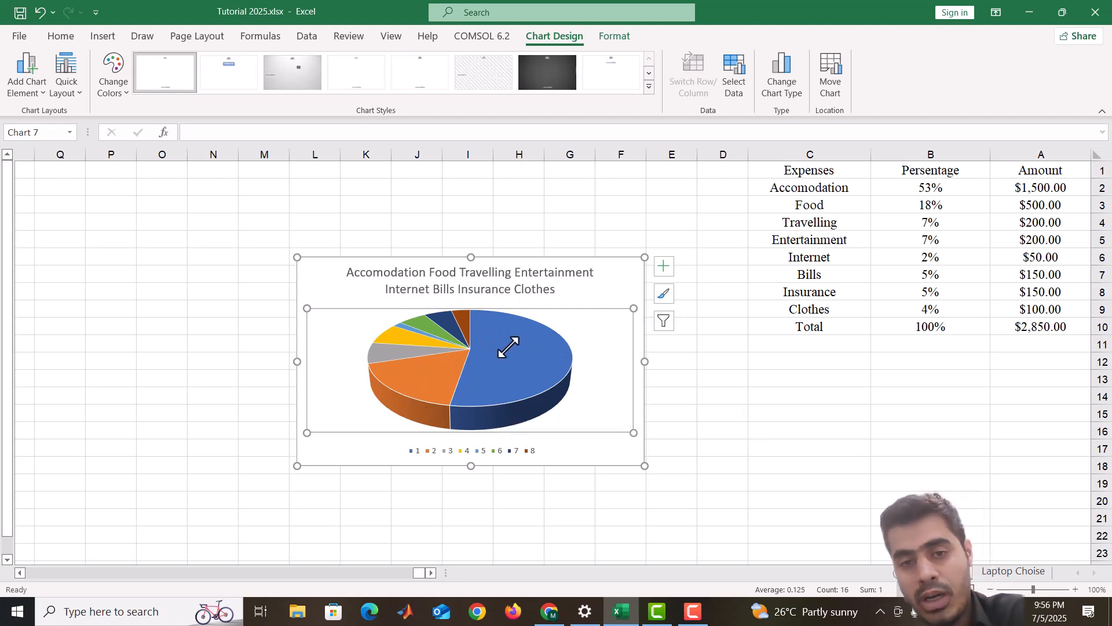
- Preview the available chart styles and the colorful and monochromatic color palettes on the 3-D pie chart
click(664, 293)
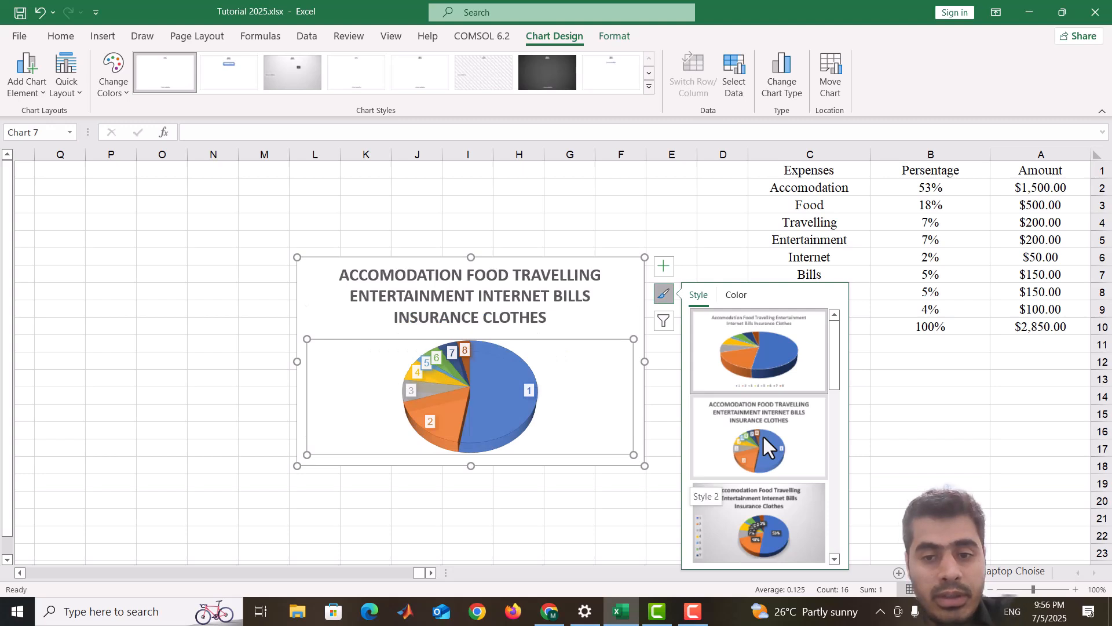
scroll(768, 512, down, 2)
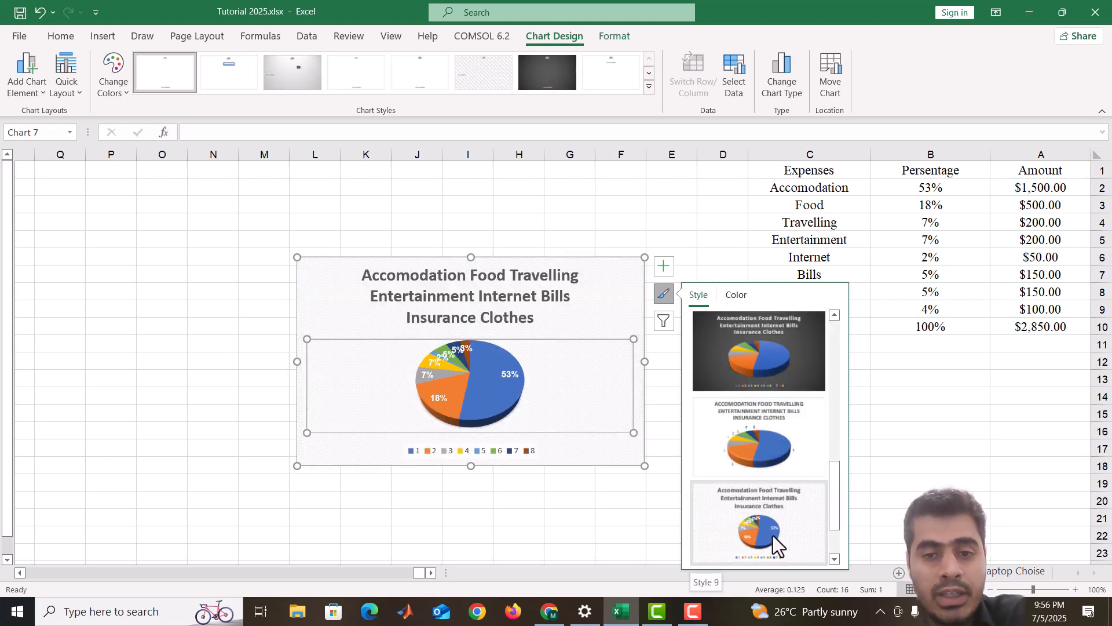
scroll(772, 510, up, 4)
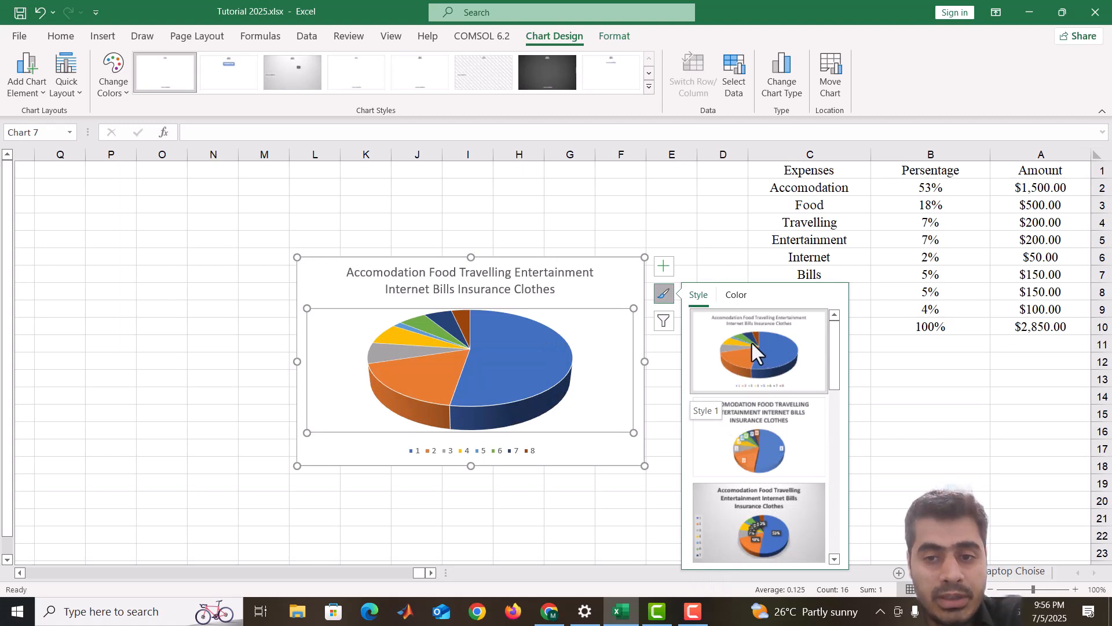
click(742, 301)
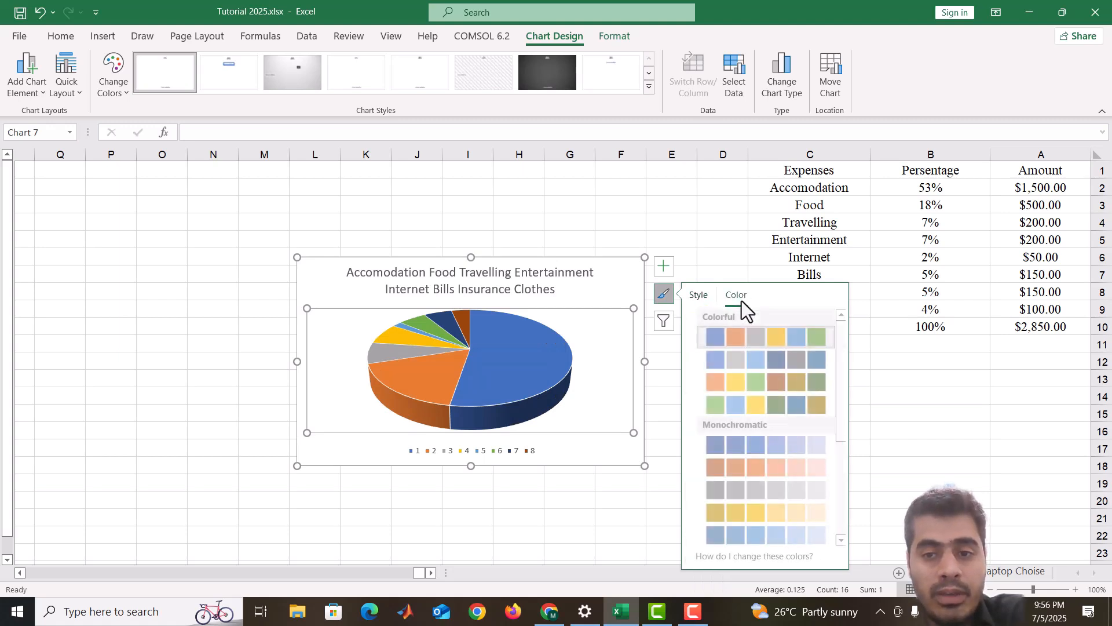
scroll(764, 449, down, 5)
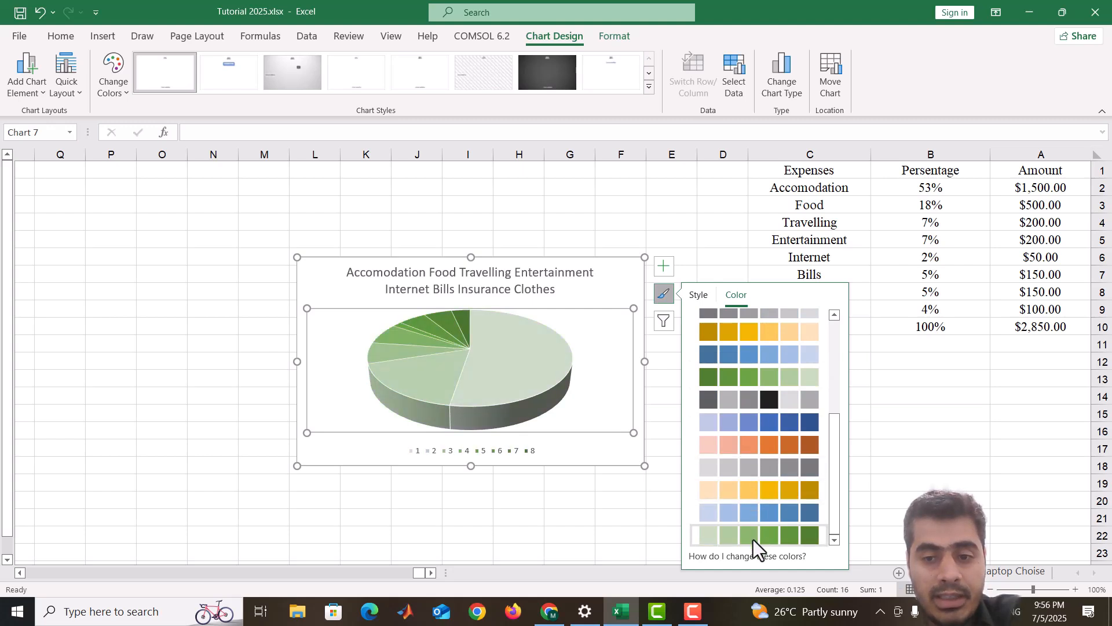
scroll(753, 516, up, 5)
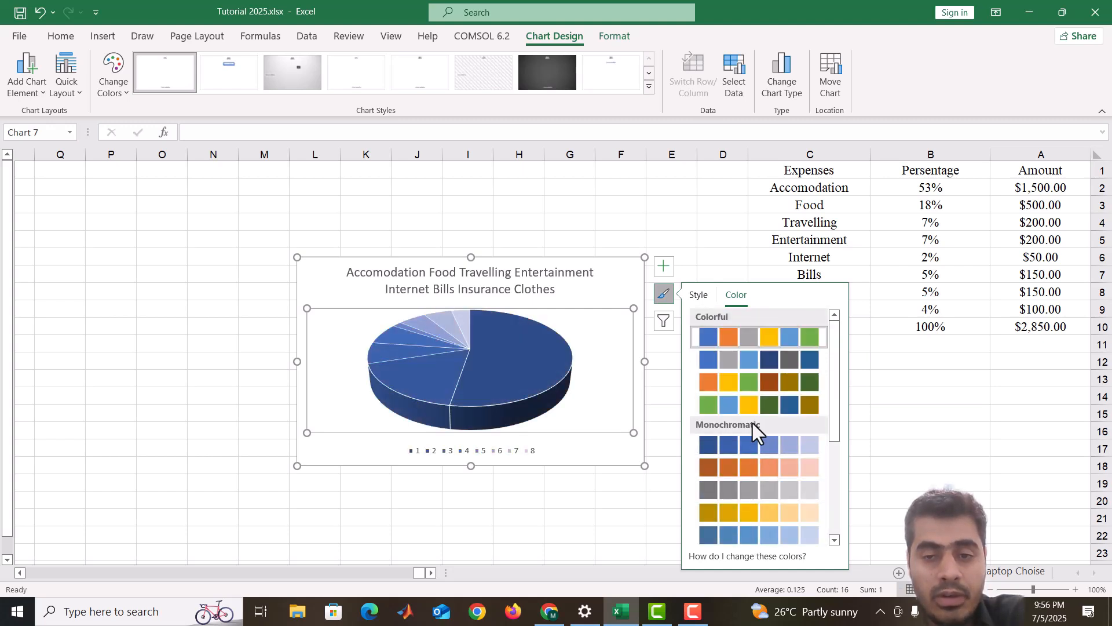
click(699, 295)
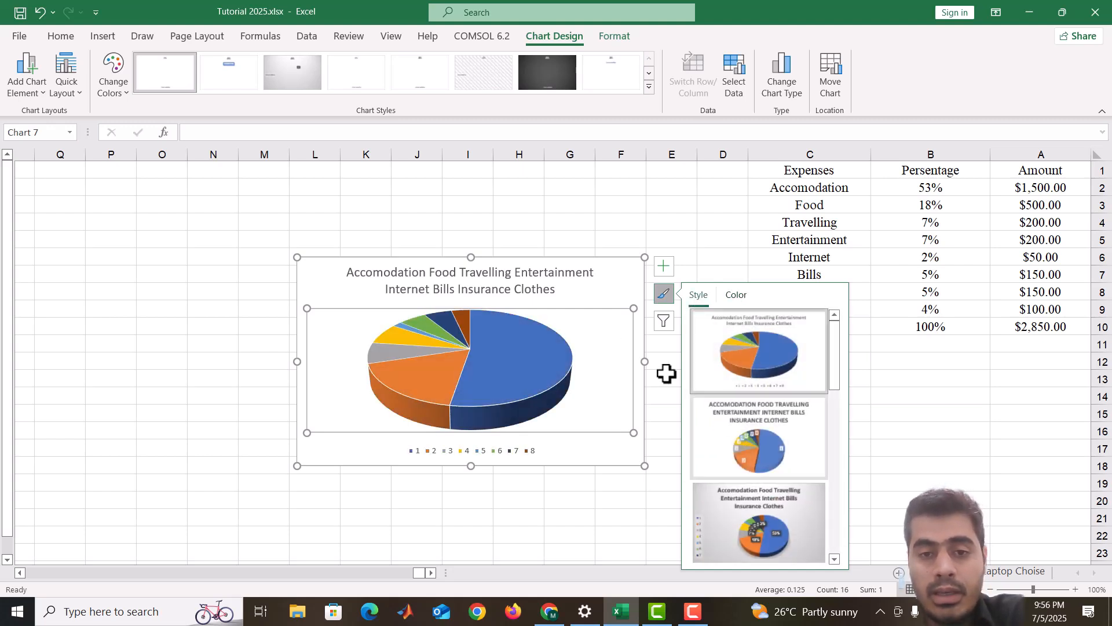
- Add data labels to the 3-D pie chart so each slice shows its percentage
click(590, 284)
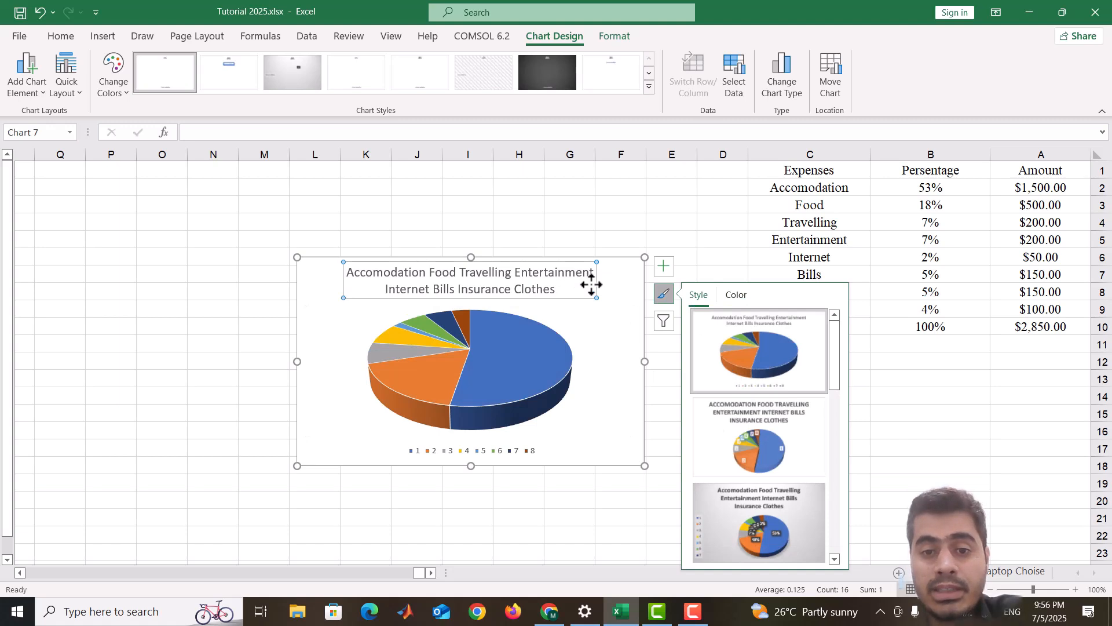
click(612, 285)
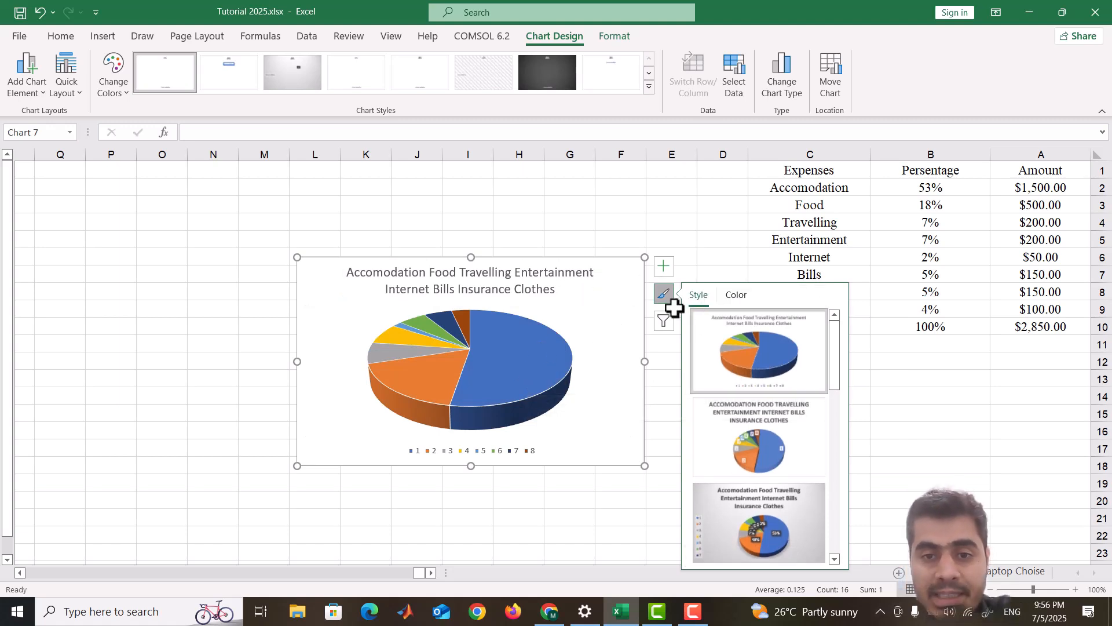
click(665, 266)
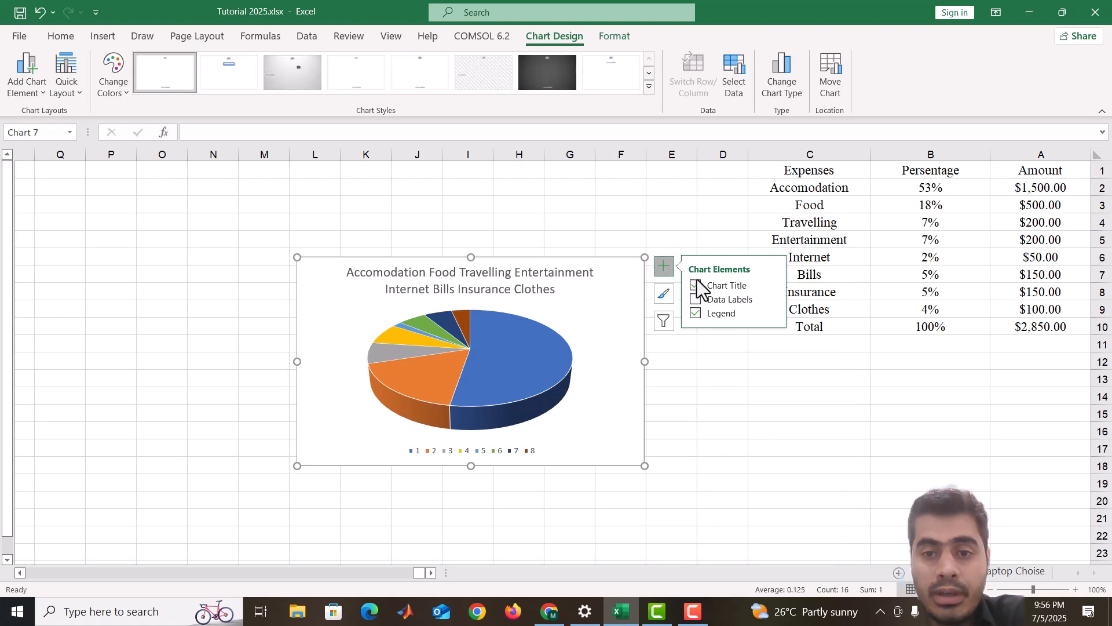
click(698, 300)
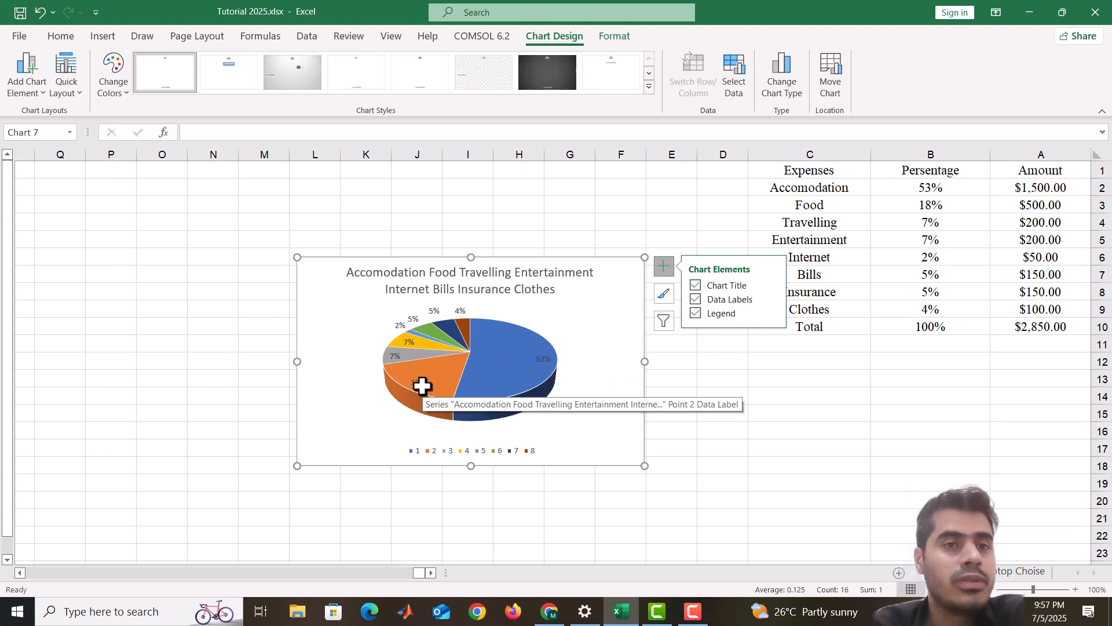
- Try moving the chart title sideways within the pie chart and undo the move
drag(593, 288, 638, 282)
key(ctrl+z)
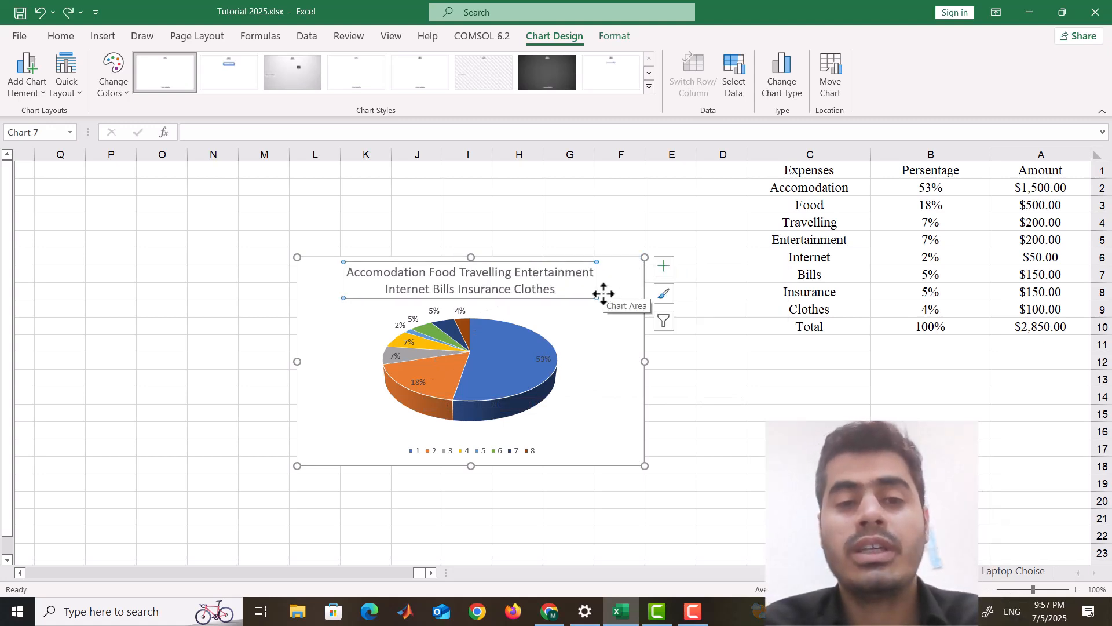